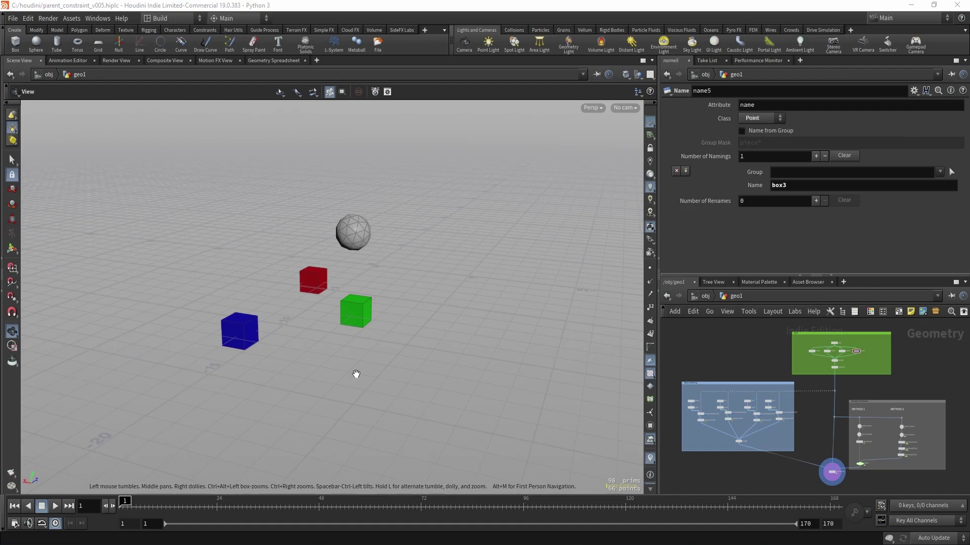
Play back the ball and boxes animation, and return to the first frame.
{"action": "left_click", "coordinate": [55, 506]}
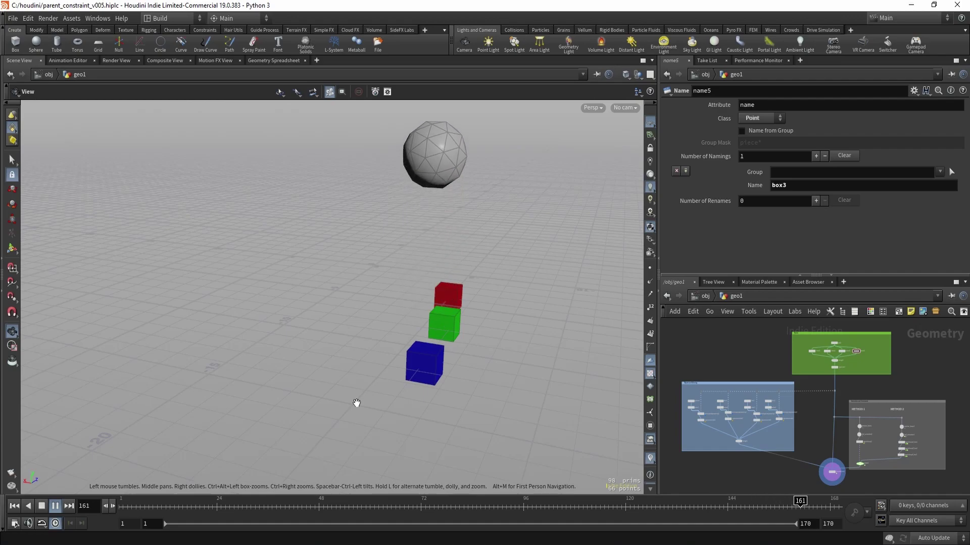
{"action": "key", "text": "ctrl+Up"}
Display the add1 node and inspect the name nodes and rigdoctor2 beneath it.
{"action": "scroll", "coordinate": [792, 383], "scroll_direction": "up", "scroll_amount": 5}
{"action": "left_click", "coordinate": [812, 342]}
{"action": "key", "text": "r"}
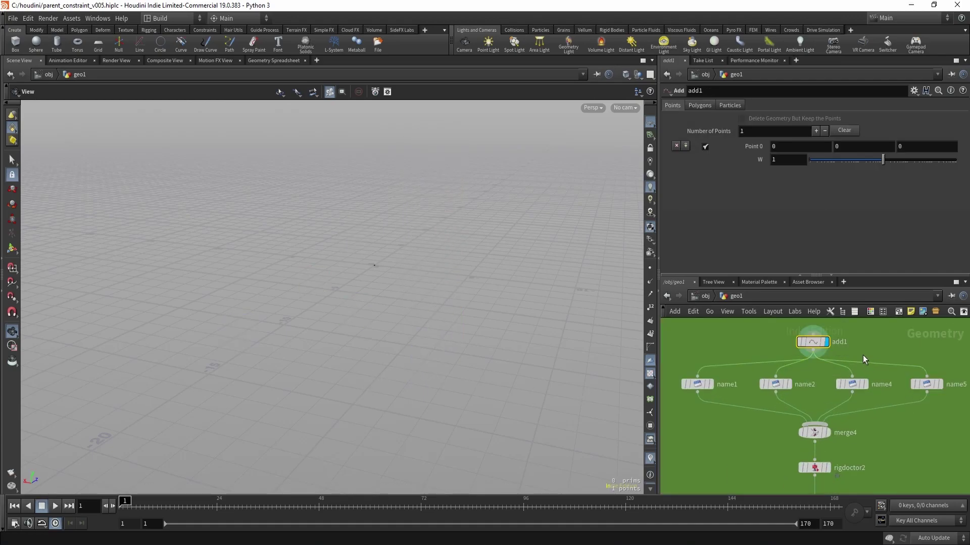
{"action": "left_click", "coordinate": [705, 373]}
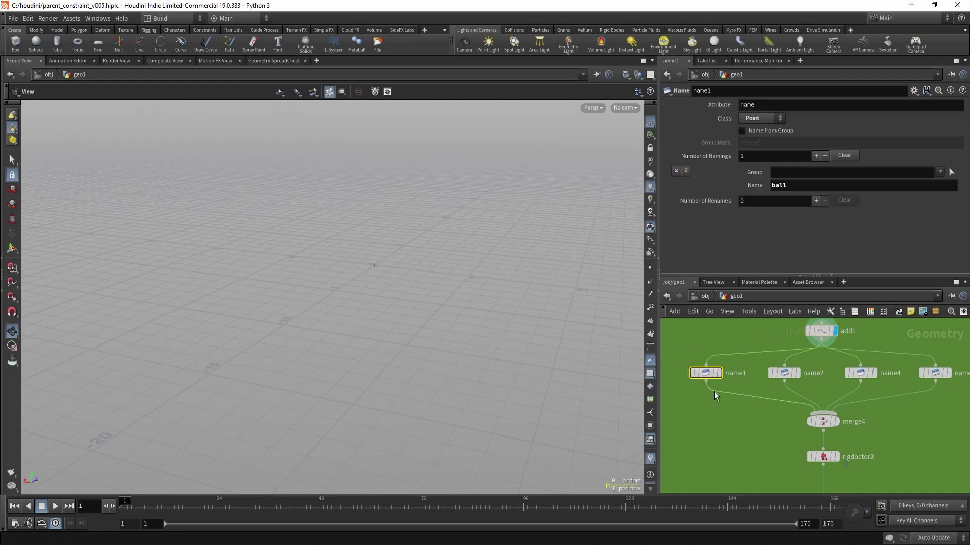
{"action": "left_click_drag", "start_coordinate": [771, 385], "coordinate": [773, 385]}
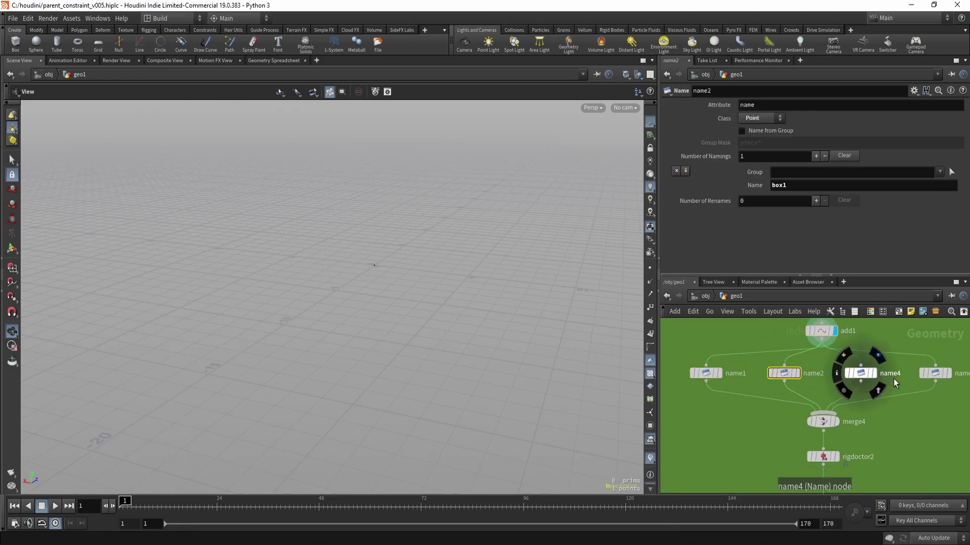
{"action": "left_click", "coordinate": [931, 361]}
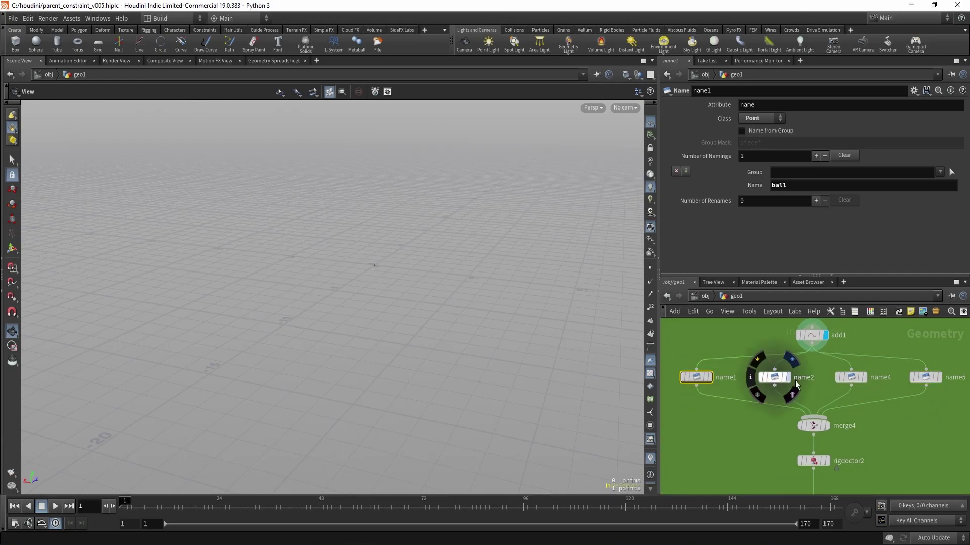
{"action": "middle_click_drag", "start_coordinate": [903, 422], "coordinate": [901, 392]}
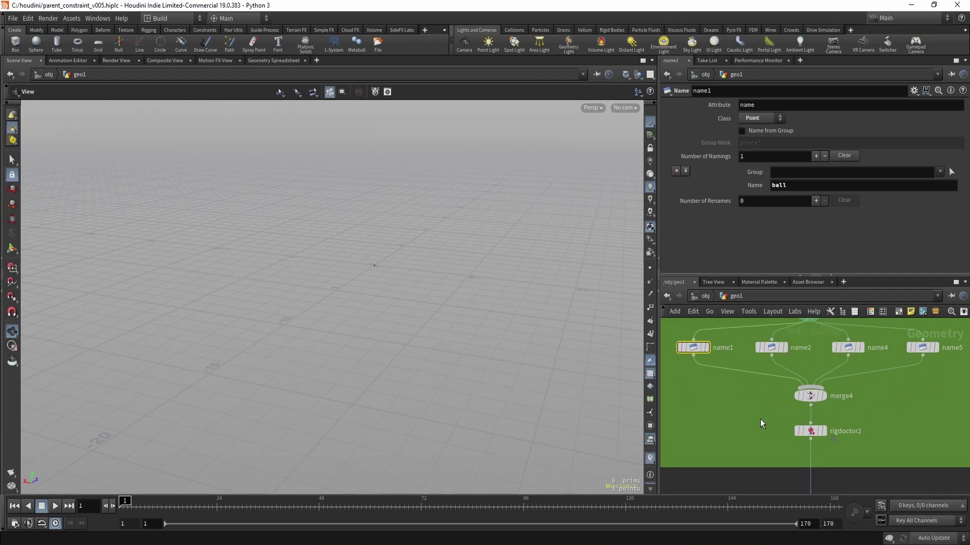
{"action": "left_click_drag", "start_coordinate": [759, 418], "coordinate": [833, 446]}
Display the merge2 node of the skinning network and switch the viewport to wireframe for a closer look at the sphere.
{"action": "middle_click_drag", "start_coordinate": [877, 448], "coordinate": [873, 420]}
{"action": "scroll", "coordinate": [819, 247], "scroll_direction": "down", "scroll_amount": 1}
{"action": "scroll", "coordinate": [856, 429], "scroll_direction": "down", "scroll_amount": 4}
{"action": "middle_click_drag", "start_coordinate": [788, 430], "coordinate": [872, 345]}
{"action": "middle_click_drag", "start_coordinate": [786, 465], "coordinate": [877, 409]}
{"action": "left_click_drag", "start_coordinate": [738, 432], "coordinate": [816, 450]}
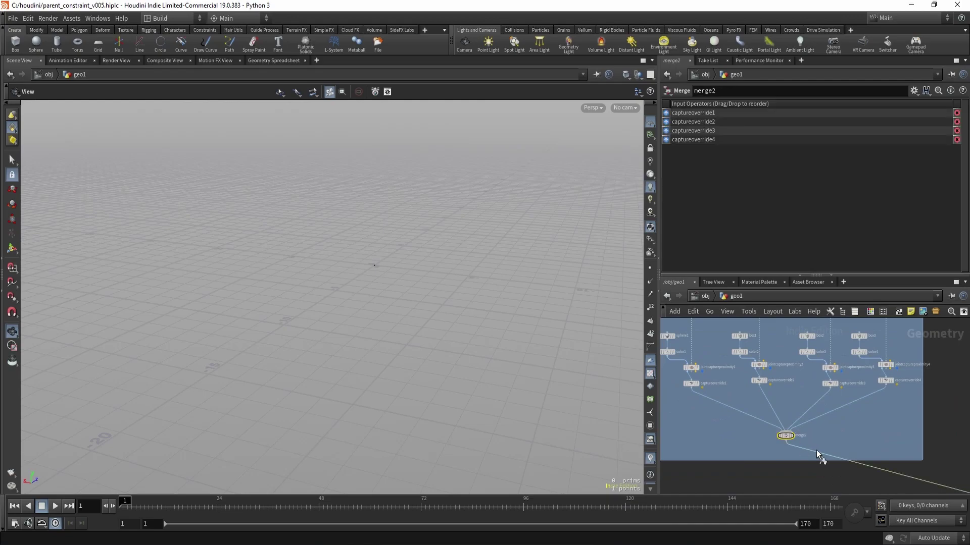
{"action": "key", "text": "r"}
{"action": "key", "text": "w"}
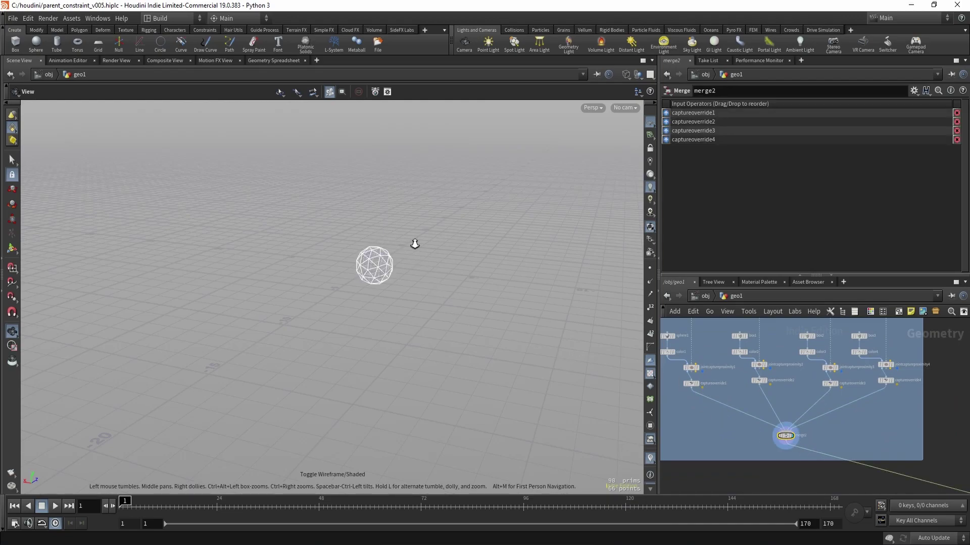
{"action": "right_click_drag", "start_coordinate": [450, 249], "coordinate": [398, 294]}
{"action": "left_click_drag", "start_coordinate": [399, 295], "coordinate": [377, 301]}
{"action": "right_click_drag", "start_coordinate": [377, 301], "coordinate": [386, 316]}
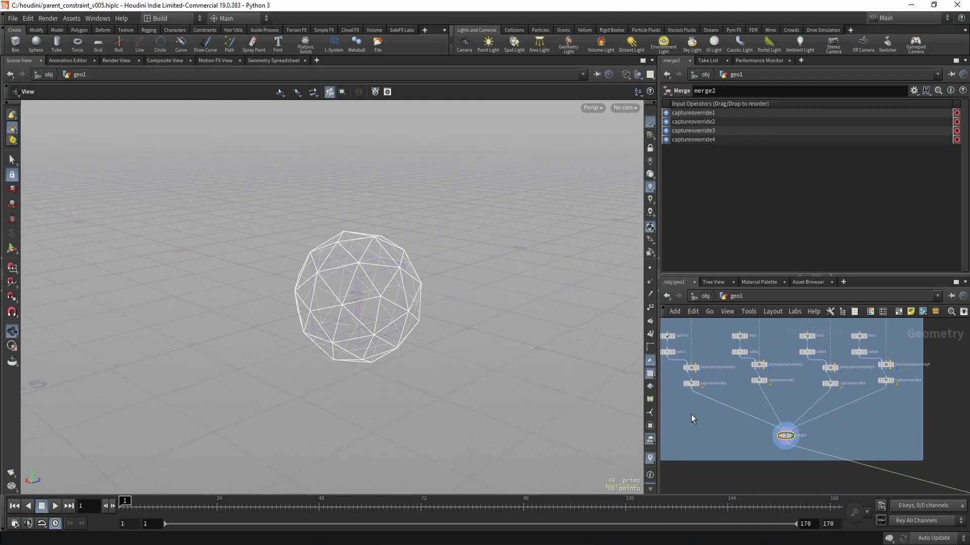
Widen the network editor pane to fit the sphere and box branches of the skinning network.
{"action": "middle_click_drag", "start_coordinate": [676, 419], "coordinate": [707, 430]}
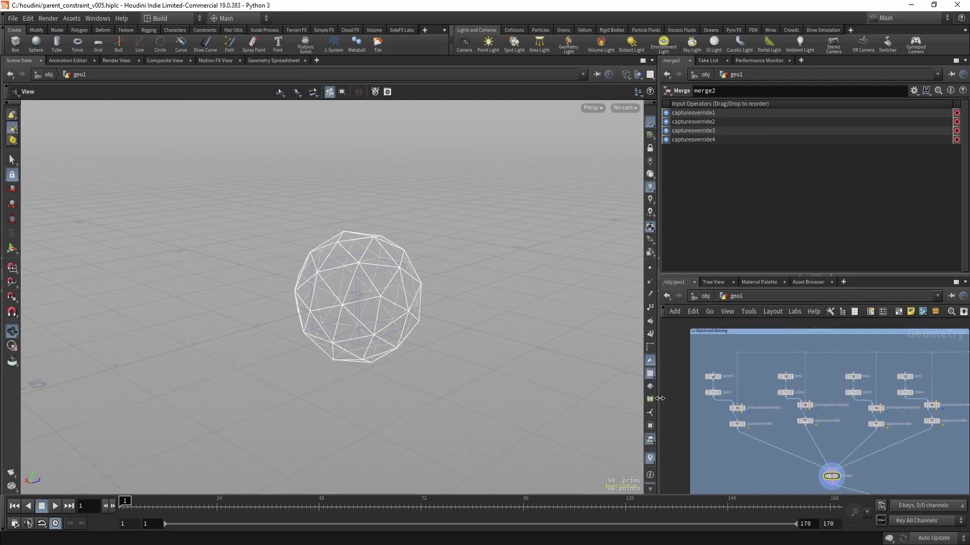
{"action": "left_click_drag", "start_coordinate": [659, 399], "coordinate": [585, 397]}
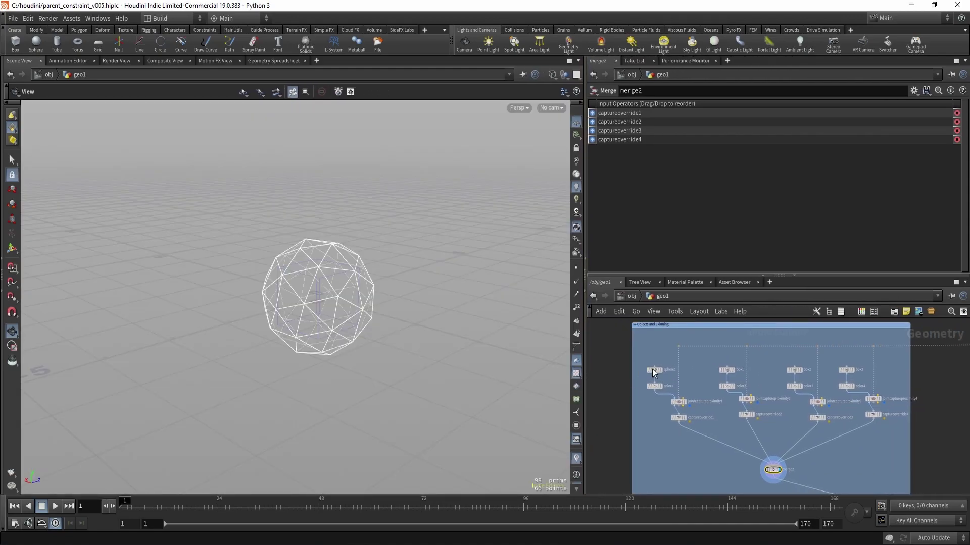
{"action": "scroll", "coordinate": [659, 372], "scroll_direction": "up", "scroll_amount": 3}
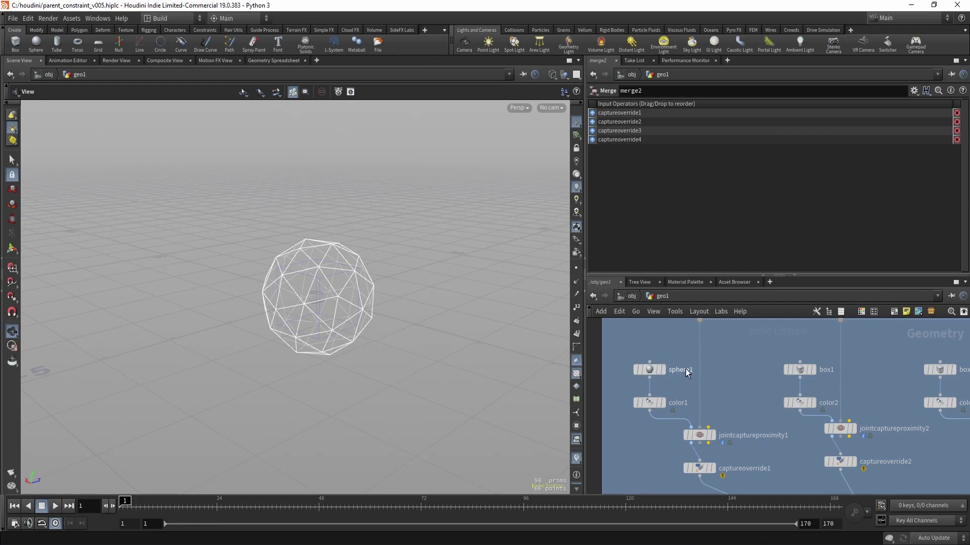
{"action": "scroll", "coordinate": [693, 355], "scroll_direction": "down", "scroll_amount": 2}
{"action": "mouse_move", "coordinate": [650, 362]}
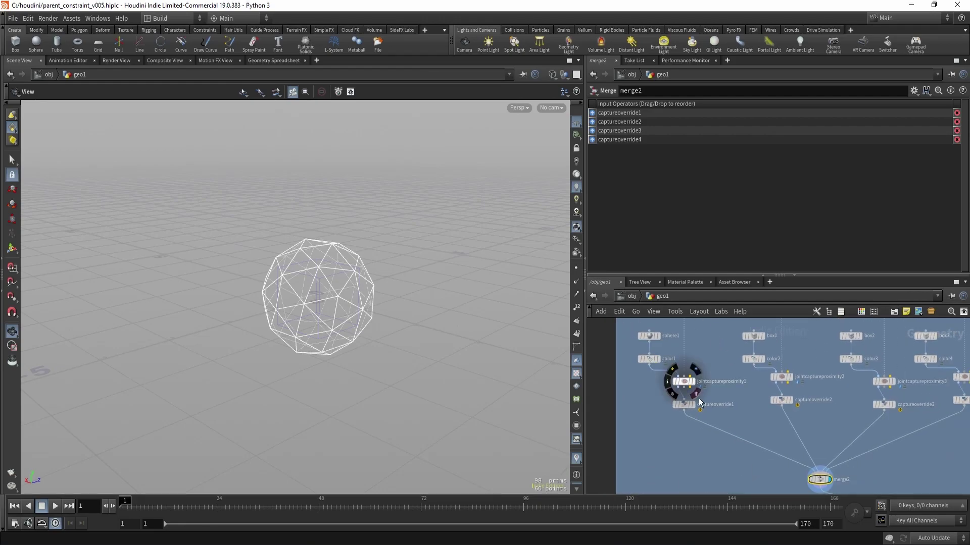
Inspect the joint capture proximity and capture override nodes in the sphere, box1 and box2 branches, undoing any accidental node insertion.
{"action": "left_click_drag", "start_coordinate": [663, 393], "coordinate": [703, 431]}
{"action": "middle_click_drag", "start_coordinate": [762, 413], "coordinate": [698, 424]}
{"action": "left_click_drag", "start_coordinate": [712, 397], "coordinate": [753, 426]}
{"action": "middle_click_drag", "start_coordinate": [835, 394], "coordinate": [771, 399]}
{"action": "left_click_drag", "start_coordinate": [798, 373], "coordinate": [756, 407]}
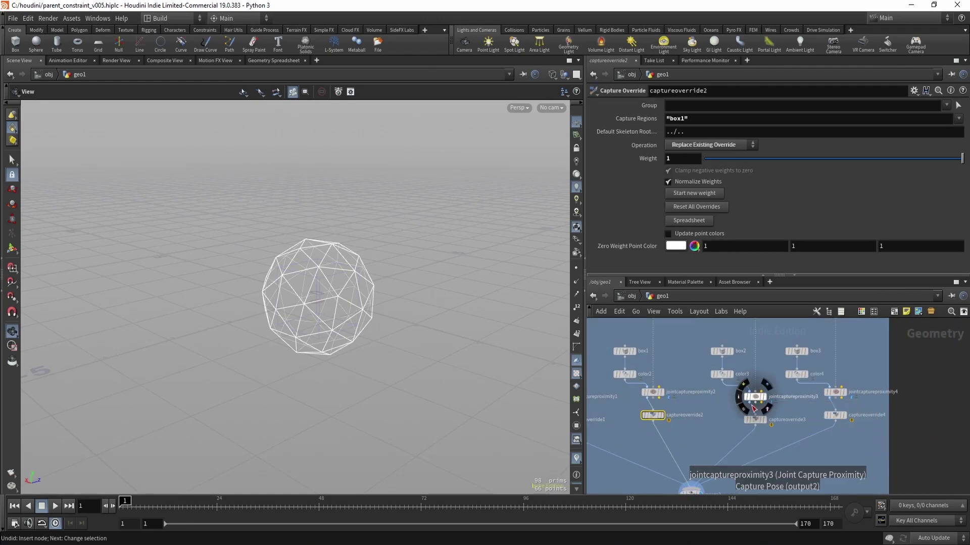
{"action": "key", "text": "ctrl+z"}
{"action": "left_click", "coordinate": [755, 397]}
{"action": "left_click", "coordinate": [755, 419]}
Display the result of the bonedeform1 node.
{"action": "scroll", "coordinate": [738, 439], "scroll_direction": "down", "scroll_amount": 6}
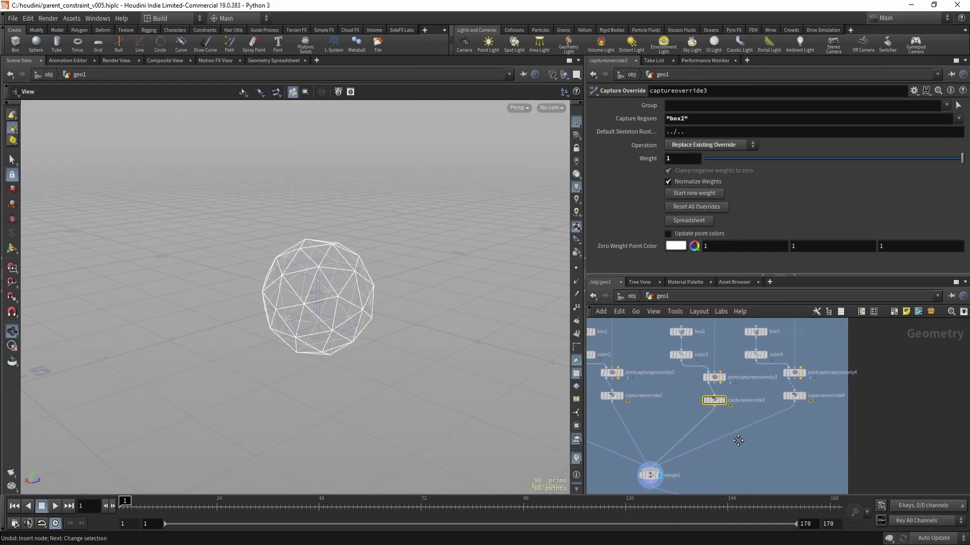
{"action": "middle_click_drag", "start_coordinate": [771, 398], "coordinate": [719, 413]}
{"action": "middle_click_drag", "start_coordinate": [731, 375], "coordinate": [764, 384]}
{"action": "scroll", "coordinate": [767, 460], "scroll_direction": "up", "scroll_amount": 6}
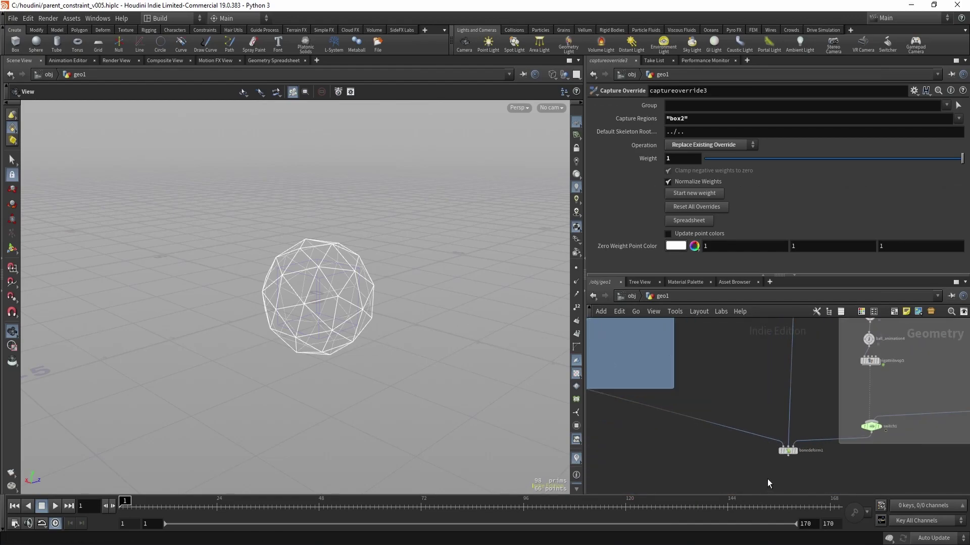
{"action": "left_click", "coordinate": [794, 443]}
{"action": "scroll", "coordinate": [783, 412], "scroll_direction": "down", "scroll_amount": 6}
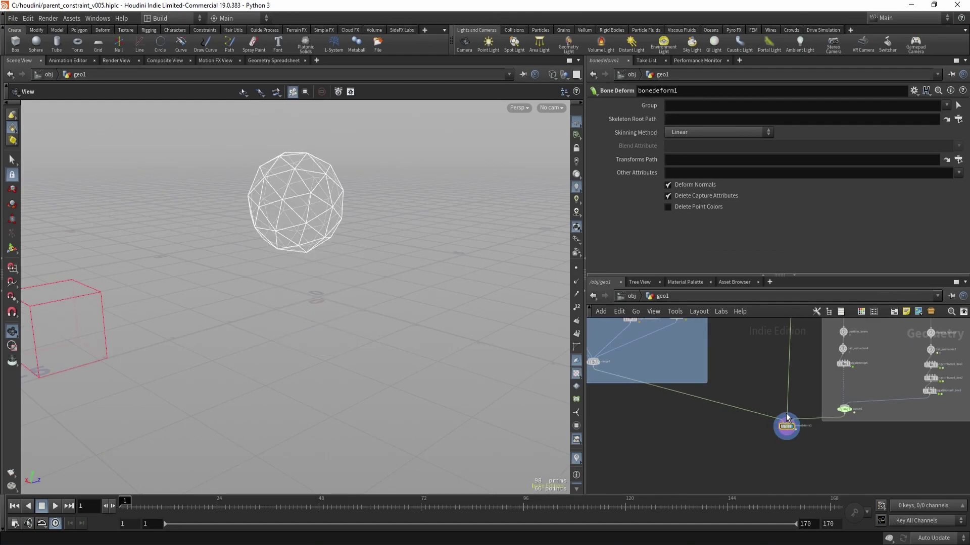
Examine the METHOD 1 and METHOD 2 node chains feeding switch1.
{"action": "middle_click_drag", "start_coordinate": [860, 389], "coordinate": [733, 418]}
{"action": "scroll", "coordinate": [769, 427], "scroll_direction": "up", "scroll_amount": 3}
{"action": "scroll", "coordinate": [742, 425], "scroll_direction": "up", "scroll_amount": 3}
{"action": "scroll", "coordinate": [770, 408], "scroll_direction": "down", "scroll_amount": 3}
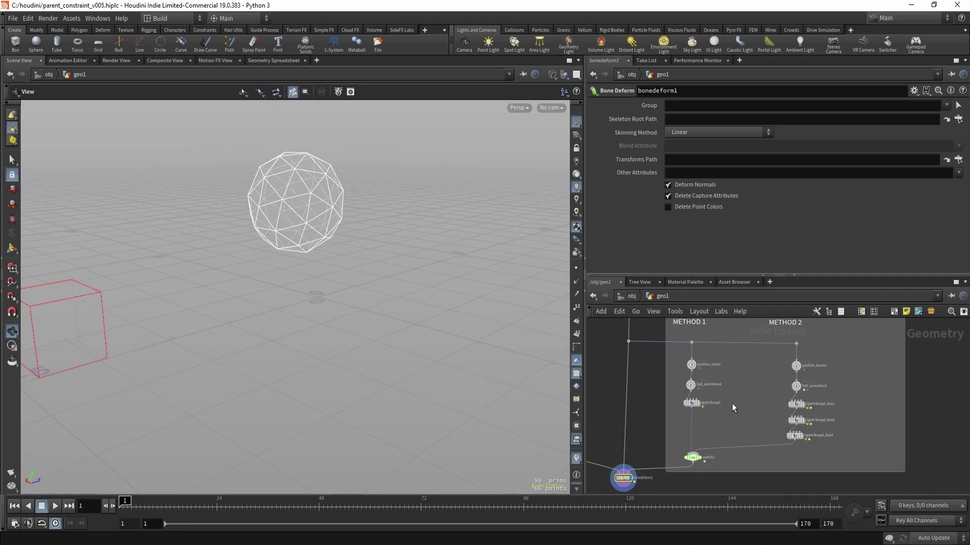
{"action": "scroll", "coordinate": [734, 405], "scroll_direction": "up", "scroll_amount": 4}
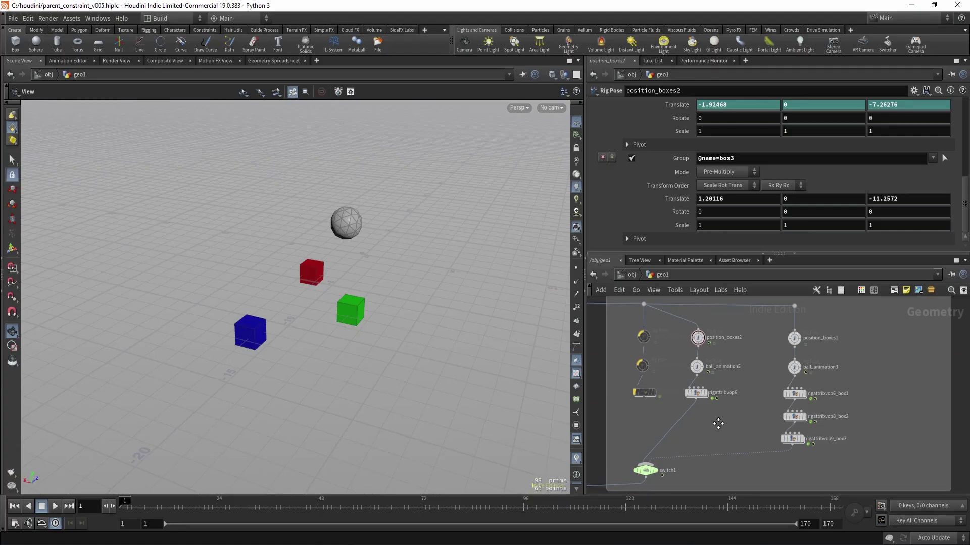
{"action": "scroll", "coordinate": [717, 426], "scroll_direction": "down", "scroll_amount": 3}
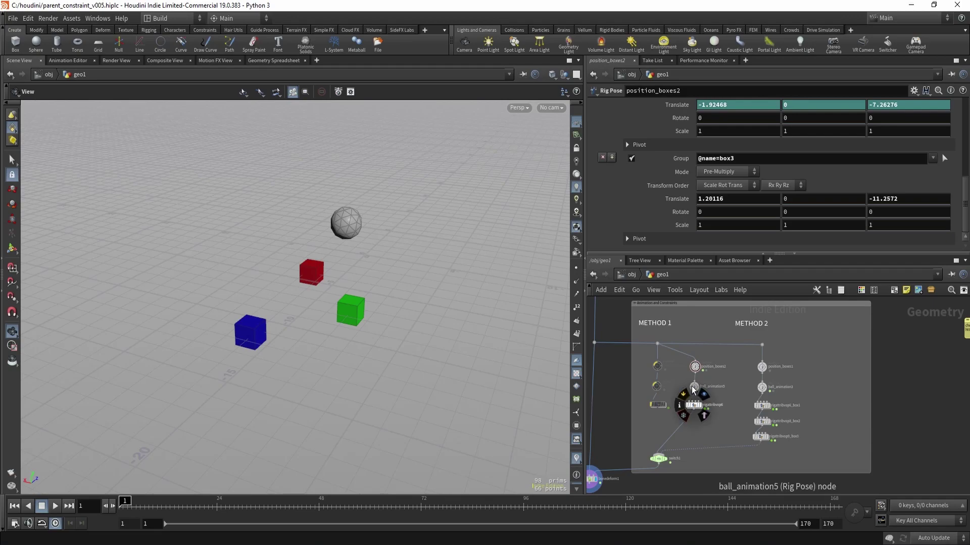
{"action": "scroll", "coordinate": [692, 401], "scroll_direction": "up", "scroll_amount": 2}
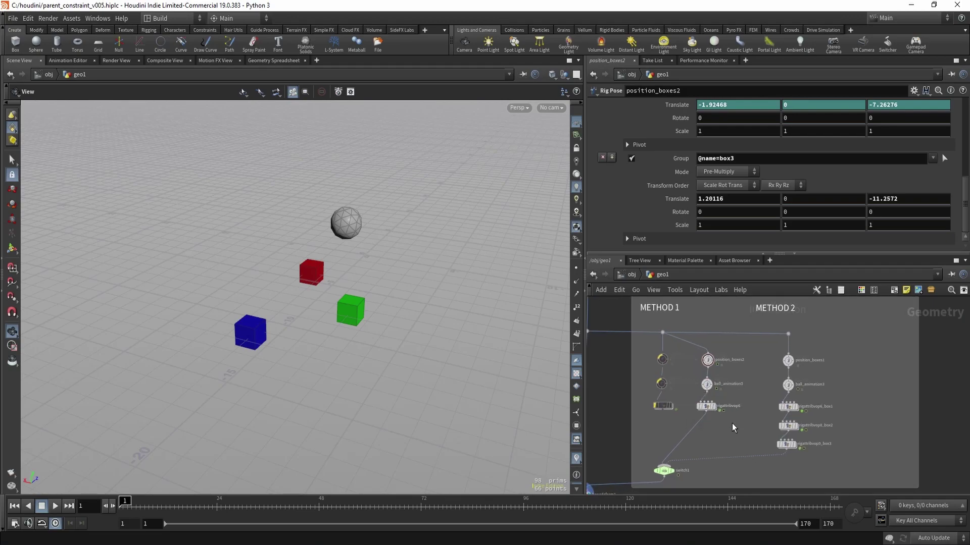
Select the position_boxes2 node, scrub the timeline to frame 121 and activate the Rig Pose tool.
{"action": "left_click_drag", "start_coordinate": [127, 503], "coordinate": [578, 531]}
{"action": "scroll", "coordinate": [706, 359], "scroll_direction": "up", "scroll_amount": 5}
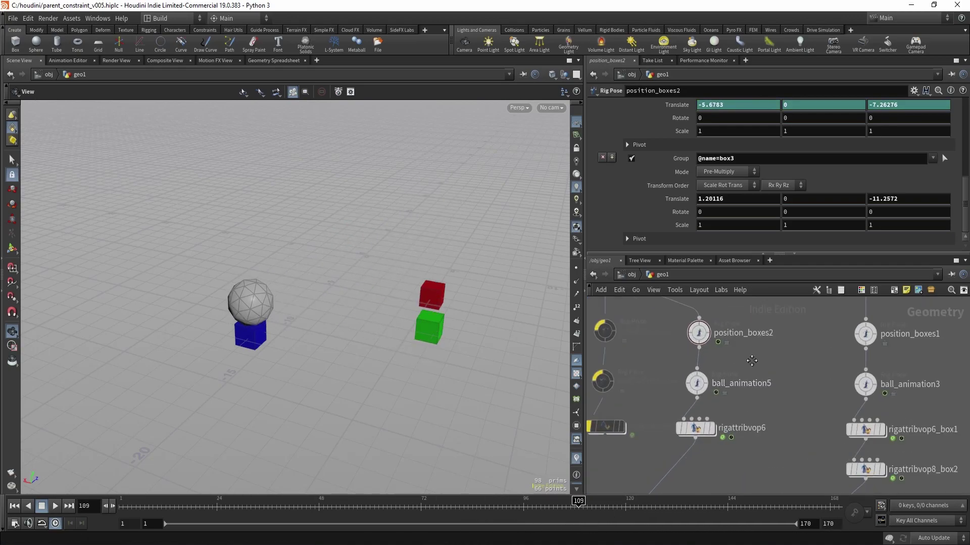
{"action": "left_click", "coordinate": [700, 359]}
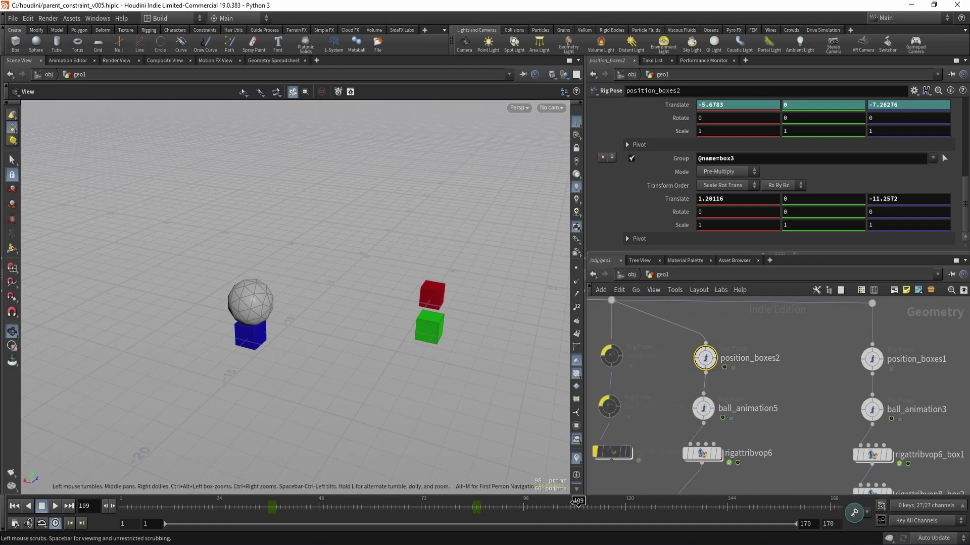
{"action": "left_click_drag", "start_coordinate": [578, 502], "coordinate": [630, 502]}
{"action": "key", "text": "Return"}
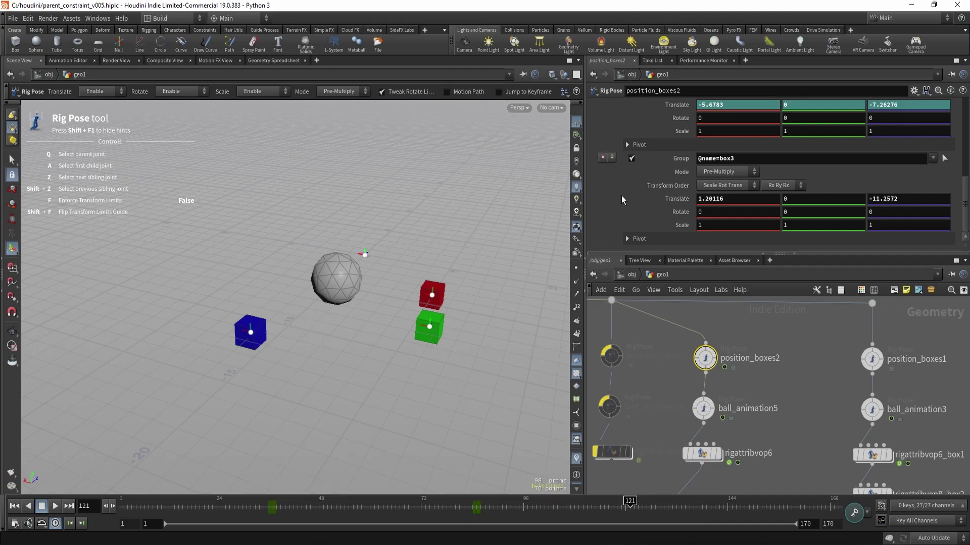
Disable the box3 transformation in position_boxes2 to check its effect, and enable it again.
{"action": "left_click", "coordinate": [630, 159]}
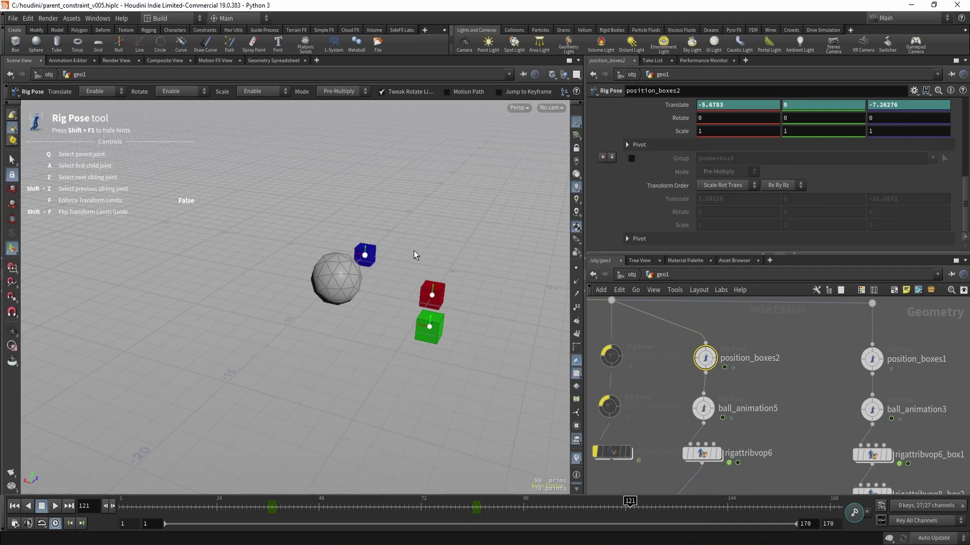
{"action": "left_click", "coordinate": [631, 158]}
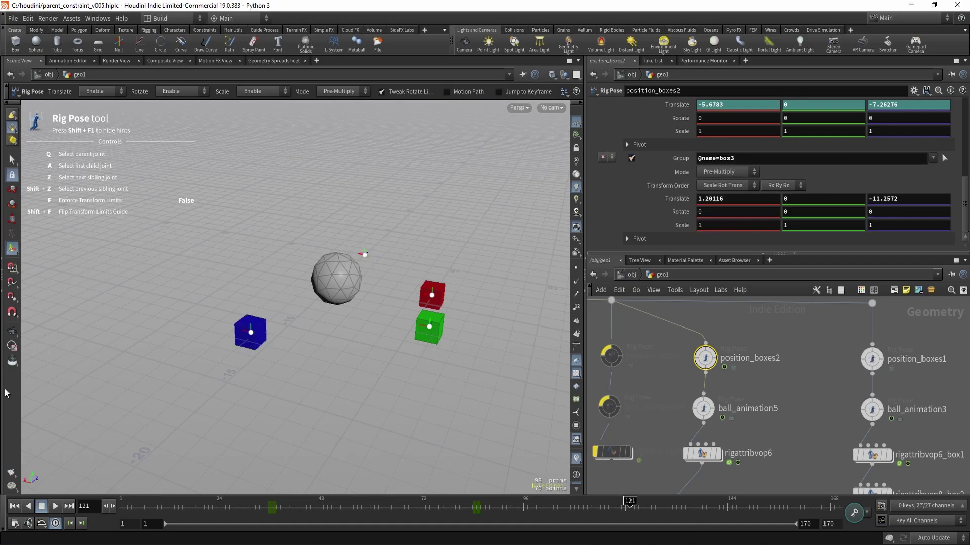
{"action": "left_click_drag", "start_coordinate": [251, 324], "coordinate": [262, 339], "text": "alt"}
{"action": "middle_click_drag", "start_coordinate": [293, 339], "coordinate": [299, 329], "text": "alt"}
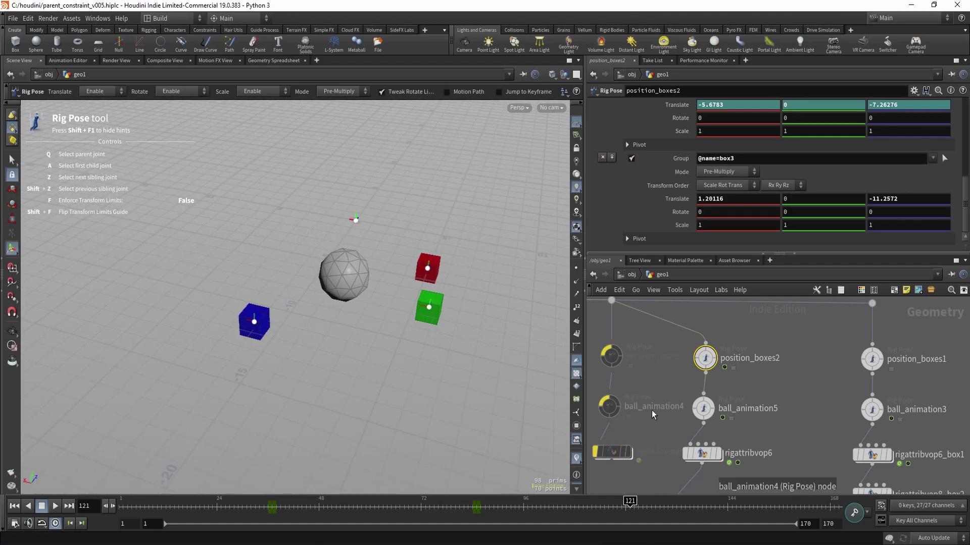
Select the ball_animation5 node and scrub through the ball's keyframed motion to frame 131.
{"action": "middle_click_drag", "start_coordinate": [684, 394], "coordinate": [695, 353]}
{"action": "left_click_drag", "start_coordinate": [689, 348], "coordinate": [793, 393]}
{"action": "left_click_drag", "start_coordinate": [185, 506], "coordinate": [572, 518]}
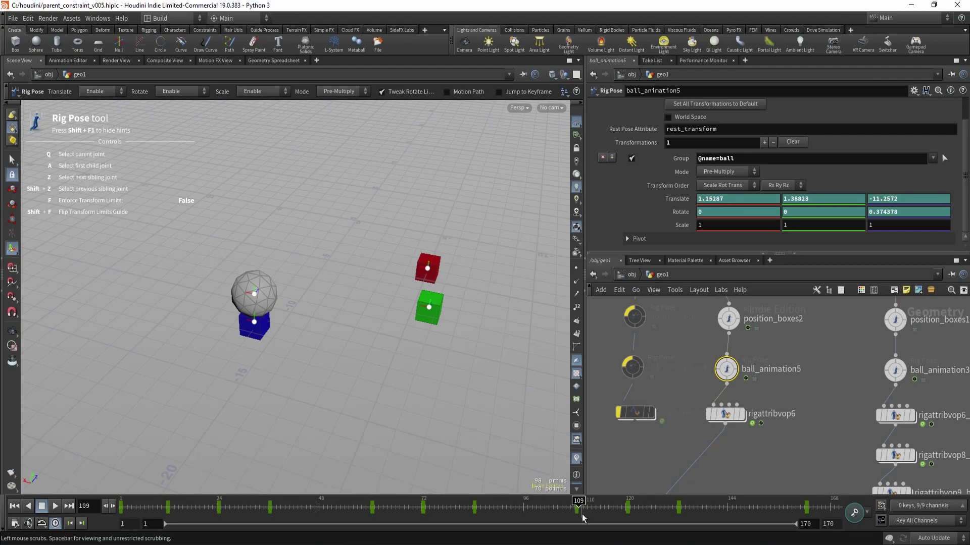
{"action": "left_click_drag", "start_coordinate": [579, 502], "coordinate": [613, 503]}
{"action": "left_click_drag", "start_coordinate": [474, 409], "coordinate": [468, 352], "text": "alt"}
{"action": "middle_click_drag", "start_coordinate": [468, 352], "coordinate": [465, 368], "text": "alt"}
{"action": "key", "text": "Return"}
{"action": "left_click_drag", "start_coordinate": [613, 501], "coordinate": [672, 505]}
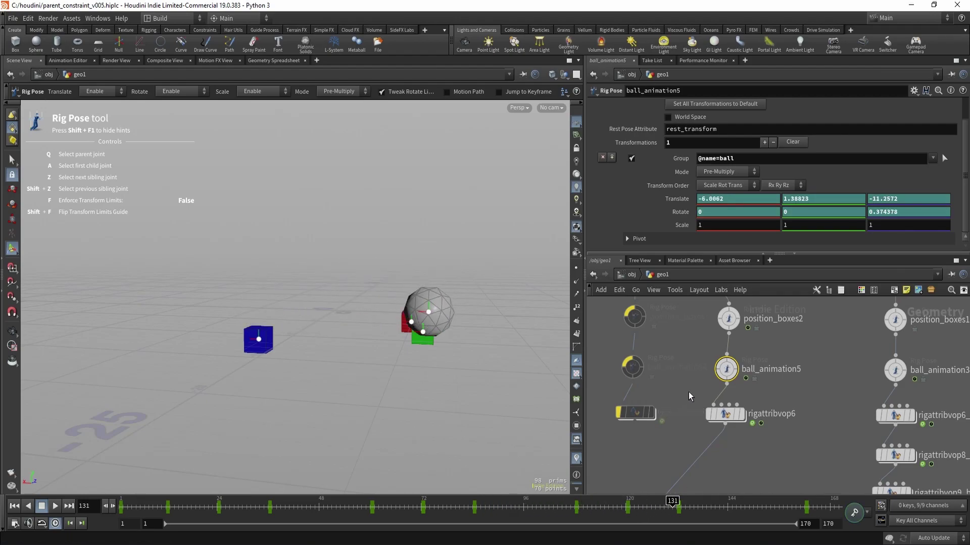
{"action": "left_click_drag", "start_coordinate": [270, 322], "coordinate": [296, 352], "text": "alt"}
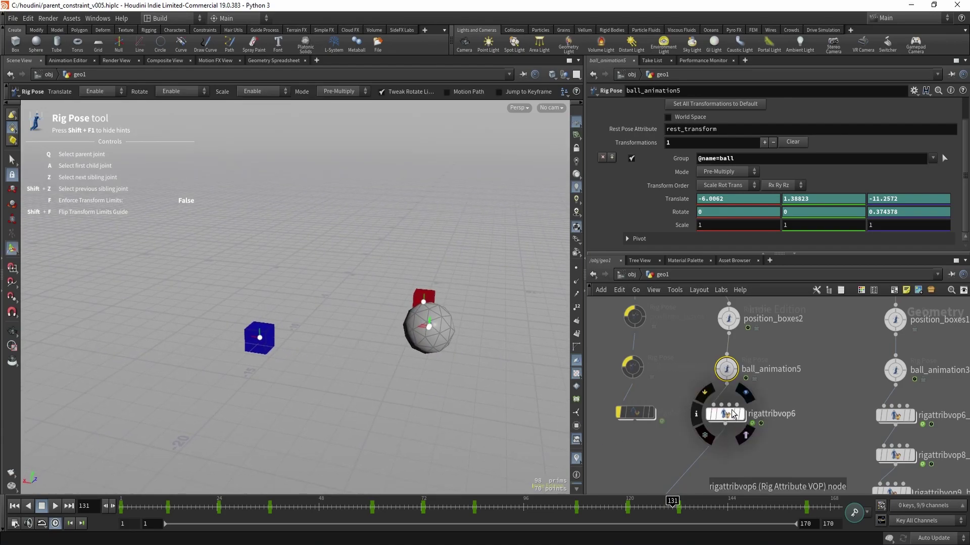
Look inside the rigattribvop6 network, go back to geo1 to check its node, and enter the network again.
{"action": "middle_click_drag", "start_coordinate": [760, 457], "coordinate": [751, 455]}
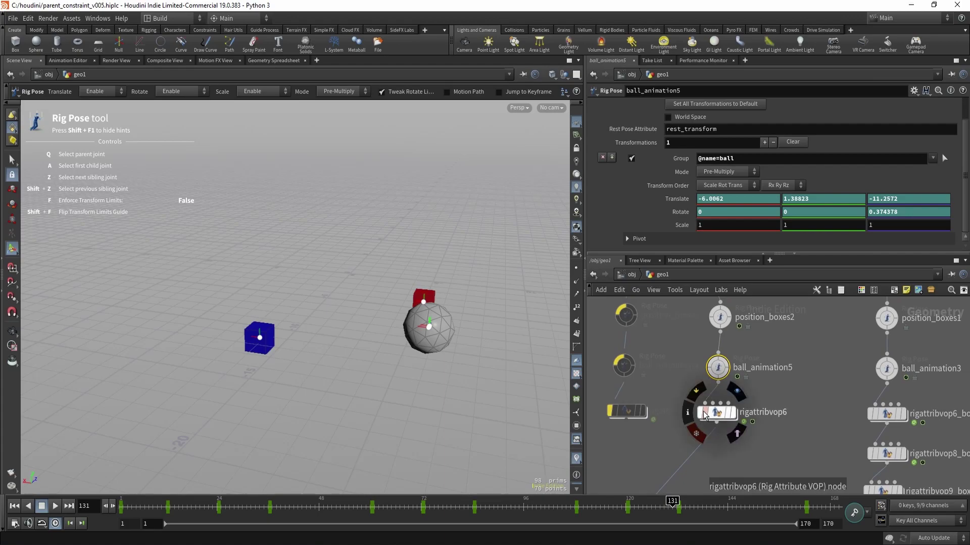
{"action": "double_click", "coordinate": [714, 416]}
{"action": "middle_click_drag", "start_coordinate": [707, 409], "coordinate": [643, 382]}
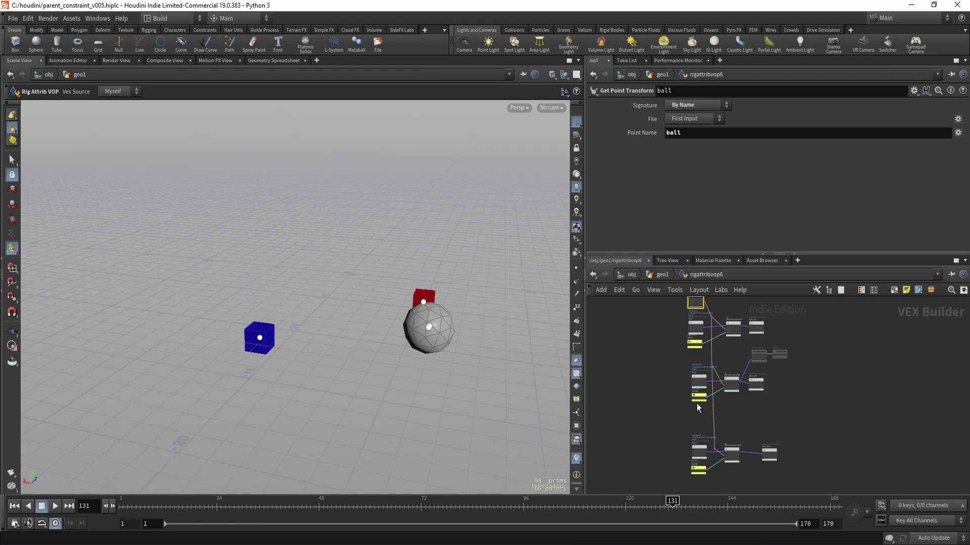
{"action": "middle_click_drag", "start_coordinate": [677, 427], "coordinate": [652, 394]}
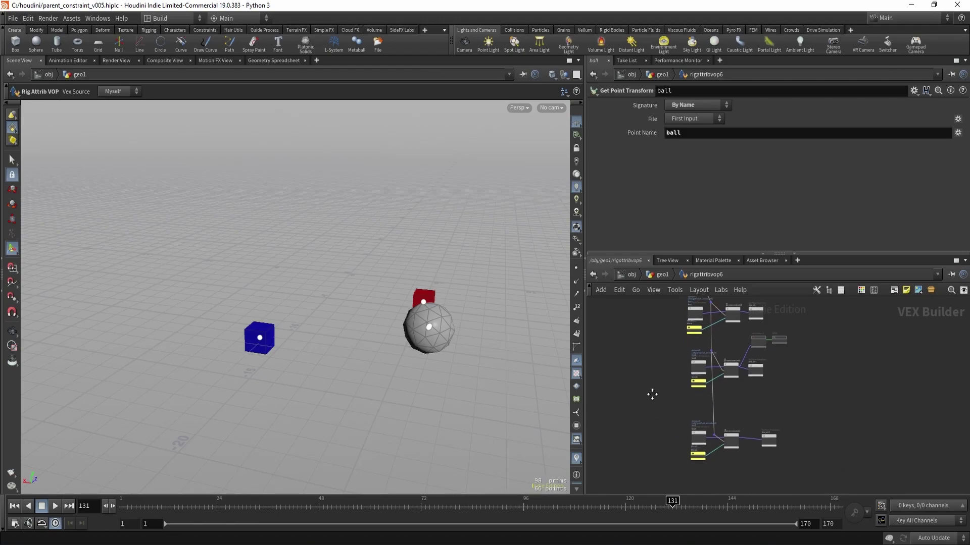
{"action": "left_click", "coordinate": [662, 274]}
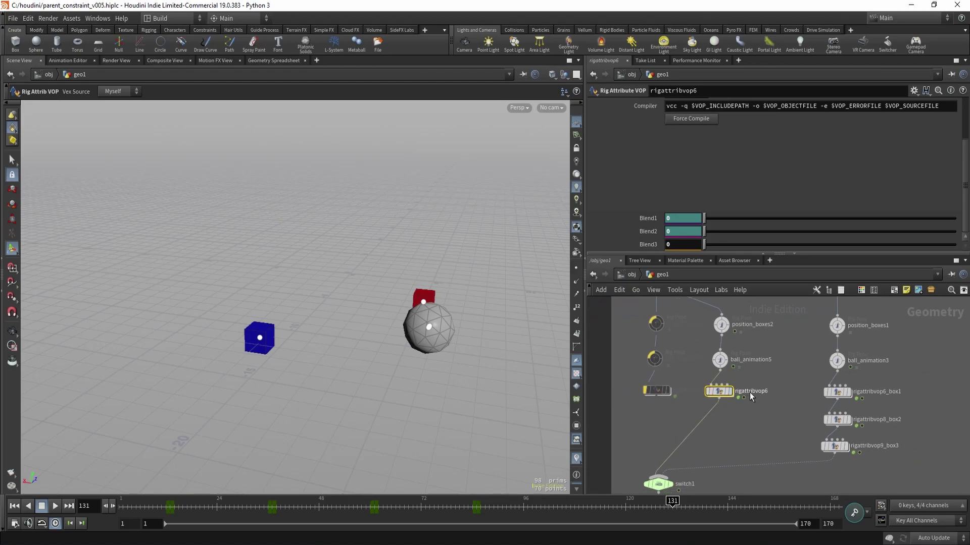
{"action": "mouse_move", "coordinate": [723, 399]}
{"action": "double_click", "coordinate": [716, 392]}
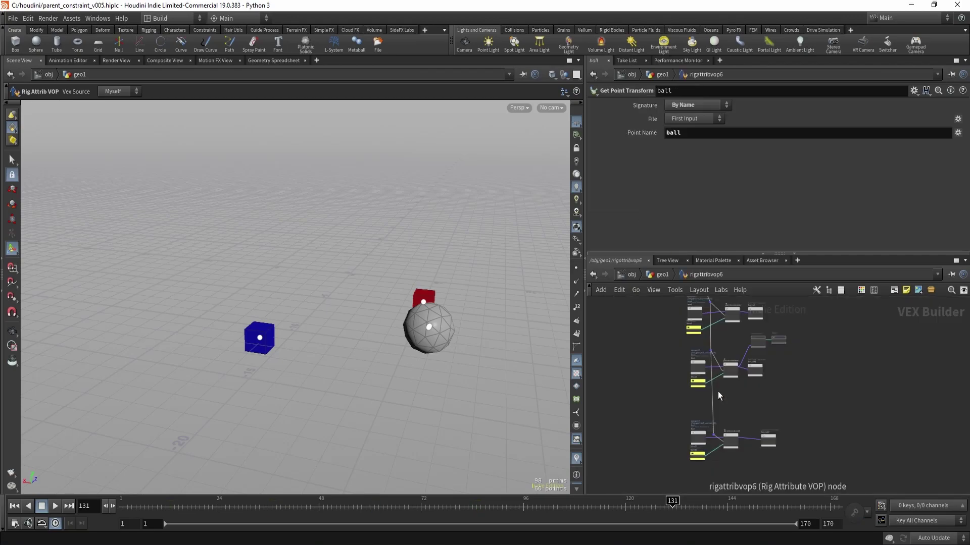
Find the box3 constraint branch in rigattribvop6 and move its box_set2 node slightly farther from parentconstraint3.
{"action": "middle_click_drag", "start_coordinate": [802, 411], "coordinate": [804, 395]}
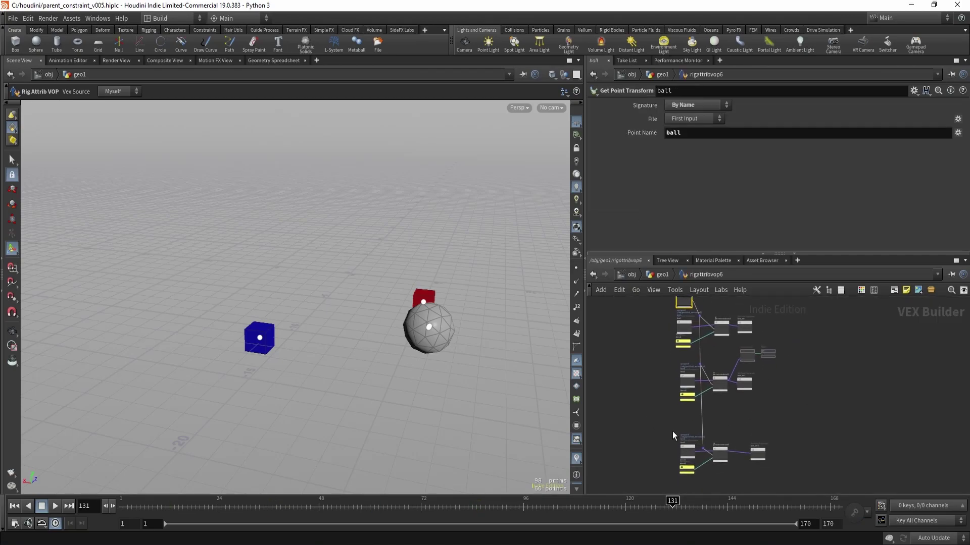
{"action": "scroll", "coordinate": [727, 404], "scroll_direction": "up", "scroll_amount": 5}
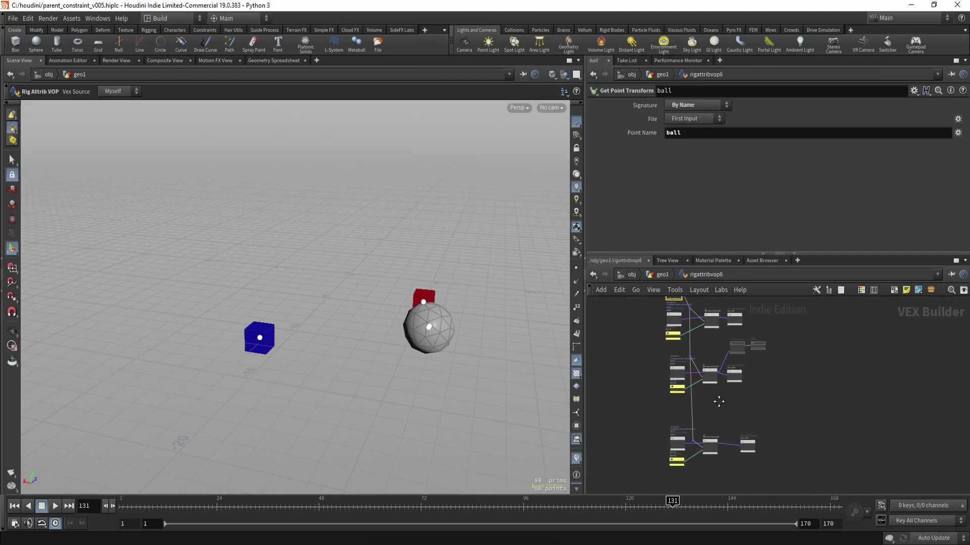
{"action": "scroll", "coordinate": [707, 376], "scroll_direction": "up", "scroll_amount": 3}
{"action": "left_click_drag", "start_coordinate": [599, 334], "coordinate": [647, 339]}
{"action": "scroll", "coordinate": [701, 399], "scroll_direction": "down", "scroll_amount": 3}
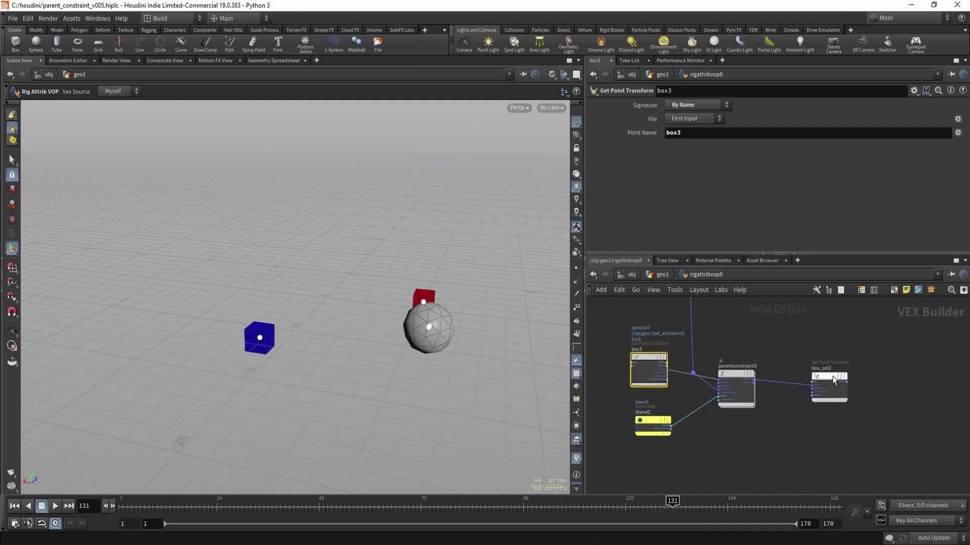
{"action": "left_click_drag", "start_coordinate": [826, 377], "coordinate": [844, 375]}
{"action": "scroll", "coordinate": [774, 354], "scroll_direction": "down", "scroll_amount": 3}
Find the ball Get Point Transform node in the network and select it to view its settings.
{"action": "middle_click_drag", "start_coordinate": [752, 356], "coordinate": [777, 427]}
{"action": "scroll", "coordinate": [778, 394], "scroll_direction": "down", "scroll_amount": 3}
{"action": "middle_click_drag", "start_coordinate": [776, 383], "coordinate": [764, 415]}
{"action": "scroll", "coordinate": [755, 325], "scroll_direction": "up", "scroll_amount": 8}
{"action": "middle_click_drag", "start_coordinate": [737, 323], "coordinate": [760, 375]}
{"action": "left_click", "coordinate": [694, 384]}
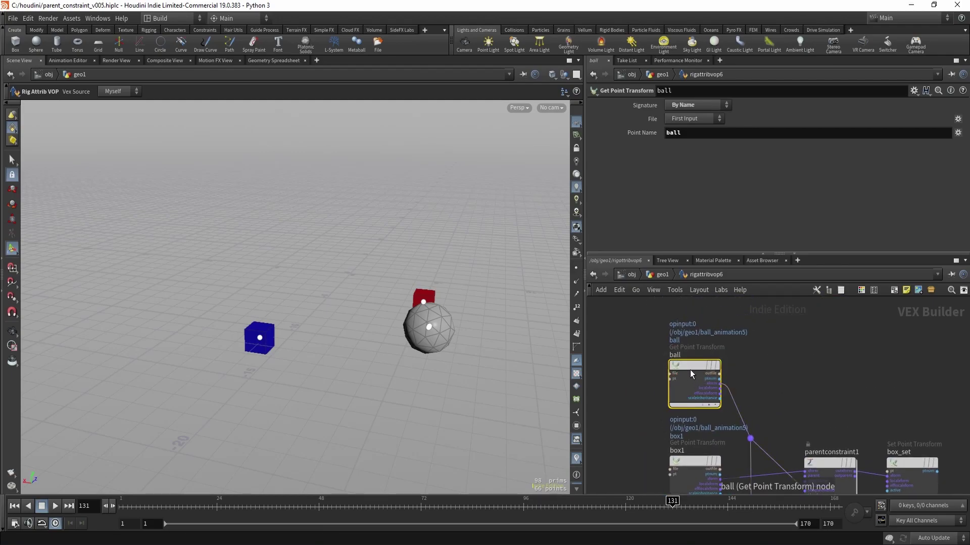
Select the box3 Get Point Transform node and examine how it and the ball feed parentconstraint3.
{"action": "scroll", "coordinate": [773, 389], "scroll_direction": "down", "scroll_amount": 5}
{"action": "middle_click_drag", "start_coordinate": [866, 449], "coordinate": [835, 291]}
{"action": "scroll", "coordinate": [772, 380], "scroll_direction": "up", "scroll_amount": 6}
{"action": "scroll", "coordinate": [679, 399], "scroll_direction": "up", "scroll_amount": 3}
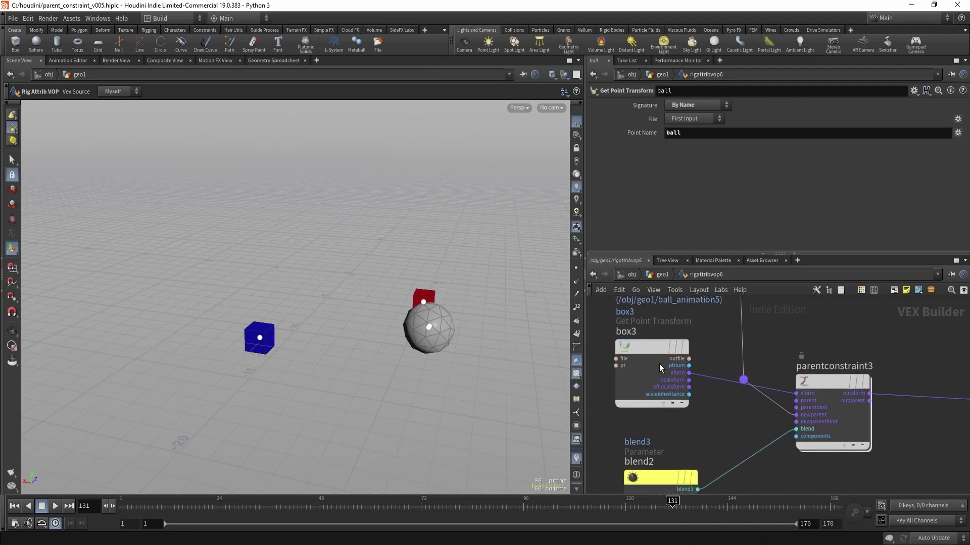
{"action": "left_click", "coordinate": [646, 386]}
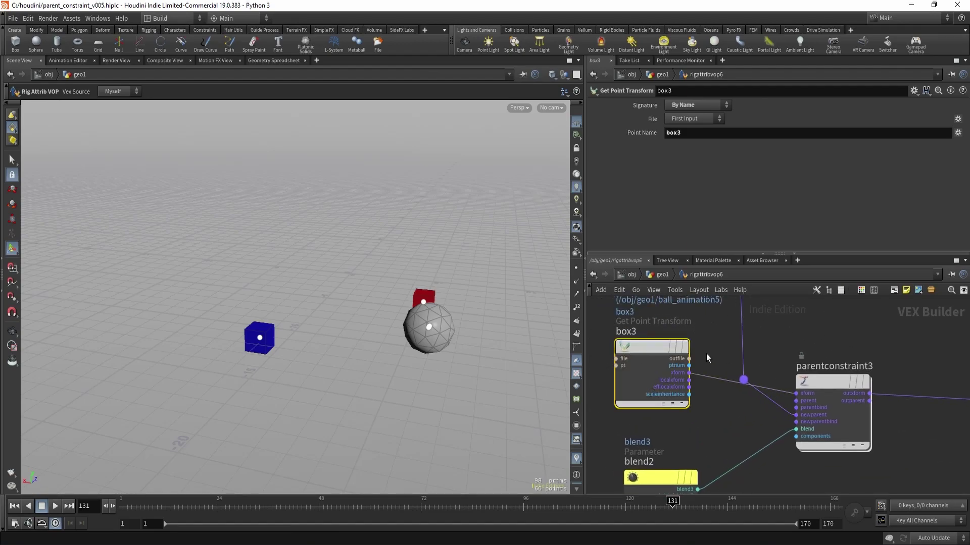
{"action": "scroll", "coordinate": [756, 411], "scroll_direction": "down", "scroll_amount": 1}
{"action": "scroll", "coordinate": [757, 410], "scroll_direction": "up", "scroll_amount": 3}
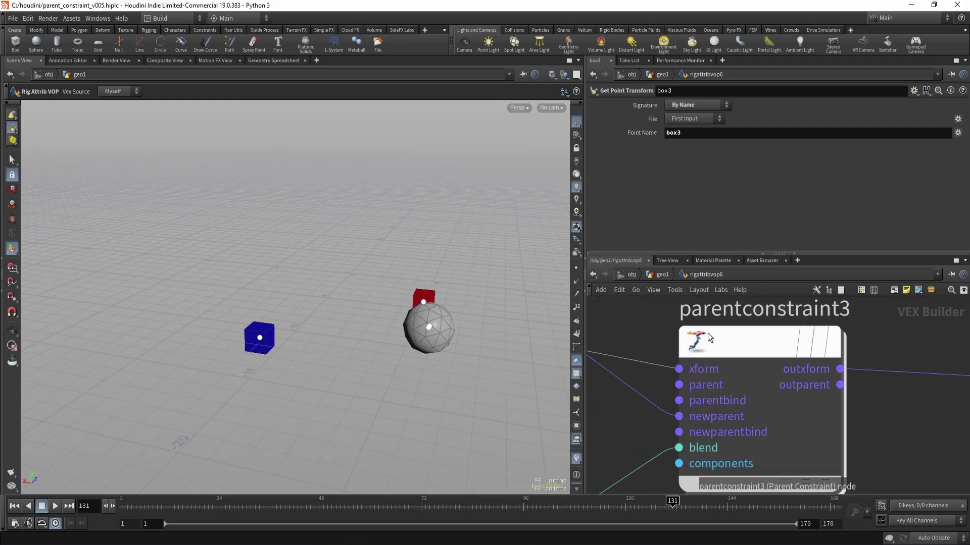
{"action": "scroll", "coordinate": [734, 343], "scroll_direction": "down", "scroll_amount": 2}
{"action": "scroll", "coordinate": [704, 410], "scroll_direction": "down", "scroll_amount": 3}
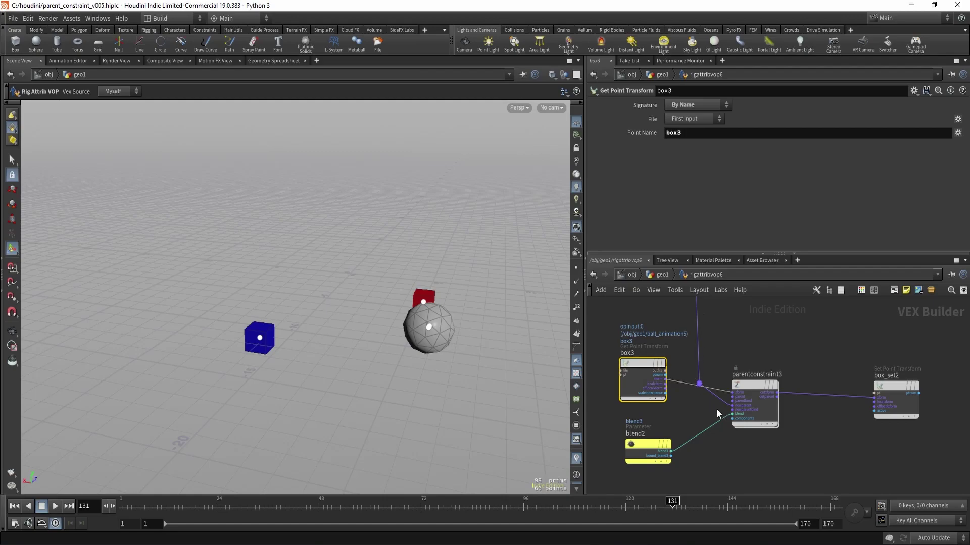
Examine the blend2 parameter's connection to parentconstraint3 and the constraint's output to box_set2.
{"action": "scroll", "coordinate": [714, 395], "scroll_direction": "up", "scroll_amount": 5}
{"action": "scroll", "coordinate": [660, 406], "scroll_direction": "down", "scroll_amount": 7}
{"action": "middle_click_drag", "start_coordinate": [647, 407], "coordinate": [691, 383]}
{"action": "scroll", "coordinate": [680, 408], "scroll_direction": "up", "scroll_amount": 2}
{"action": "middle_click_drag", "start_coordinate": [656, 431], "coordinate": [713, 424]}
{"action": "middle_click_drag", "start_coordinate": [768, 450], "coordinate": [750, 447]}
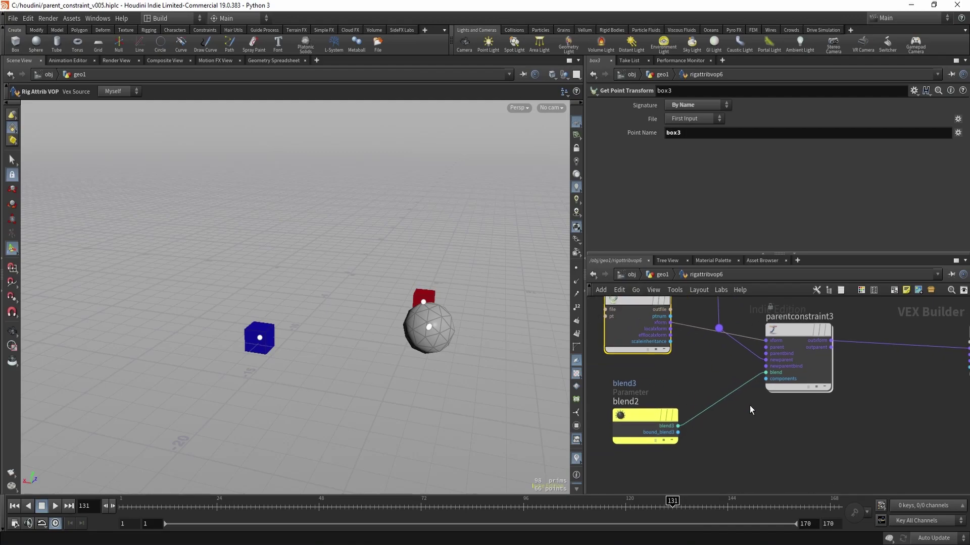
{"action": "middle_click_drag", "start_coordinate": [800, 404], "coordinate": [783, 464]}
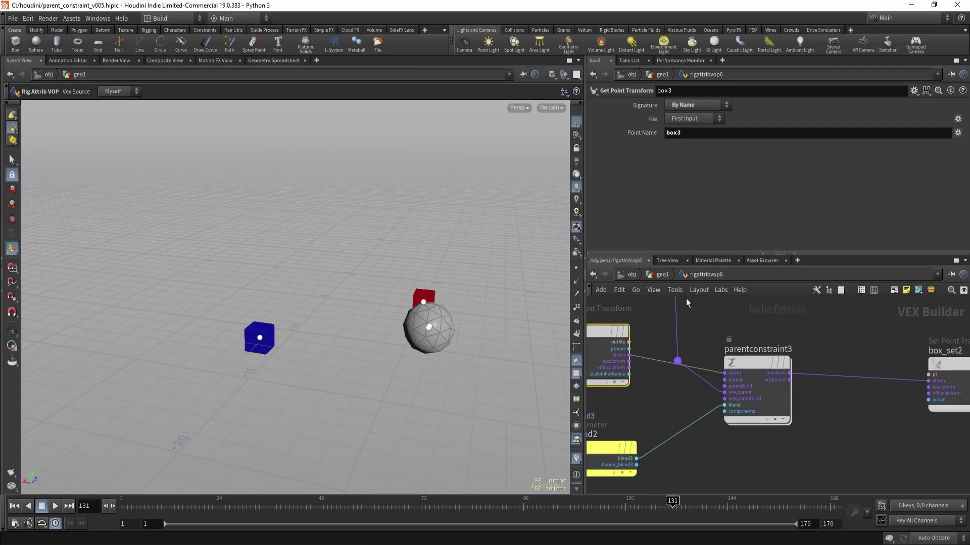
Check the Blend parameters of rigattribvop6 in geo1 and re-enter its network.
{"action": "left_click", "coordinate": [664, 275]}
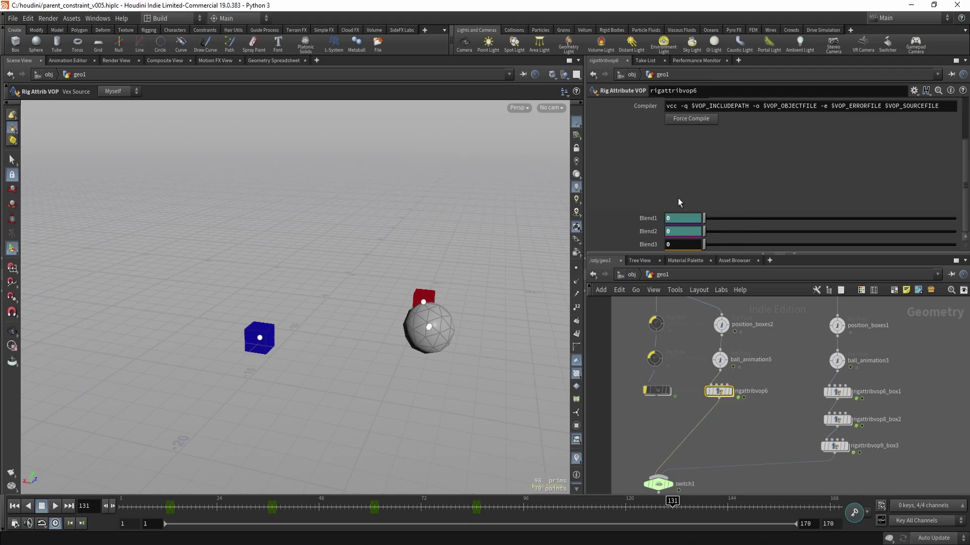
{"action": "double_click", "coordinate": [720, 392]}
{"action": "middle_click_drag", "start_coordinate": [813, 468], "coordinate": [882, 451]}
Select the blend2 parameter node, bypass it and enable it again.
{"action": "left_click_drag", "start_coordinate": [736, 480], "coordinate": [629, 416]}
{"action": "left_click", "coordinate": [665, 435]}
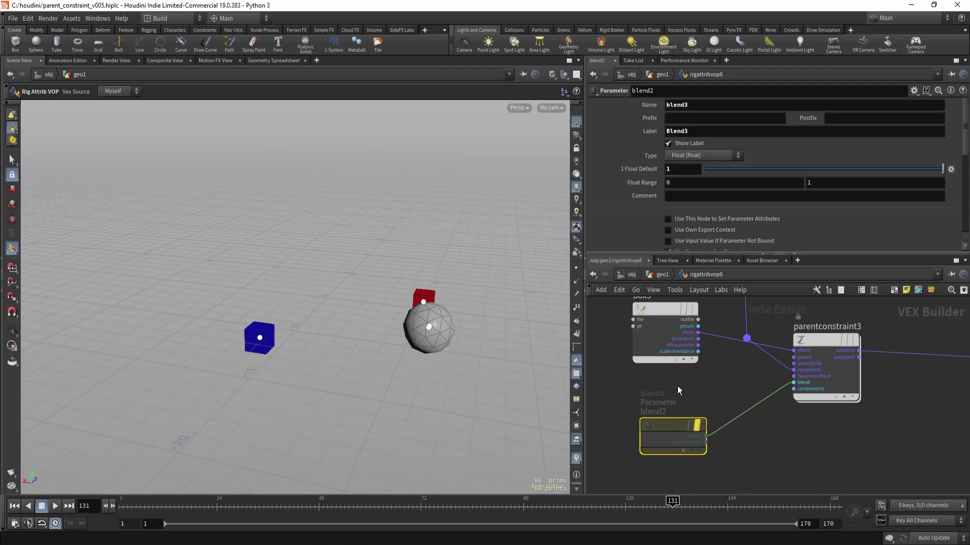
{"action": "scroll", "coordinate": [756, 437], "scroll_direction": "down", "scroll_amount": 2}
{"action": "middle_click_drag", "start_coordinate": [753, 434], "coordinate": [719, 429]}
{"action": "key", "text": "b"}
Select parentconstraint3, examine its offset, blend and component settings, and clear the selection.
{"action": "middle_click_drag", "start_coordinate": [798, 377], "coordinate": [743, 390]}
{"action": "scroll", "coordinate": [743, 389], "scroll_direction": "up", "scroll_amount": 2}
{"action": "left_click", "coordinate": [700, 357]}
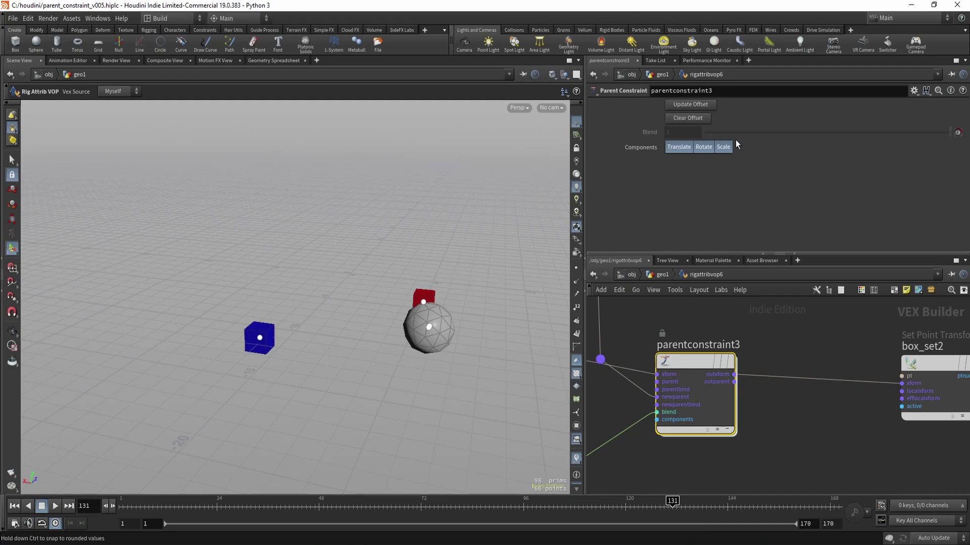
{"action": "middle_click_drag", "start_coordinate": [734, 302], "coordinate": [769, 307]}
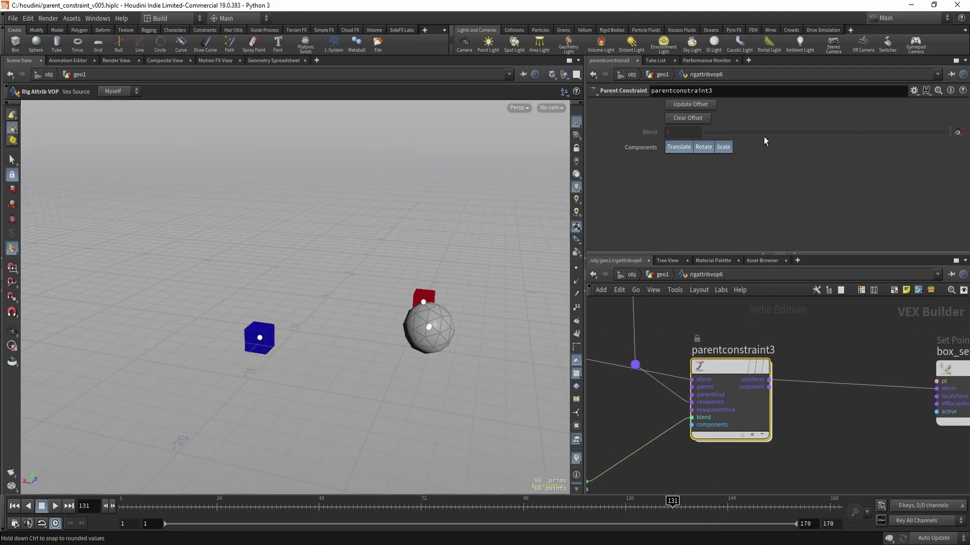
{"action": "scroll", "coordinate": [808, 347], "scroll_direction": "down", "scroll_amount": 2}
{"action": "scroll", "coordinate": [738, 350], "scroll_direction": "up", "scroll_amount": 3}
{"action": "middle_click_drag", "start_coordinate": [837, 351], "coordinate": [812, 353]}
{"action": "scroll", "coordinate": [816, 357], "scroll_direction": "down", "scroll_amount": 4}
{"action": "left_click", "coordinate": [798, 336]}
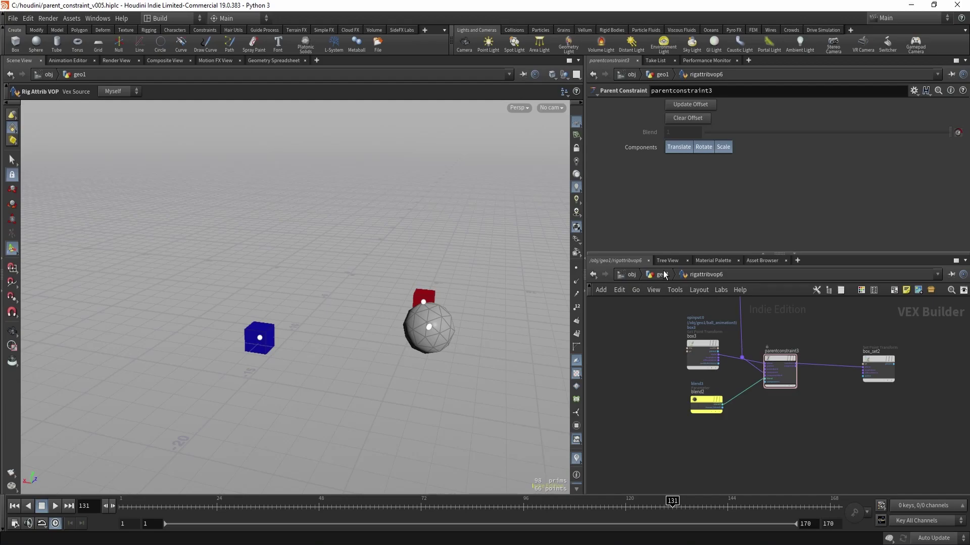
Return to geo1, select ball_animation5 and go to the ball's keyframe at frame 108 beside the blue box.
{"action": "left_click", "coordinate": [661, 275]}
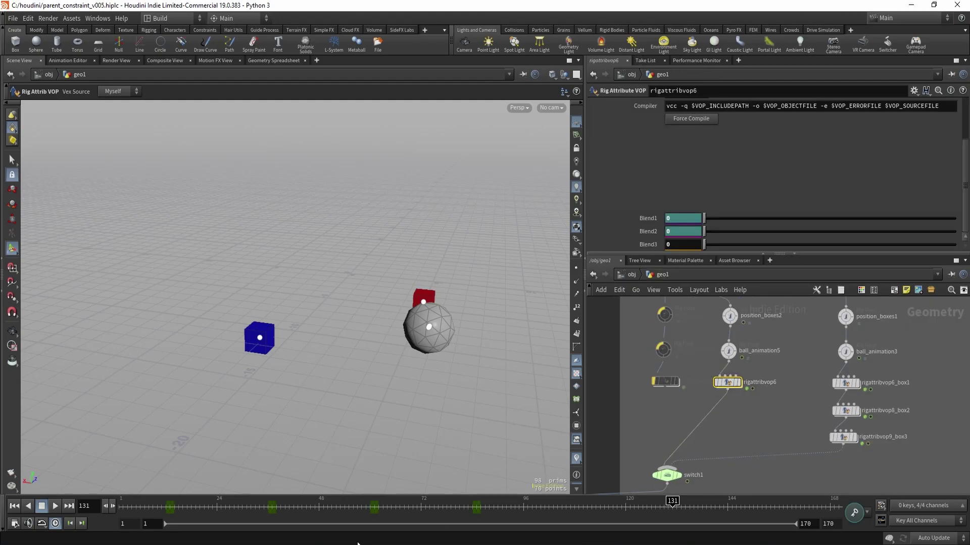
{"action": "left_click", "coordinate": [729, 350]}
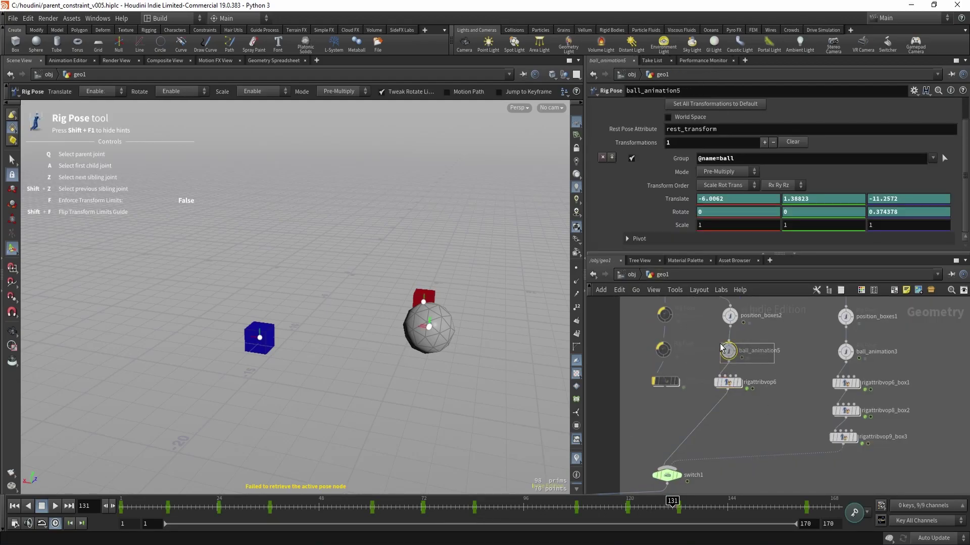
{"action": "left_click_drag", "start_coordinate": [673, 500], "coordinate": [600, 499]}
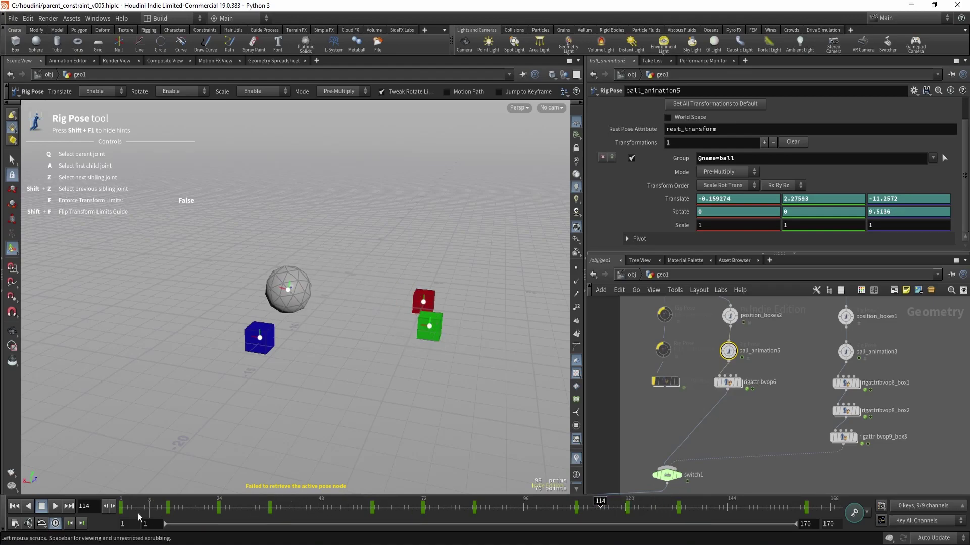
{"action": "left_click", "coordinate": [70, 523]}
{"action": "left_click_drag", "start_coordinate": [268, 330], "coordinate": [307, 307], "text": "alt"}
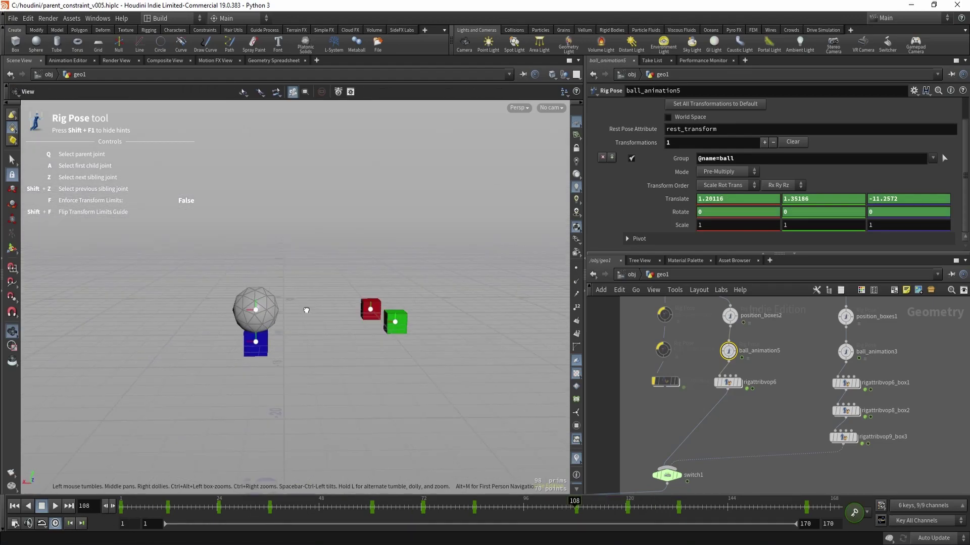
{"action": "middle_click_drag", "start_coordinate": [307, 307], "coordinate": [343, 313], "text": "alt"}
{"action": "right_click_drag", "start_coordinate": [343, 313], "coordinate": [464, 359], "text": "alt"}
{"action": "left_click_drag", "start_coordinate": [368, 343], "coordinate": [282, 339], "text": "alt"}
{"action": "left_click_drag", "start_coordinate": [305, 291], "coordinate": [270, 333], "text": "alt"}
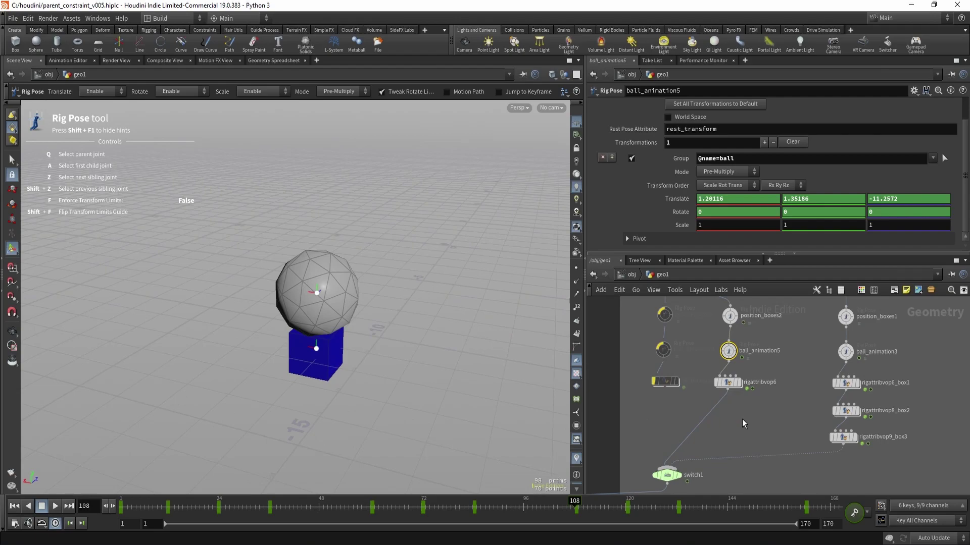
Select rigattribvop6 and keyframe its Blend3 parameter at 0 on frame 108.
{"action": "middle_click_drag", "start_coordinate": [754, 415], "coordinate": [746, 415]}
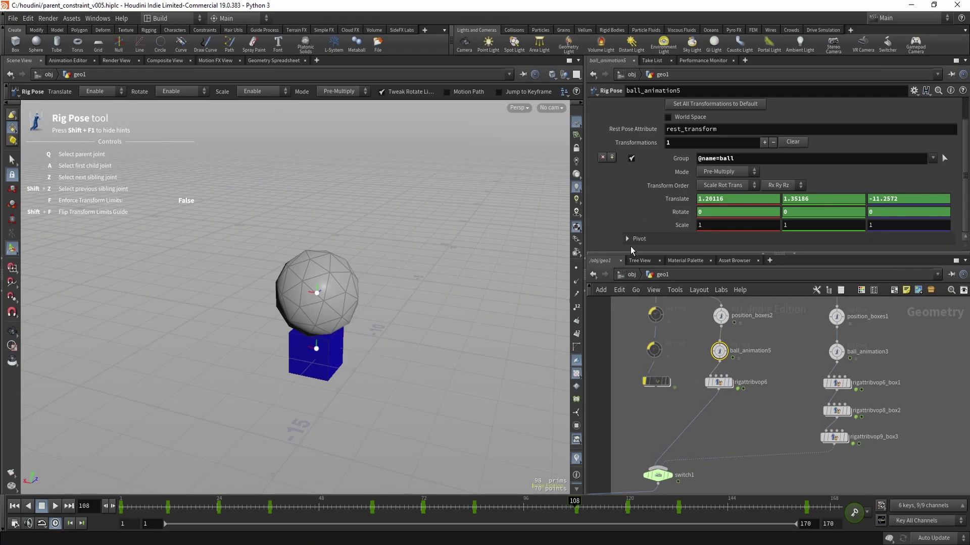
{"action": "left_click", "coordinate": [719, 382]}
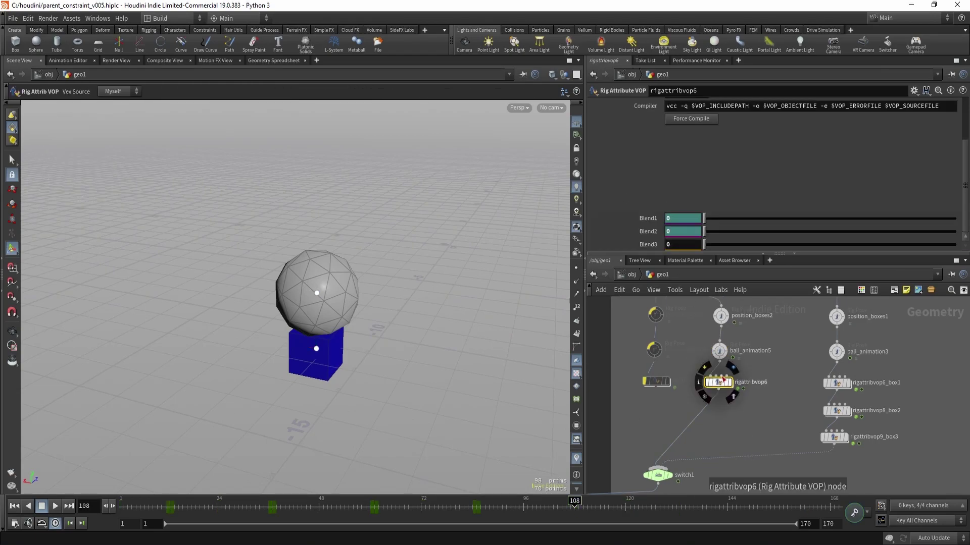
{"action": "left_click", "coordinate": [666, 244], "text": "alt"}
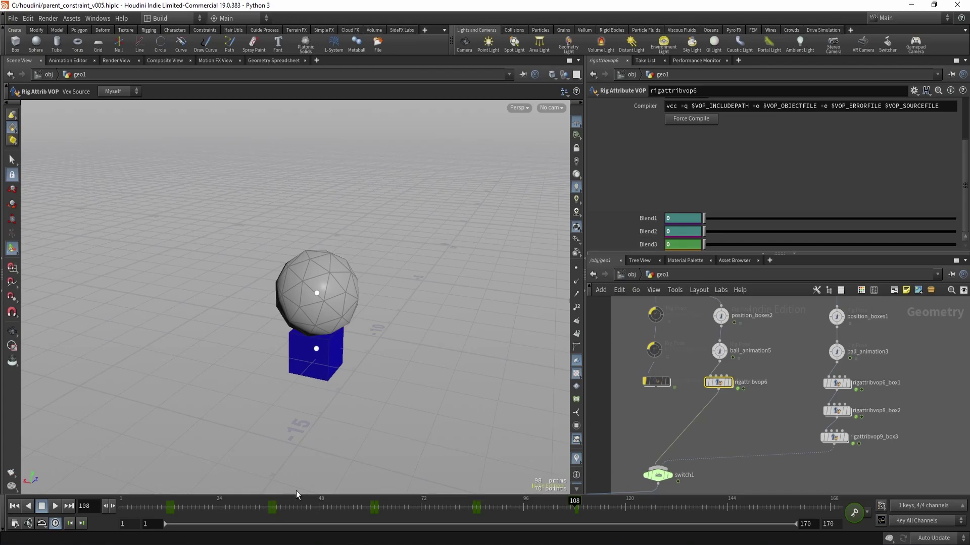
Advance to frame 109, set Blend3 to 1 and keyframe it.
{"action": "key", "text": "Right"}
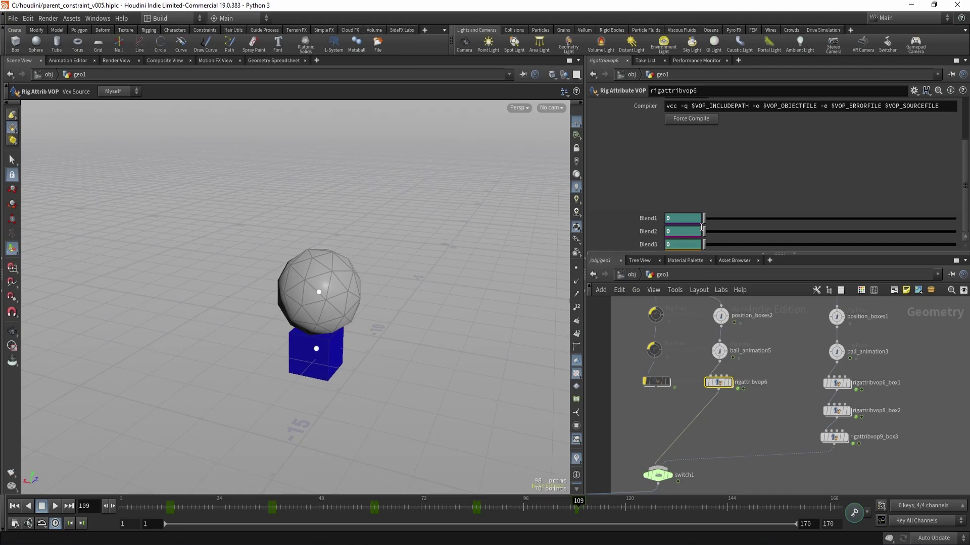
{"action": "left_click_drag", "start_coordinate": [703, 244], "coordinate": [955, 244]}
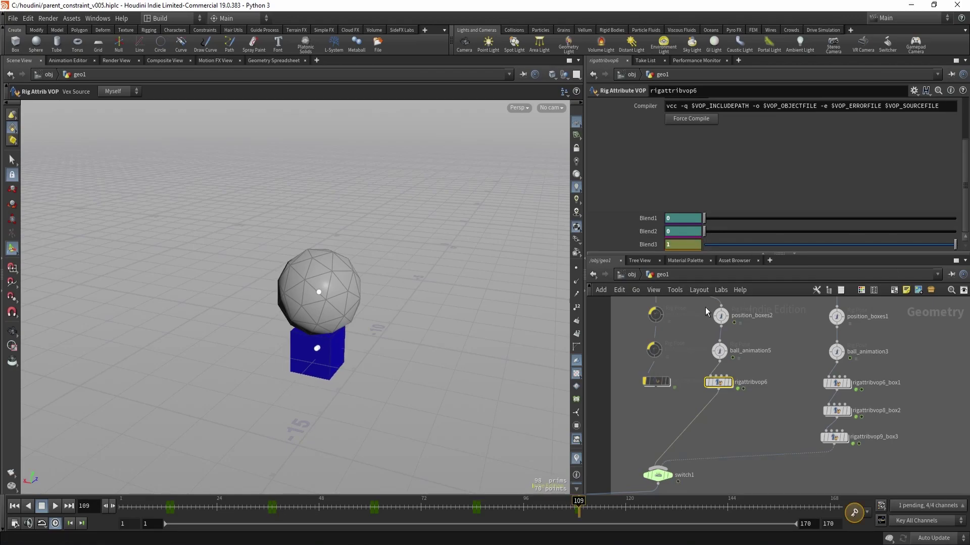
{"action": "key", "text": "k"}
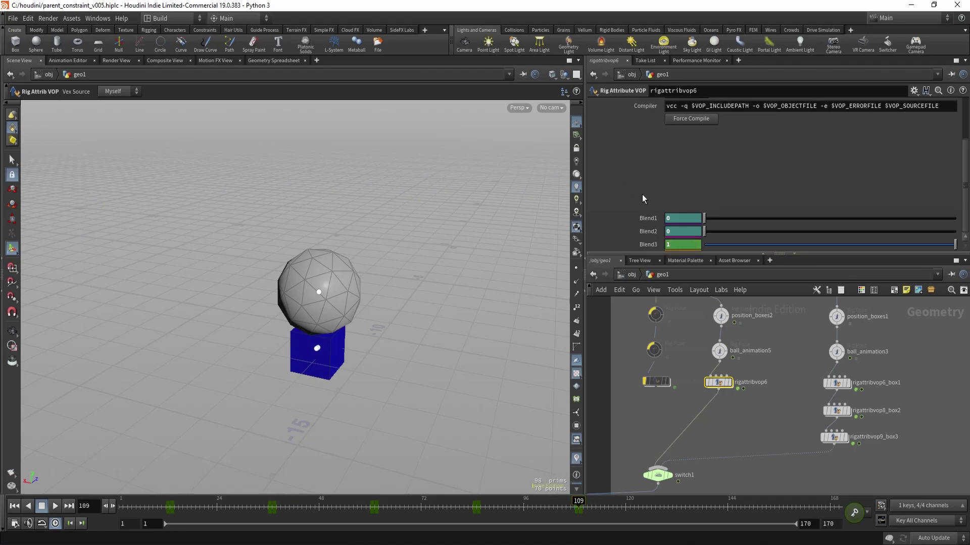
Enter rigattribvop6 to check the parentconstraint3 settings at frame 109, and return to geo1.
{"action": "double_click", "coordinate": [722, 383]}
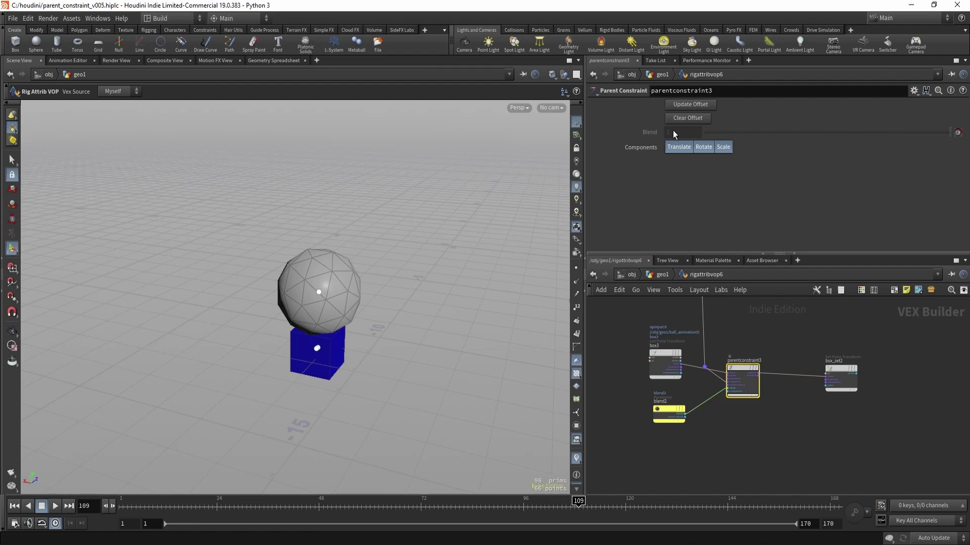
{"action": "left_click_drag", "start_coordinate": [667, 132], "coordinate": [648, 136]}
{"action": "left_click_drag", "start_coordinate": [358, 341], "coordinate": [347, 259], "text": "alt"}
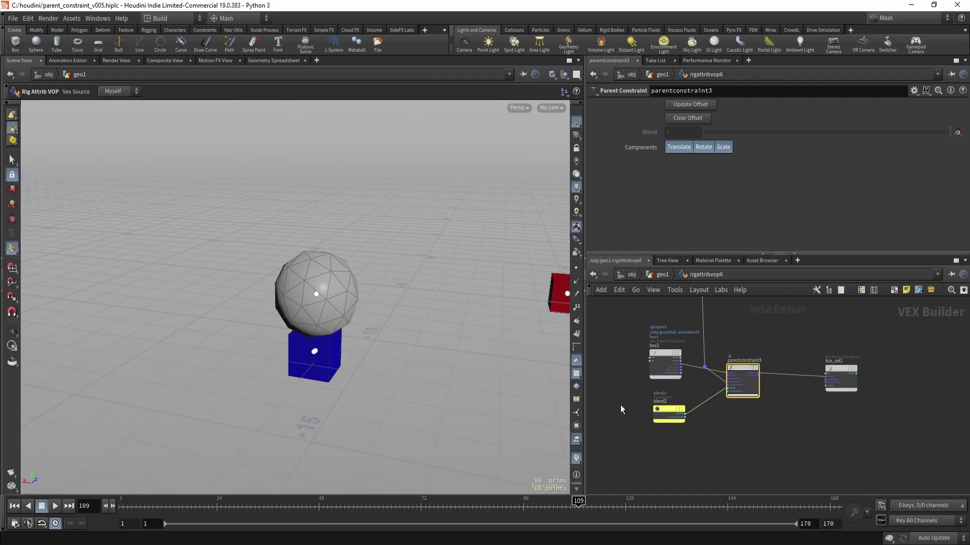
{"action": "left_click", "coordinate": [662, 276]}
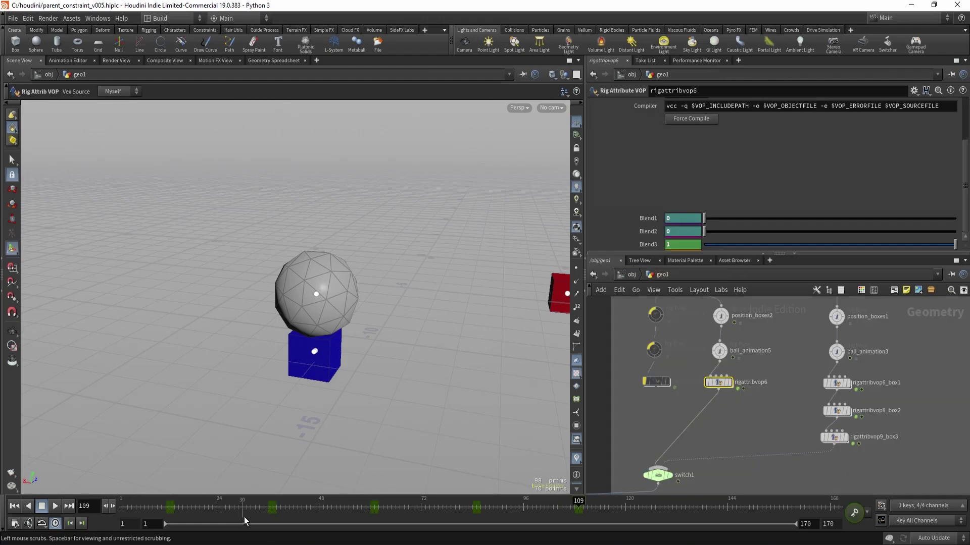
Scrub the timeline to frame 133 and check the blue box's motion with the ball from several angles.
{"action": "left_click_drag", "start_coordinate": [578, 506], "coordinate": [621, 507]}
{"action": "right_click_drag", "start_coordinate": [448, 377], "coordinate": [368, 359]}
{"action": "middle_click_drag", "start_coordinate": [368, 358], "coordinate": [278, 334]}
{"action": "middle_click_drag", "start_coordinate": [404, 366], "coordinate": [343, 354]}
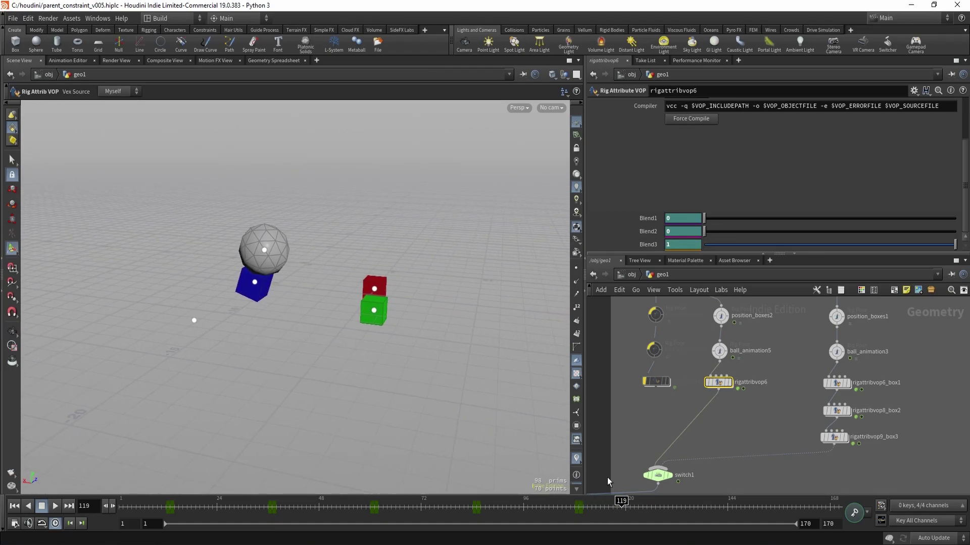
{"action": "left_click_drag", "start_coordinate": [621, 504], "coordinate": [682, 515]}
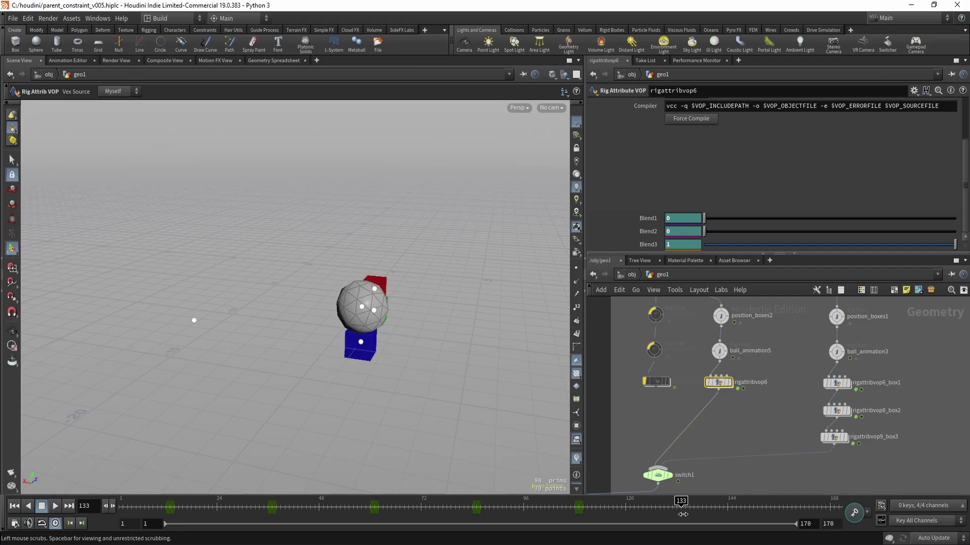
{"action": "key", "text": "space"}
{"action": "left_click_drag", "start_coordinate": [359, 353], "coordinate": [358, 331]}
{"action": "middle_click_drag", "start_coordinate": [364, 334], "coordinate": [375, 336]}
{"action": "left_click_drag", "start_coordinate": [425, 355], "coordinate": [364, 356]}
{"action": "key", "text": "Return"}
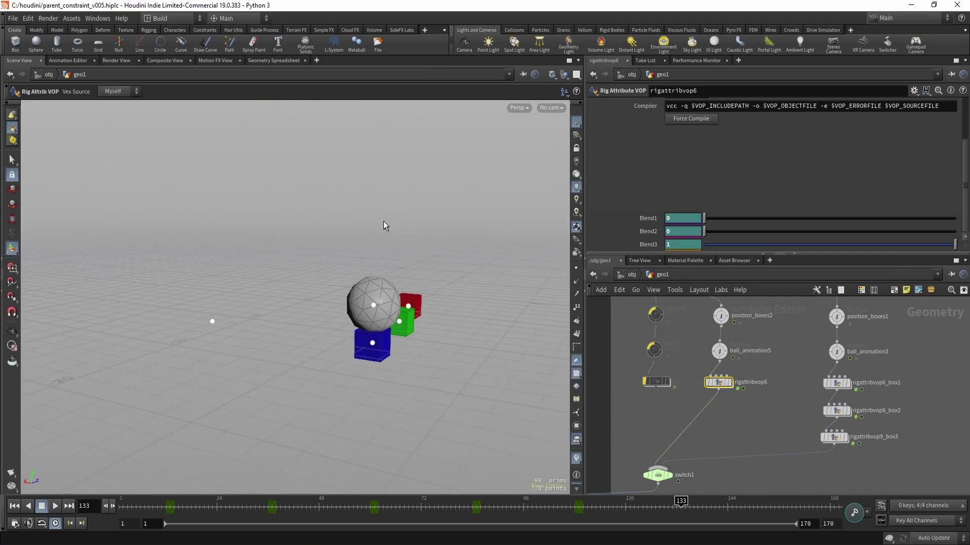
Scrub the timeline to frame 157 to check the lifted blue box, and select the ball_animation5 node.
{"action": "left_click", "coordinate": [688, 502]}
{"action": "left_click_drag", "start_coordinate": [688, 501], "coordinate": [782, 501]}
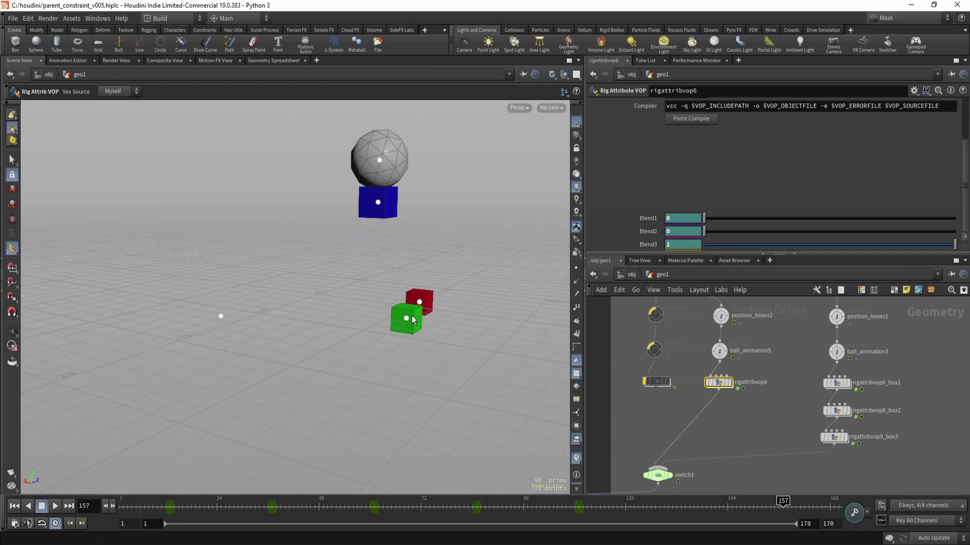
{"action": "middle_click_drag", "start_coordinate": [398, 240], "coordinate": [385, 276], "text": "alt"}
{"action": "left_click_drag", "start_coordinate": [385, 276], "coordinate": [355, 271], "text": "alt"}
{"action": "middle_click_drag", "start_coordinate": [355, 270], "coordinate": [351, 280], "text": "alt"}
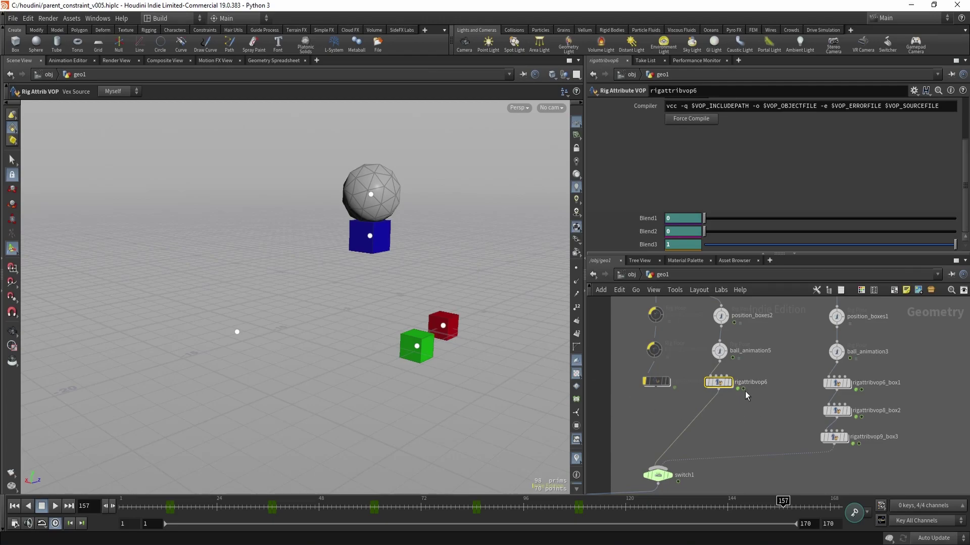
{"action": "left_click_drag", "start_coordinate": [701, 341], "coordinate": [702, 342]}
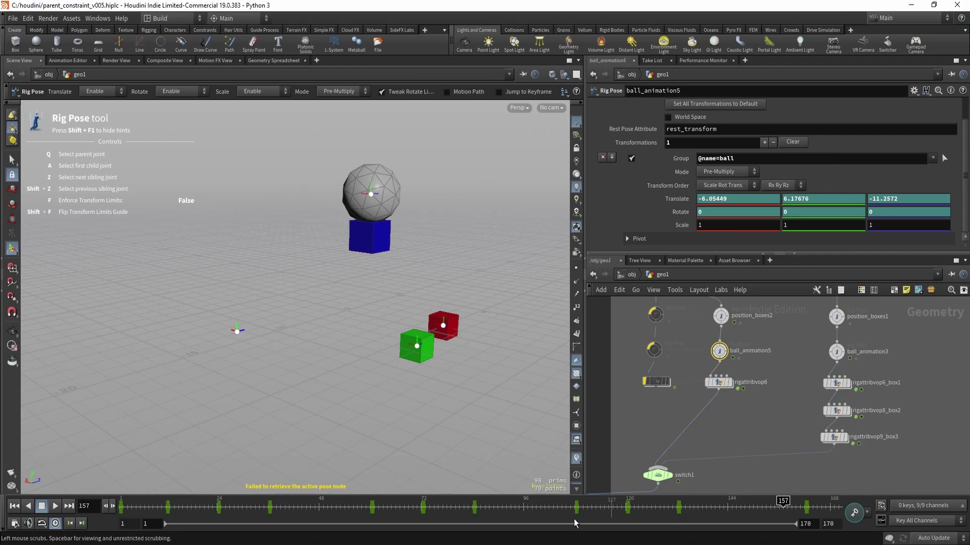
Go to frame 132 and keyframe Blend3 at 1 on the rigattribvop6 node.
{"action": "left_click", "coordinate": [70, 523]}
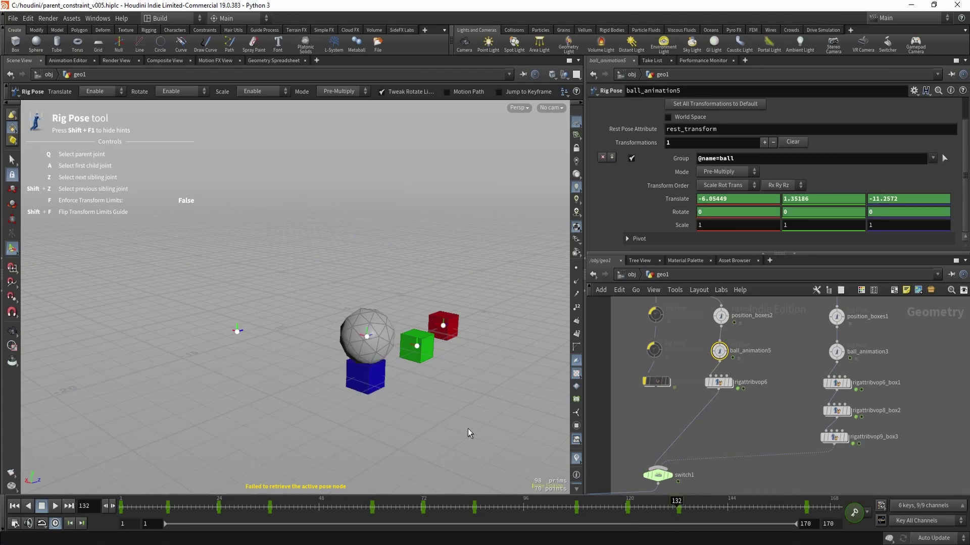
{"action": "left_click", "coordinate": [718, 382]}
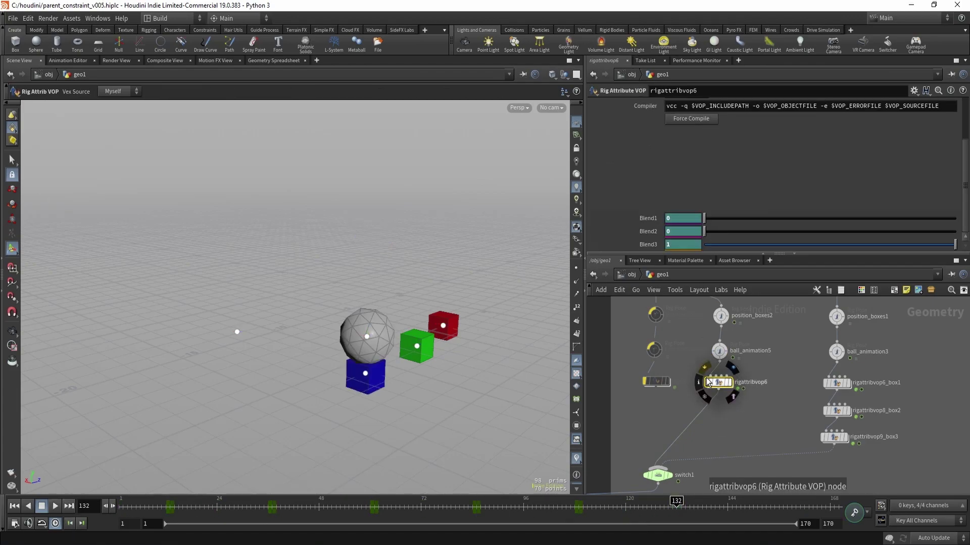
{"action": "left_click", "coordinate": [648, 246], "text": "alt"}
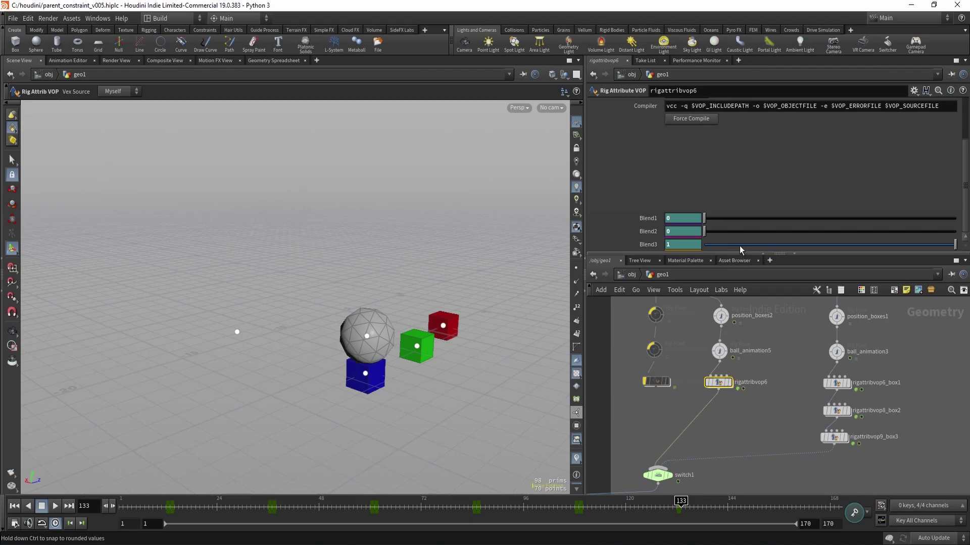
At frame 133, set Blend3 to 0 and keyframe it, and check the released blue box by scrubbing up to that frame.
{"action": "left_click_drag", "start_coordinate": [739, 246], "coordinate": [619, 242]}
{"action": "left_click", "coordinate": [645, 246], "text": "alt"}
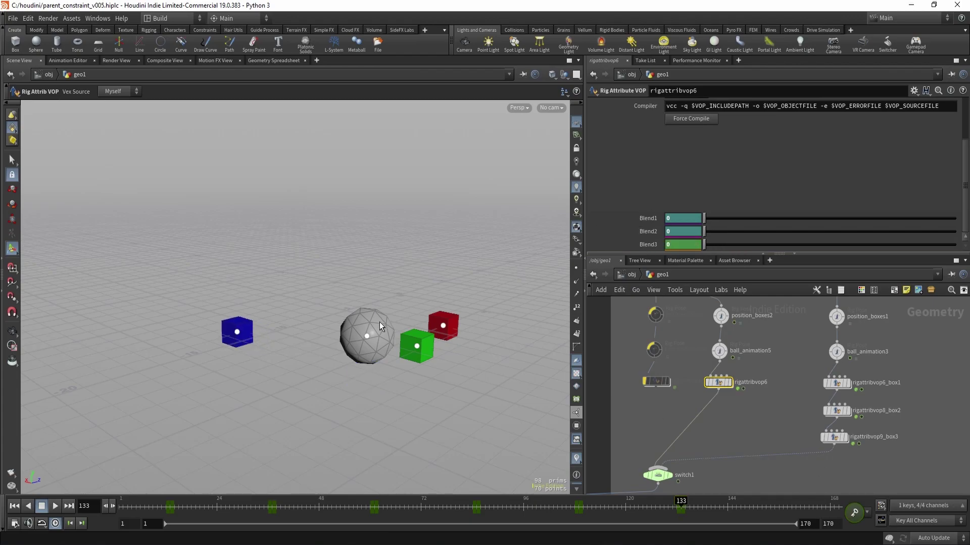
{"action": "key", "text": "Escape"}
{"action": "left_click_drag", "start_coordinate": [320, 364], "coordinate": [357, 359]}
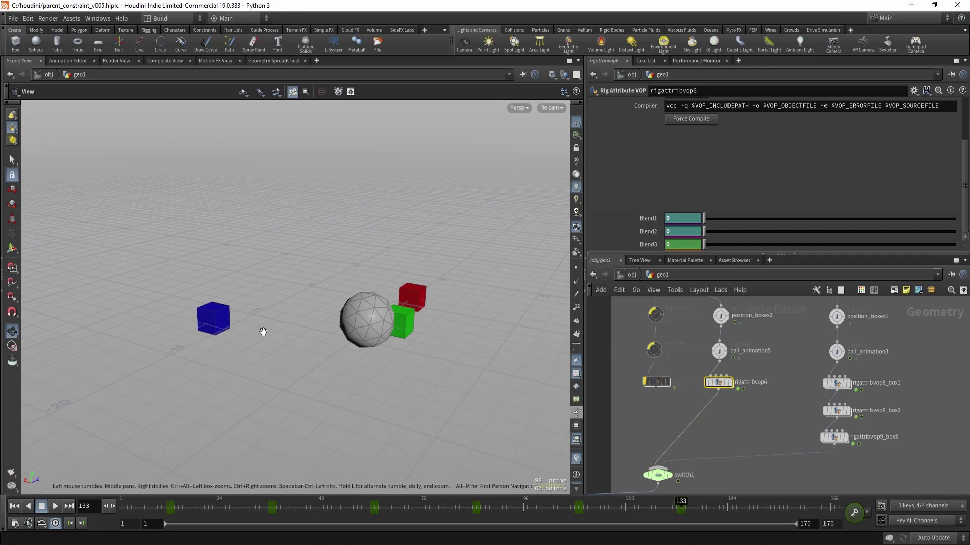
{"action": "left_click_drag", "start_coordinate": [268, 336], "coordinate": [319, 301]}
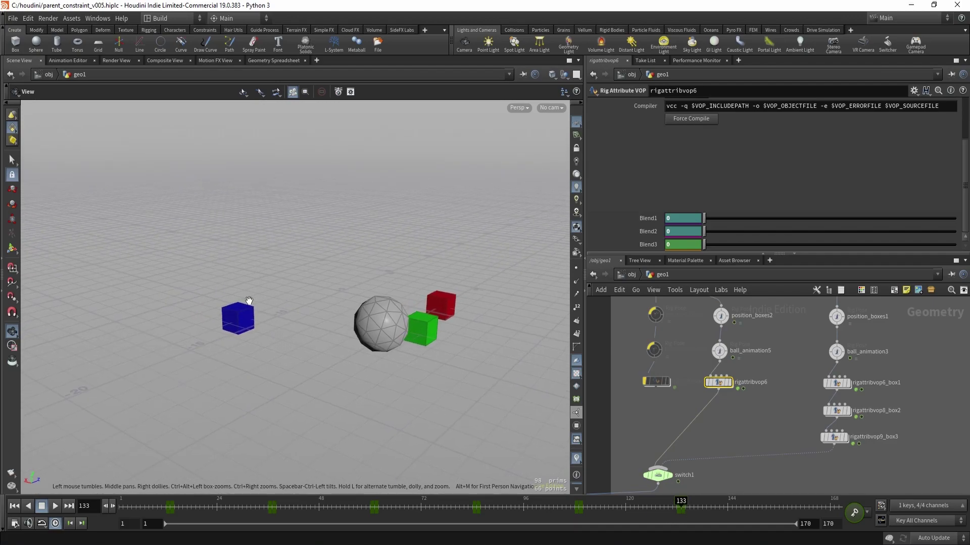
{"action": "left_click_drag", "start_coordinate": [581, 507], "coordinate": [680, 508]}
Select the position_boxes2 node and keyframe box3's Translate values at frame 132.
{"action": "scroll", "coordinate": [742, 436], "scroll_direction": "up", "scroll_amount": 3}
{"action": "left_click_drag", "start_coordinate": [662, 338], "coordinate": [748, 378]}
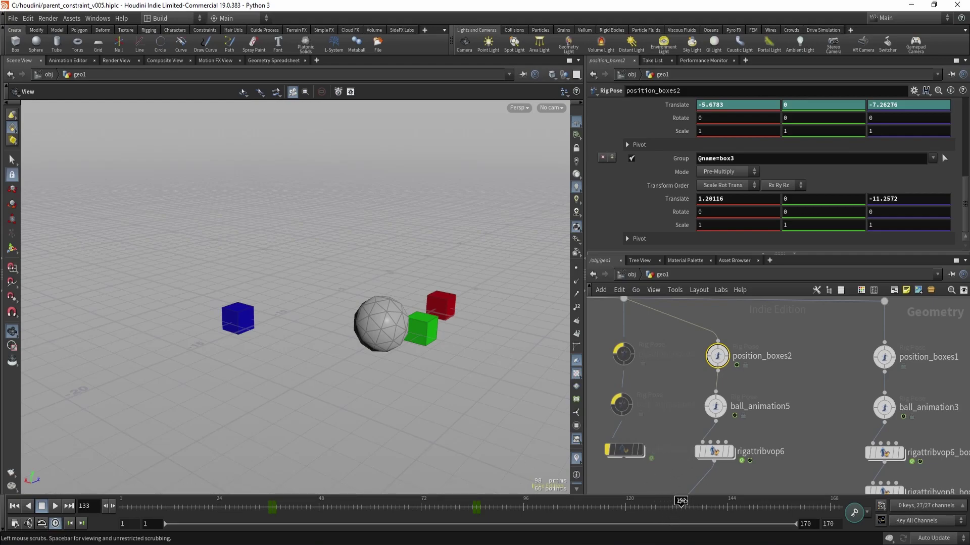
{"action": "left_click_drag", "start_coordinate": [680, 501], "coordinate": [676, 501]}
{"action": "left_click_drag", "start_coordinate": [383, 337], "coordinate": [380, 343]}
{"action": "middle_click_drag", "start_coordinate": [380, 344], "coordinate": [381, 331]}
{"action": "left_click", "coordinate": [687, 201], "text": "alt"}
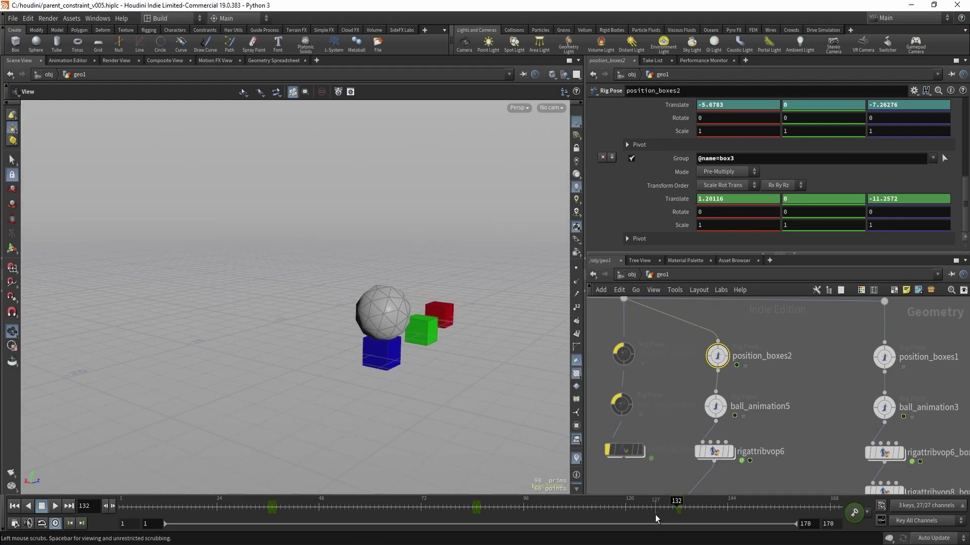
At frame 133, move box3 along X to -6.15245 so it sits under the ball, and keyframe its Translate values.
{"action": "key", "text": "Right"}
{"action": "key", "text": "Return"}
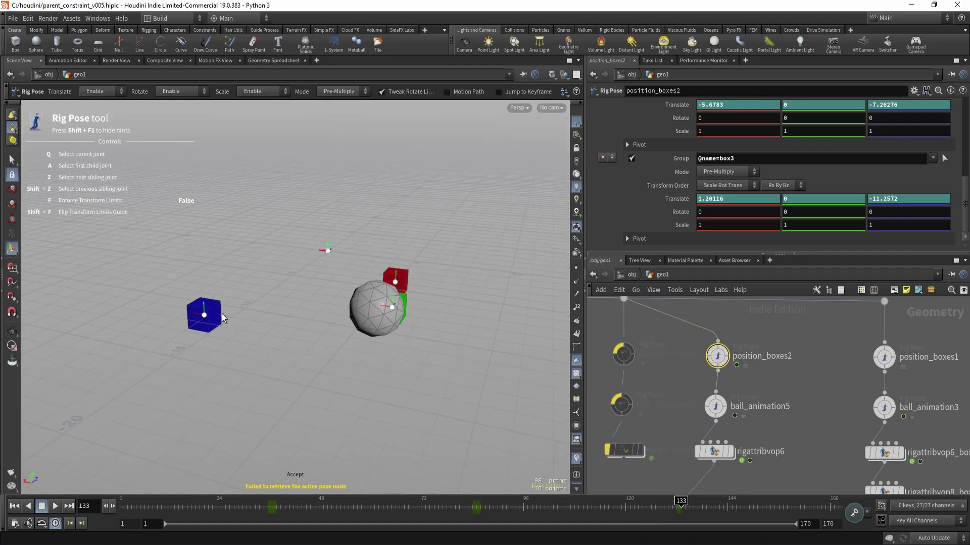
{"action": "left_click", "coordinate": [206, 315]}
{"action": "left_click_drag", "start_coordinate": [188, 313], "coordinate": [364, 318]}
{"action": "key", "text": "Escape"}
{"action": "right_click_drag", "start_coordinate": [364, 319], "coordinate": [419, 346]}
{"action": "left_click_drag", "start_coordinate": [420, 347], "coordinate": [435, 374]}
{"action": "key", "text": "Escape"}
{"action": "left_click", "coordinate": [674, 213], "text": "alt"}
Scrub between frames 132 and 133 and examine up close how well the blue box's position matches under the ball.
{"action": "right_click_drag", "start_coordinate": [424, 323], "coordinate": [363, 349]}
{"action": "left_click_drag", "start_coordinate": [364, 348], "coordinate": [348, 340]}
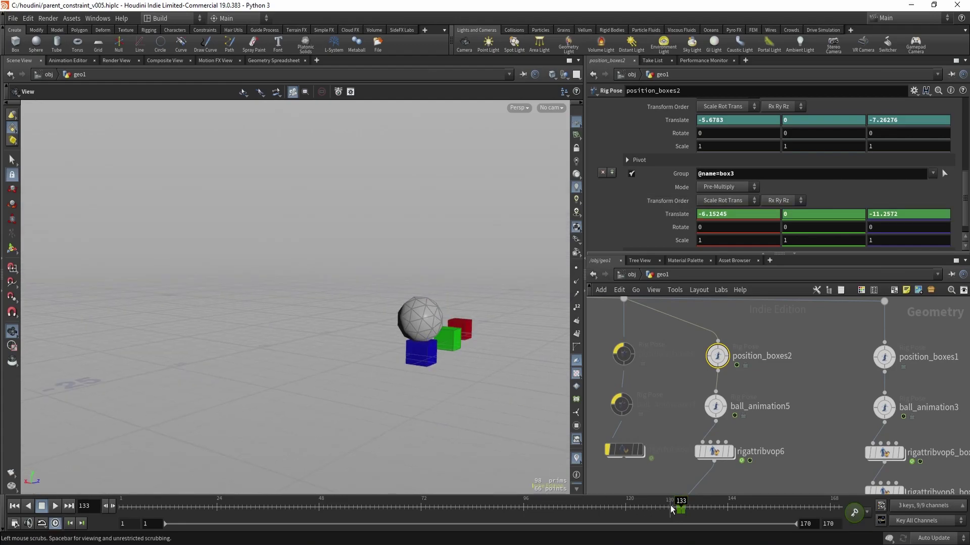
{"action": "mouse_move", "coordinate": [675, 506]}
{"action": "left_mouse_down"}
{"action": "mouse_move", "coordinate": [627, 506]}
{"action": "mouse_move", "coordinate": [804, 510]}
{"action": "mouse_move", "coordinate": [550, 515]}
{"action": "mouse_move", "coordinate": [703, 518]}
{"action": "mouse_move", "coordinate": [680, 517]}
{"action": "left_mouse_up"}
{"action": "right_click_drag", "start_coordinate": [404, 363], "coordinate": [418, 346]}
{"action": "scroll", "coordinate": [404, 348], "scroll_direction": "up", "scroll_amount": 5}
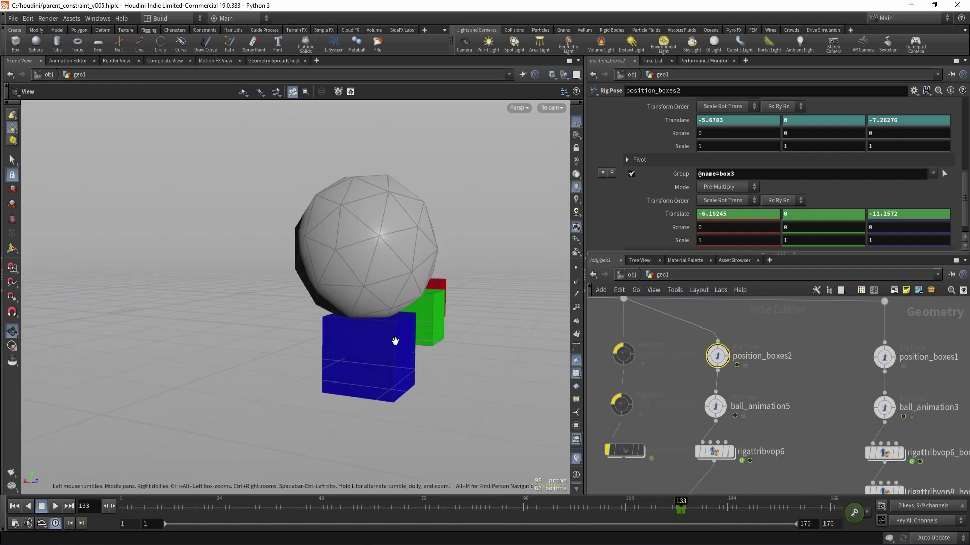
{"action": "scroll", "coordinate": [383, 346], "scroll_direction": "up", "scroll_amount": 3}
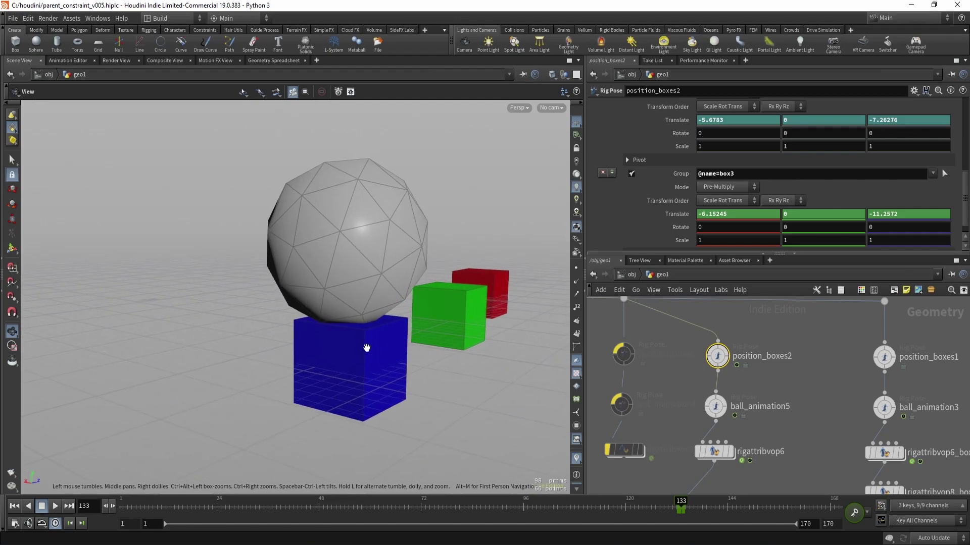
{"action": "left_click", "coordinate": [676, 502]}
{"action": "mouse_move", "coordinate": [676, 502]}
{"action": "left_mouse_down"}
{"action": "mouse_move", "coordinate": [665, 502]}
{"action": "mouse_move", "coordinate": [690, 503]}
{"action": "mouse_move", "coordinate": [664, 503]}
{"action": "mouse_move", "coordinate": [681, 507]}
{"action": "left_mouse_up"}
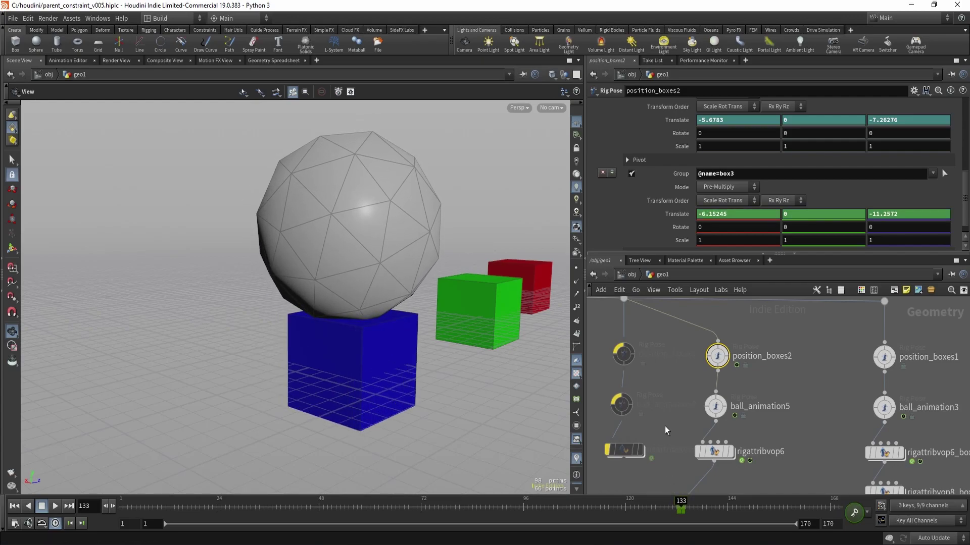
{"action": "middle_click_drag", "start_coordinate": [670, 417], "coordinate": [667, 403]}
{"action": "scroll", "coordinate": [657, 396], "scroll_direction": "down", "scroll_amount": 3}
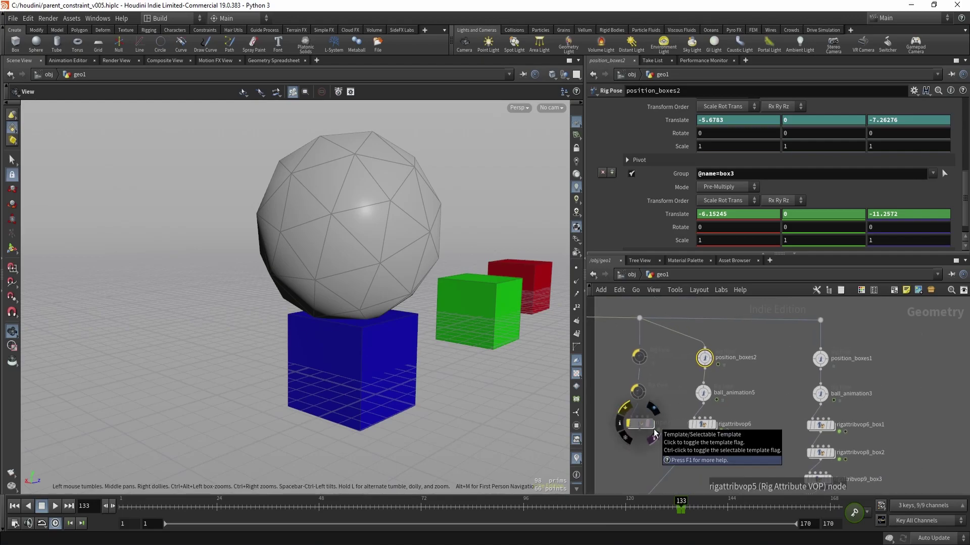
{"action": "scroll", "coordinate": [372, 303], "scroll_direction": "down", "scroll_amount": 10}
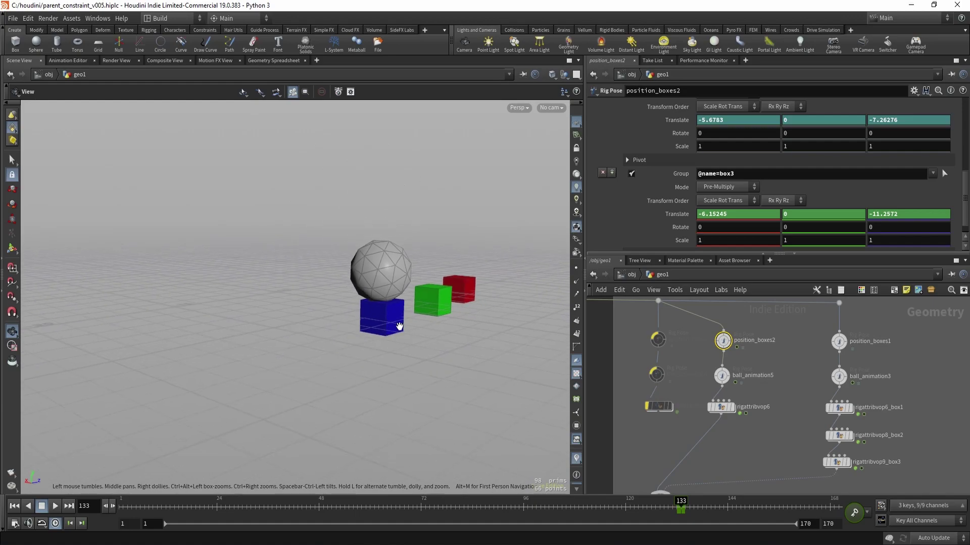
{"action": "left_click_drag", "start_coordinate": [370, 326], "coordinate": [376, 333]}
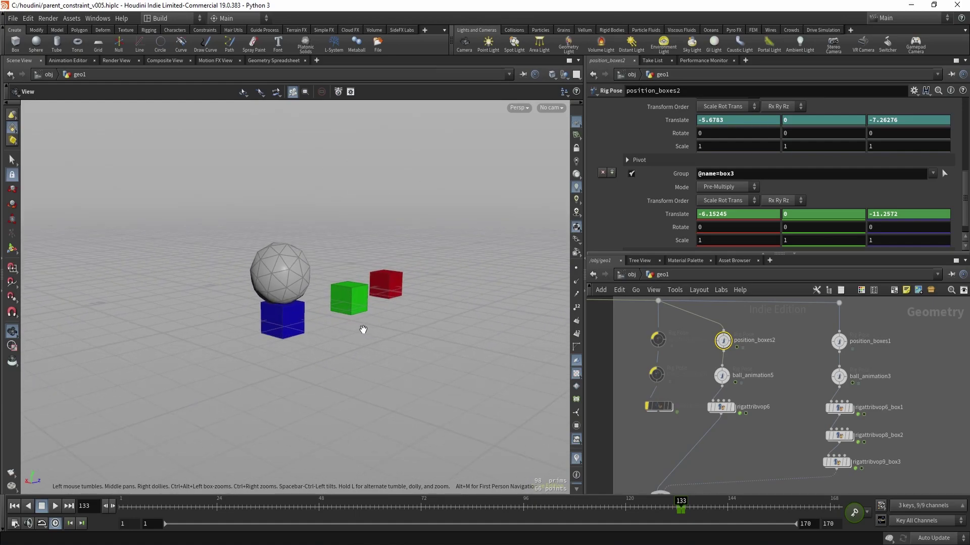
Split the scene view pane and make its lower part a small Geometry Spreadsheet showing detail attributes.
{"action": "key", "text": "alt+bracketright"}
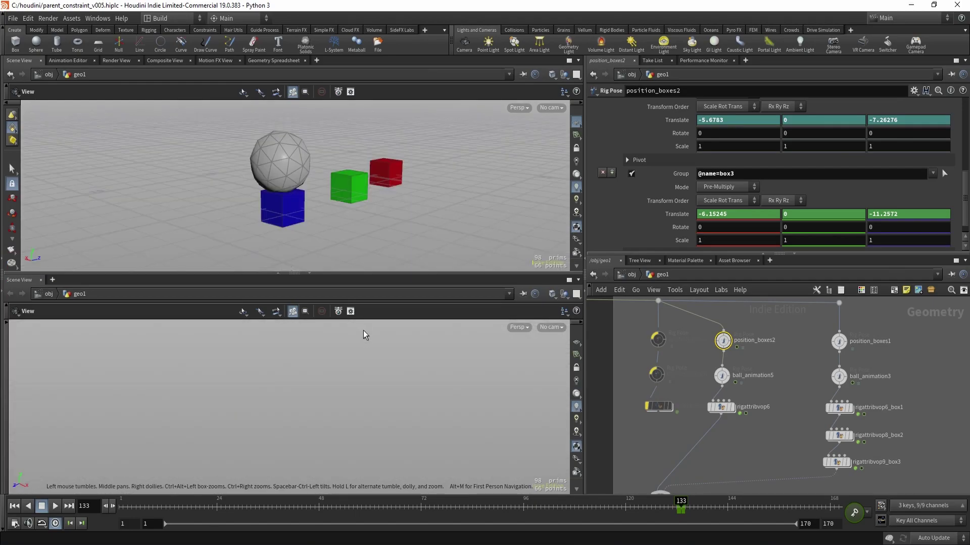
{"action": "right_click", "coordinate": [21, 283]}
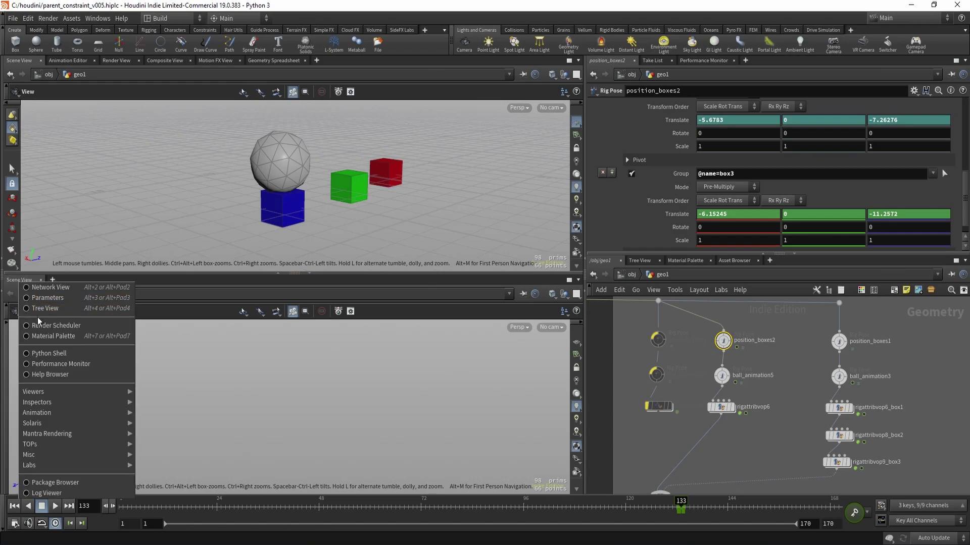
{"action": "left_click", "coordinate": [254, 381]}
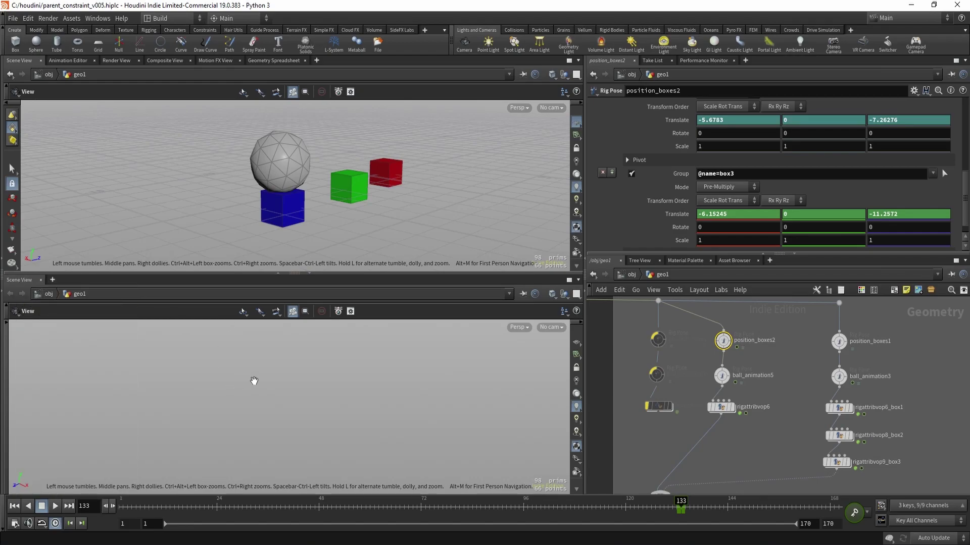
{"action": "key", "text": "alt+8"}
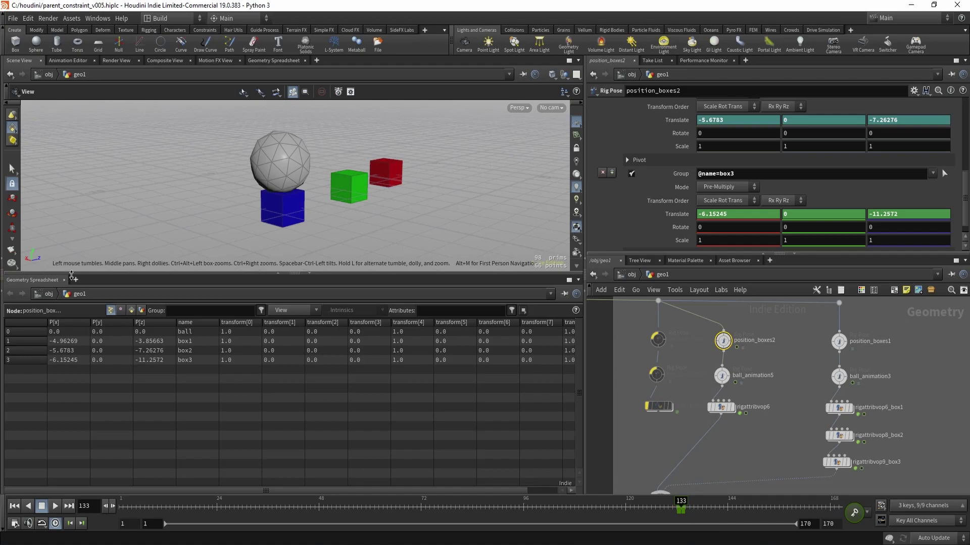
{"action": "left_click_drag", "start_coordinate": [156, 275], "coordinate": [152, 310]}
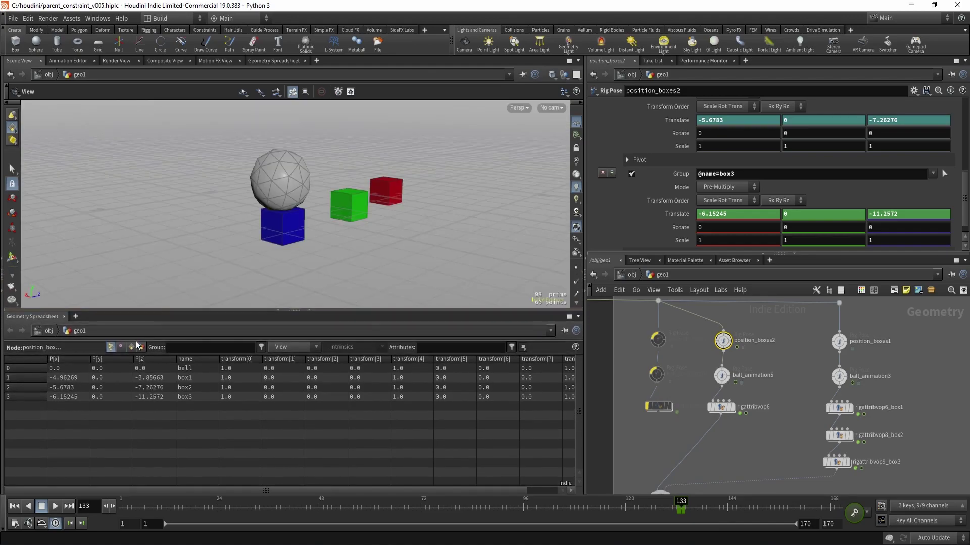
{"action": "left_click", "coordinate": [141, 347]}
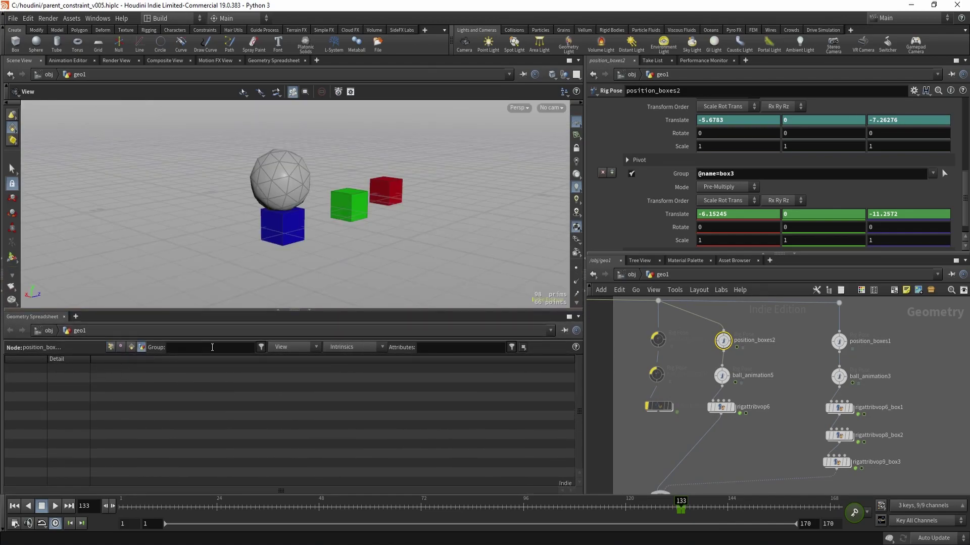
{"action": "left_click_drag", "start_coordinate": [217, 310], "coordinate": [209, 389]}
Enter rigattribvop6, cut the wire into the bypassed extractxform1 and bind1 pair, and move both nodes near parentconstraint3.
{"action": "double_click", "coordinate": [721, 407]}
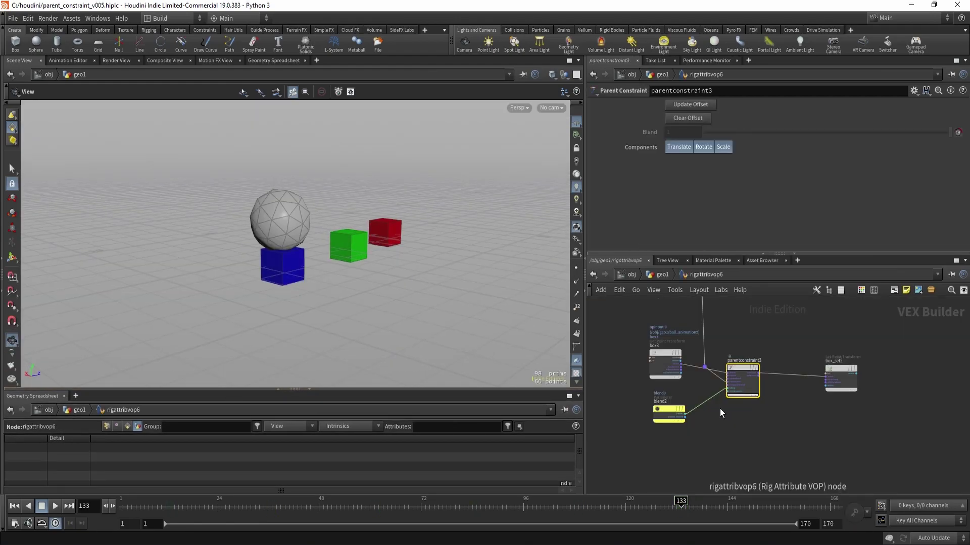
{"action": "scroll", "coordinate": [764, 420], "scroll_direction": "down", "scroll_amount": 3}
{"action": "middle_click_drag", "start_coordinate": [803, 321], "coordinate": [780, 390]}
{"action": "scroll", "coordinate": [780, 390], "scroll_direction": "up", "scroll_amount": 5}
{"action": "key", "text": "y"}
{"action": "left_click_drag", "start_coordinate": [669, 384], "coordinate": [710, 396]}
{"action": "scroll", "coordinate": [714, 393], "scroll_direction": "down", "scroll_amount": 3}
{"action": "left_click_drag", "start_coordinate": [791, 357], "coordinate": [706, 393]}
{"action": "scroll", "coordinate": [737, 391], "scroll_direction": "down", "scroll_amount": 4}
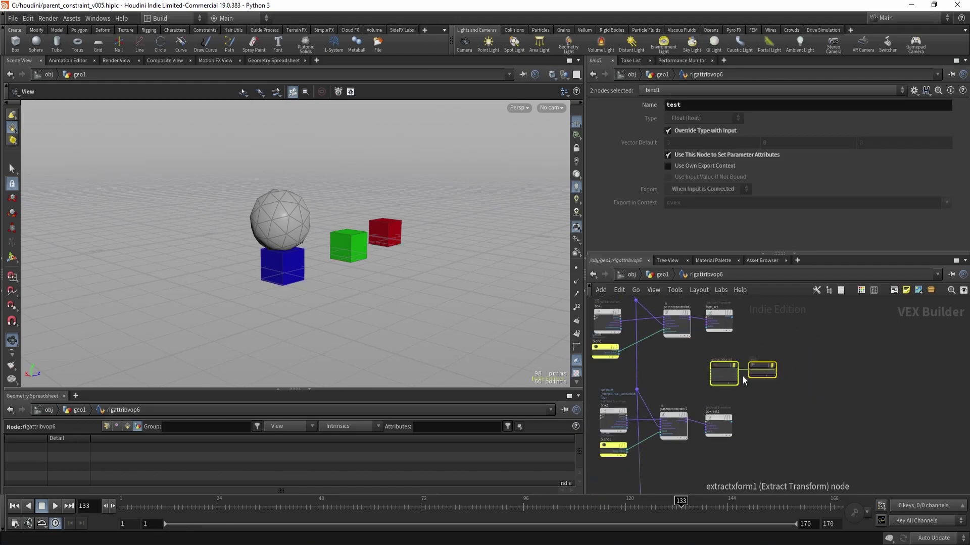
{"action": "middle_click_drag", "start_coordinate": [755, 406], "coordinate": [766, 347]}
{"action": "left_click_drag", "start_coordinate": [754, 322], "coordinate": [755, 404]}
Connect parentconstraint3's outxform output to the xform input of extractxform1.
{"action": "scroll", "coordinate": [737, 414], "scroll_direction": "up", "scroll_amount": 5}
{"action": "left_click", "coordinate": [728, 415]}
{"action": "middle_click_drag", "start_coordinate": [716, 408], "coordinate": [733, 399]}
{"action": "scroll", "coordinate": [705, 393], "scroll_direction": "up", "scroll_amount": 1}
{"action": "scroll", "coordinate": [689, 426], "scroll_direction": "up", "scroll_amount": 2}
{"action": "left_click", "coordinate": [682, 422]}
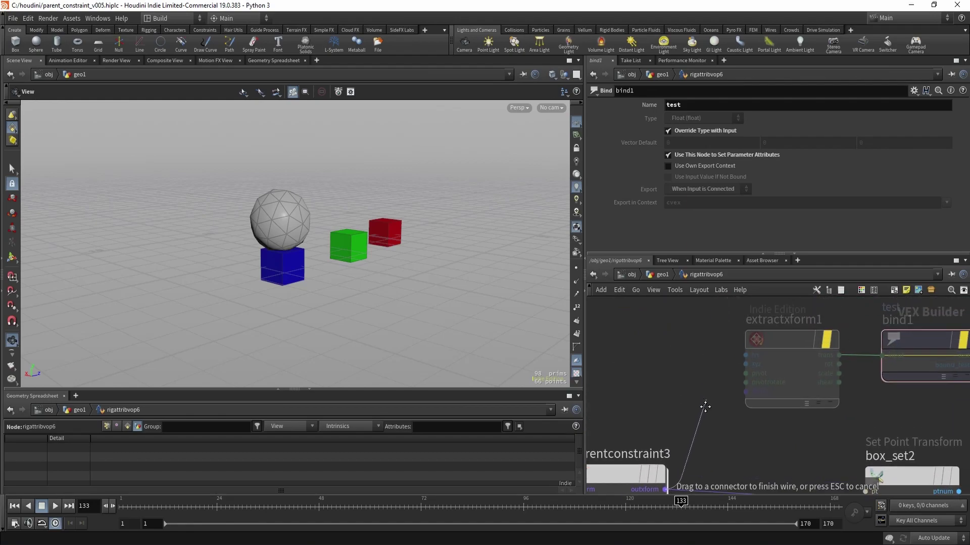
{"action": "left_click", "coordinate": [739, 407]}
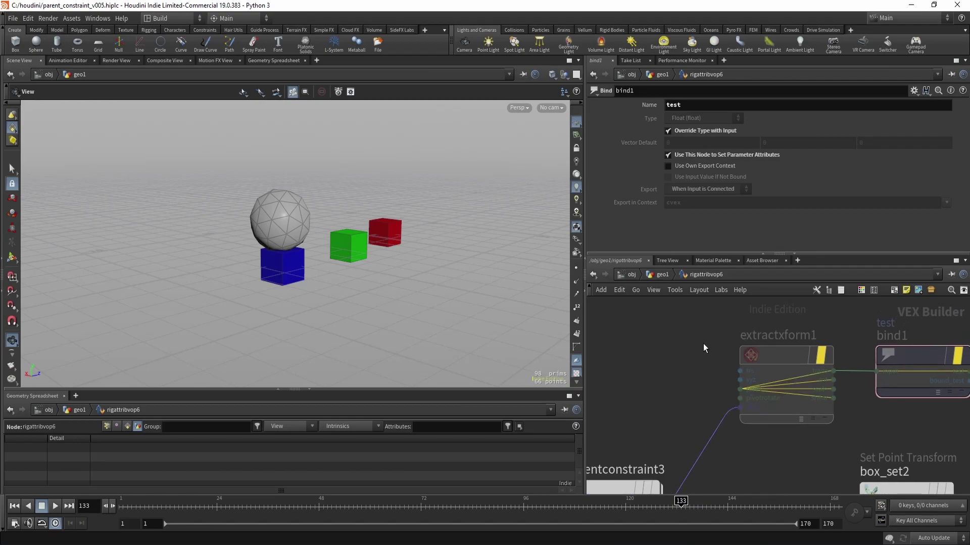
Select the extractxform1 and bind1 nodes and turn off their bypass.
{"action": "left_click_drag", "start_coordinate": [703, 340], "coordinate": [967, 398]}
{"action": "key", "text": "b"}
{"action": "middle_click_drag", "start_coordinate": [677, 365], "coordinate": [628, 356]}
{"action": "scroll", "coordinate": [625, 349], "scroll_direction": "down", "scroll_amount": 1}
{"action": "scroll", "coordinate": [628, 356], "scroll_direction": "up", "scroll_amount": 2}
{"action": "middle_click_drag", "start_coordinate": [675, 384], "coordinate": [649, 416]}
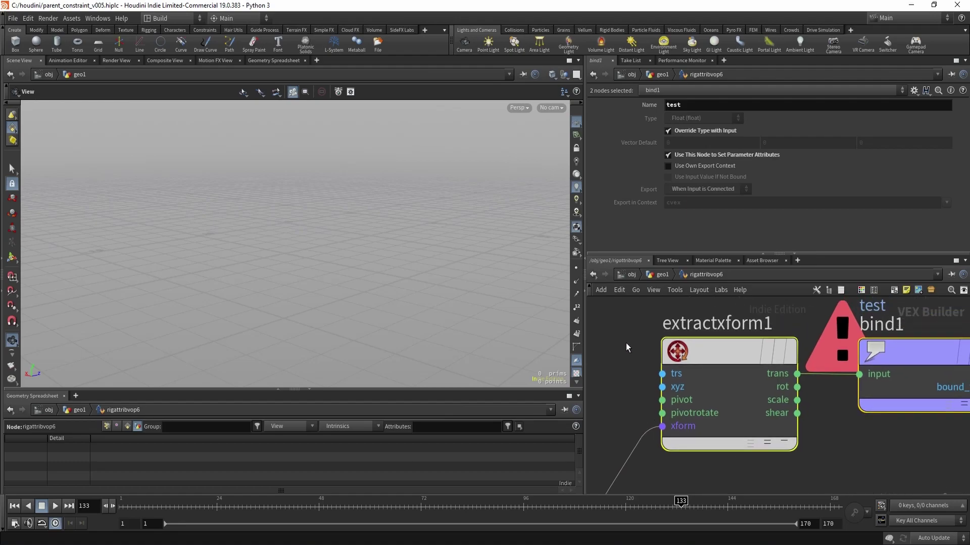
Check the parameters of extractxform1 and the test attribute settings of bind1, and move the timeline to frame 135.
{"action": "left_click", "coordinate": [714, 385]}
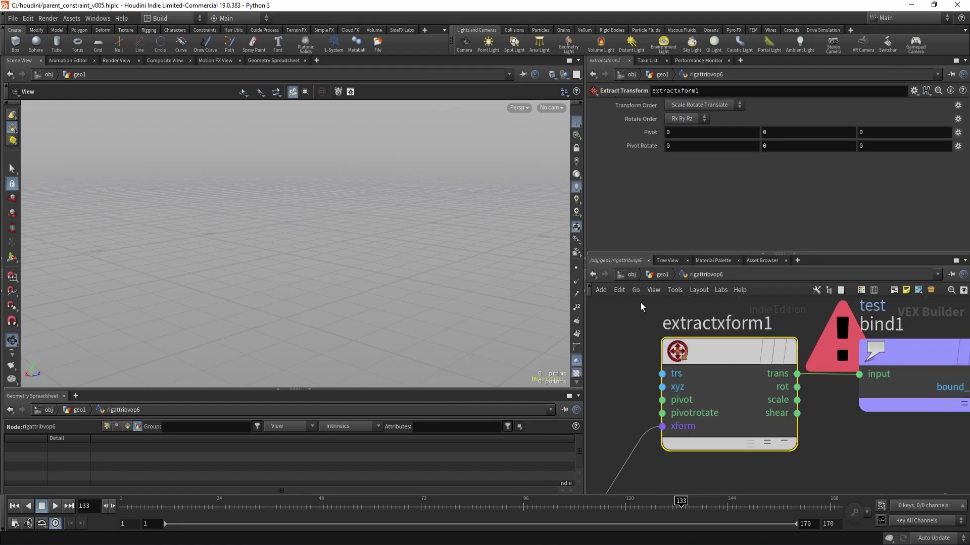
{"action": "middle_click_drag", "start_coordinate": [868, 446], "coordinate": [764, 447]}
{"action": "left_click", "coordinate": [791, 371]}
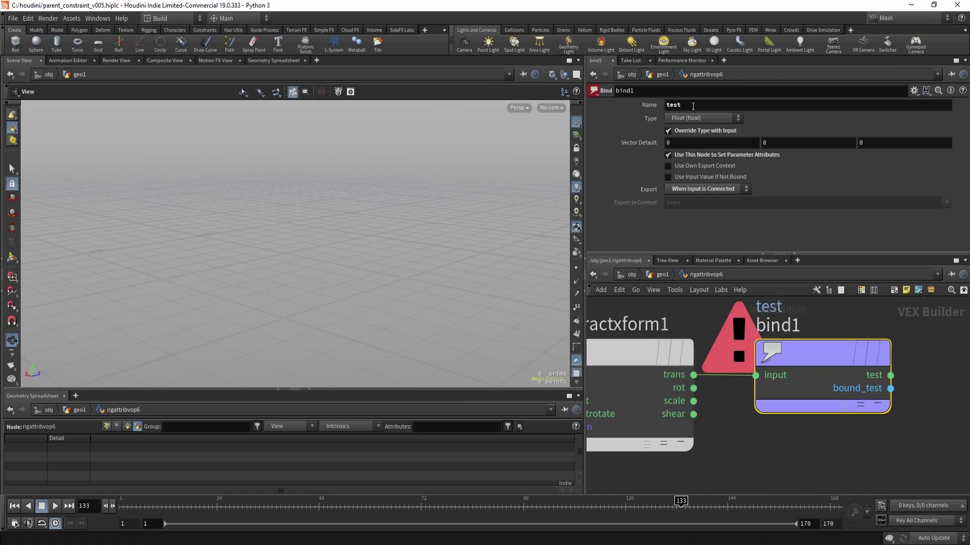
{"action": "left_click", "coordinate": [665, 508]}
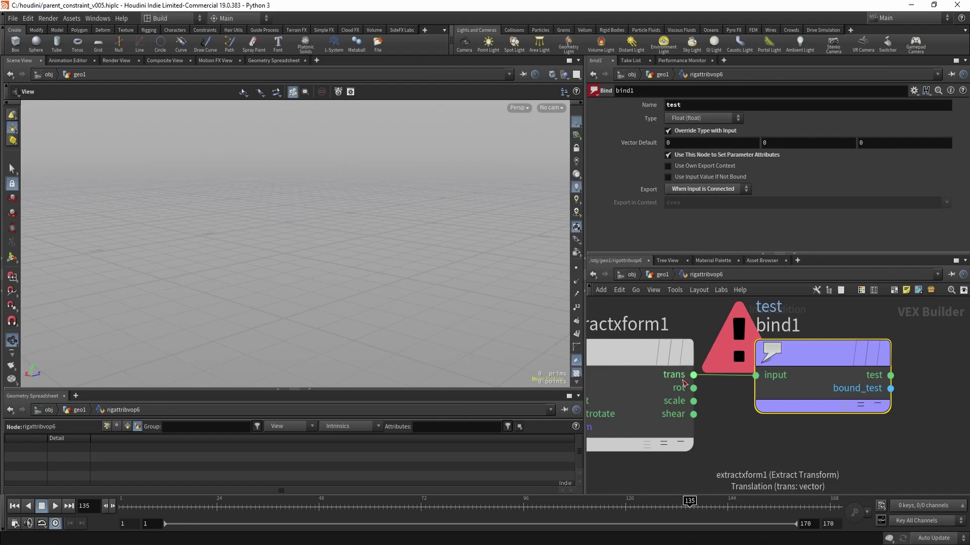
{"action": "scroll", "coordinate": [695, 384], "scroll_direction": "down", "scroll_amount": 8}
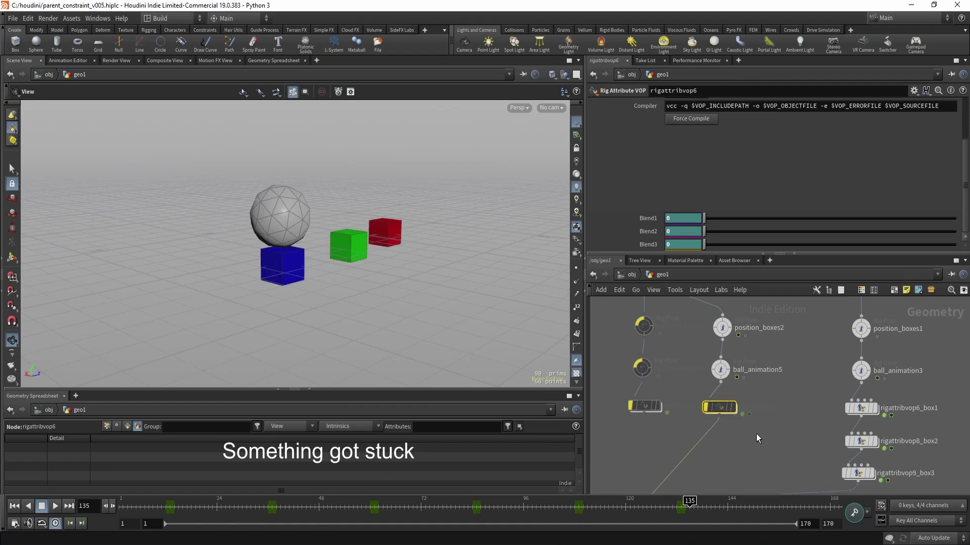
Go to frame 125, review the exported test values and the node wiring inside rigattribvop6, and return to geo1.
{"action": "left_click", "coordinate": [648, 507]}
{"action": "double_click", "coordinate": [719, 407]}
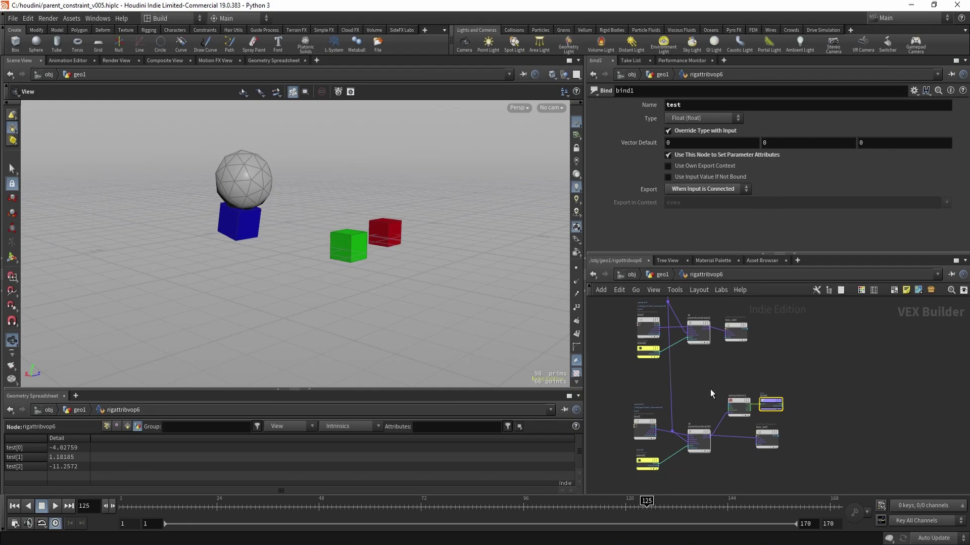
{"action": "middle_click_drag", "start_coordinate": [704, 396], "coordinate": [710, 381]}
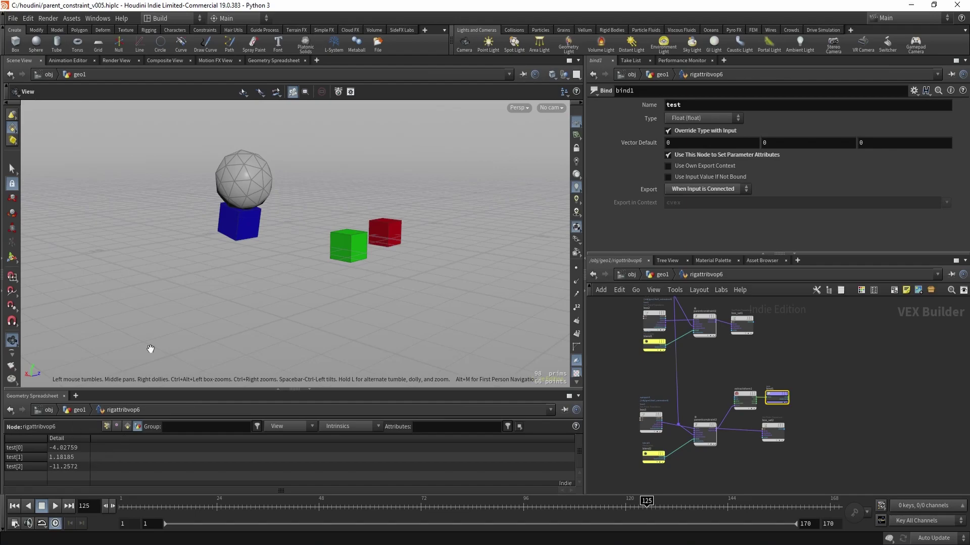
{"action": "right_click_drag", "start_coordinate": [283, 263], "coordinate": [319, 277]}
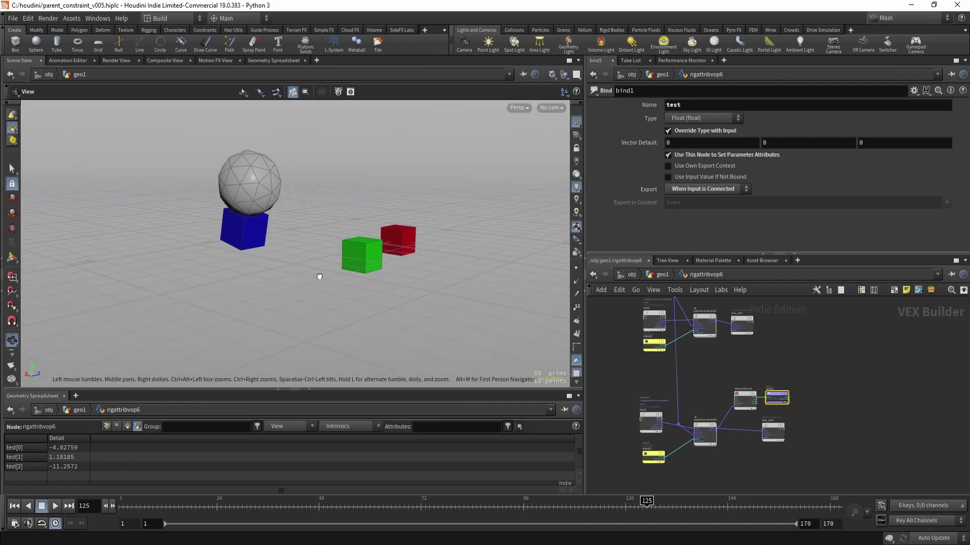
{"action": "left_click", "coordinate": [662, 275]}
{"action": "left_click", "coordinate": [747, 467]}
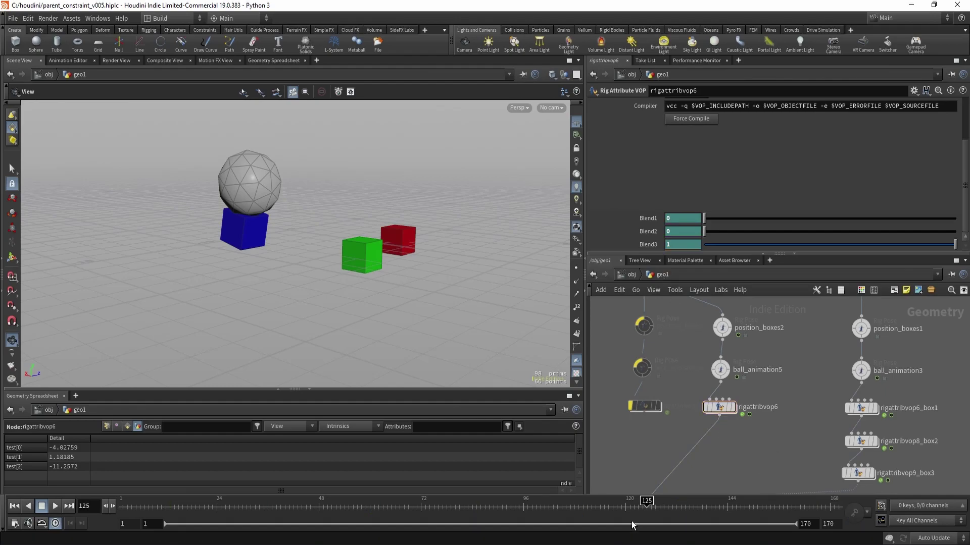
Go to frame 132 and copy the exported test[0] value of rigattribvop6 from the Geometry Spreadsheet.
{"action": "left_click", "coordinate": [634, 505]}
{"action": "left_click_drag", "start_coordinate": [638, 505], "coordinate": [676, 509]}
{"action": "left_click_drag", "start_coordinate": [383, 202], "coordinate": [424, 336]}
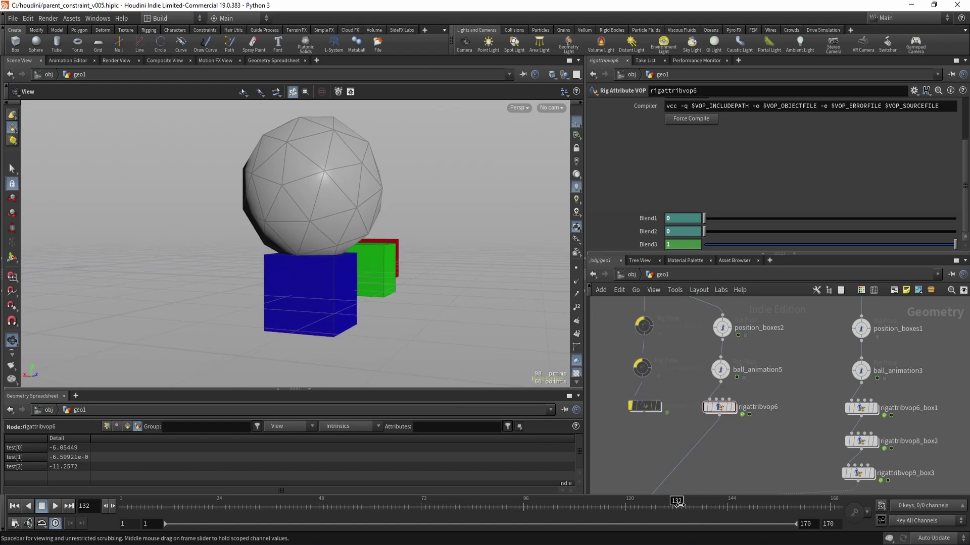
{"action": "left_click_drag", "start_coordinate": [678, 504], "coordinate": [676, 504]}
{"action": "double_click", "coordinate": [76, 448]}
{"action": "key", "text": "ctrl+c"}
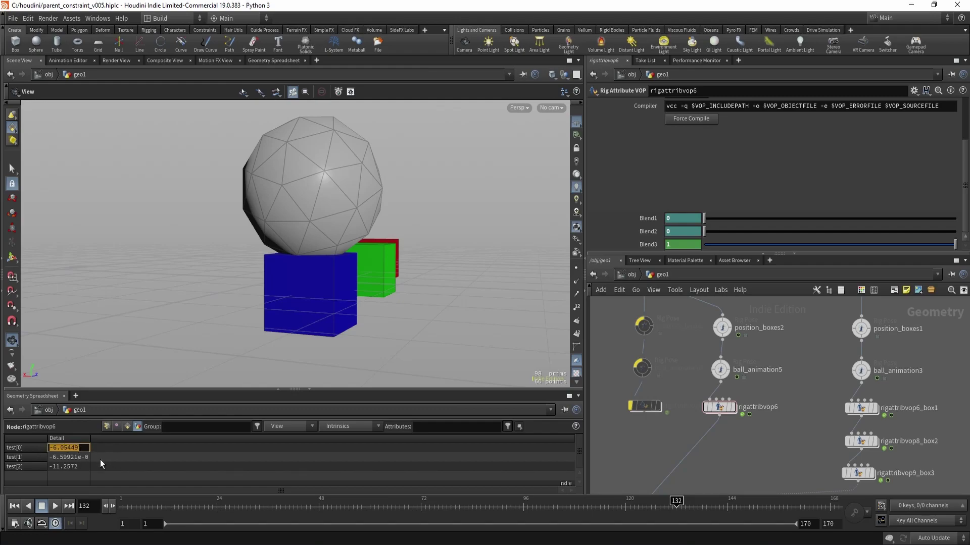
At frame 133, paste the copied value -6.05449 into box3's X translate in position_boxes2.
{"action": "middle_click_drag", "start_coordinate": [790, 394], "coordinate": [795, 420]}
{"action": "left_click_drag", "start_coordinate": [791, 411], "coordinate": [714, 388]}
{"action": "left_click", "coordinate": [697, 352]}
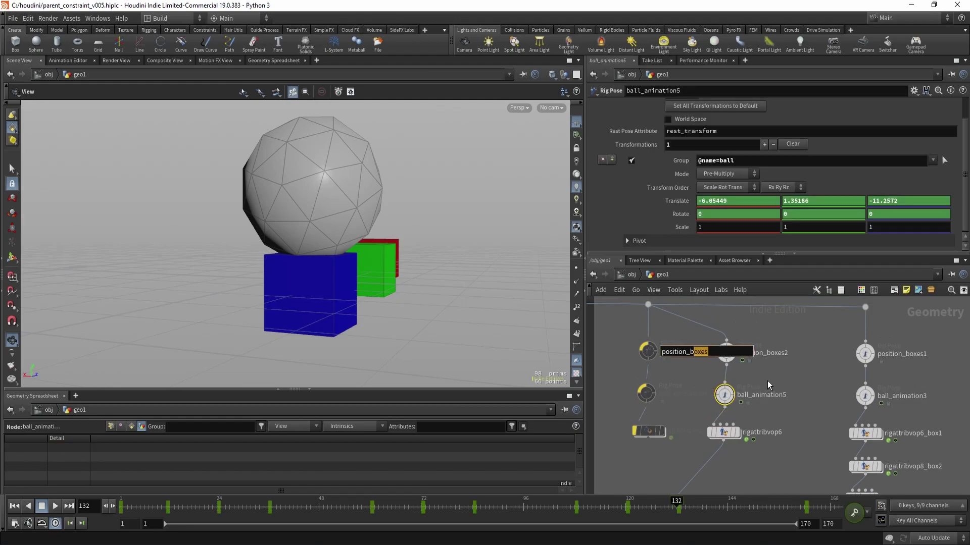
{"action": "key", "text": "Escape"}
{"action": "left_click", "coordinate": [725, 352]}
{"action": "scroll", "coordinate": [653, 201], "scroll_direction": "down", "scroll_amount": 1}
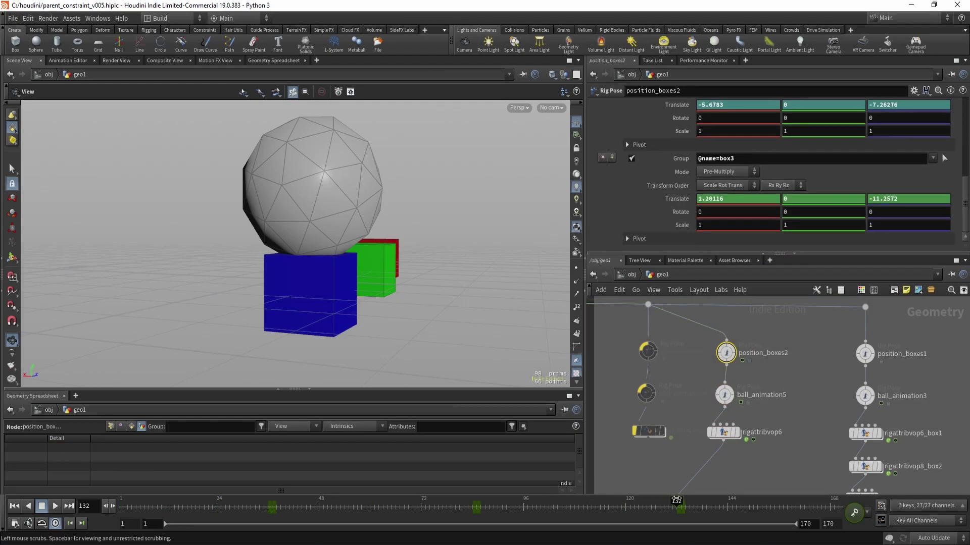
{"action": "left_click_drag", "start_coordinate": [676, 501], "coordinate": [681, 501]}
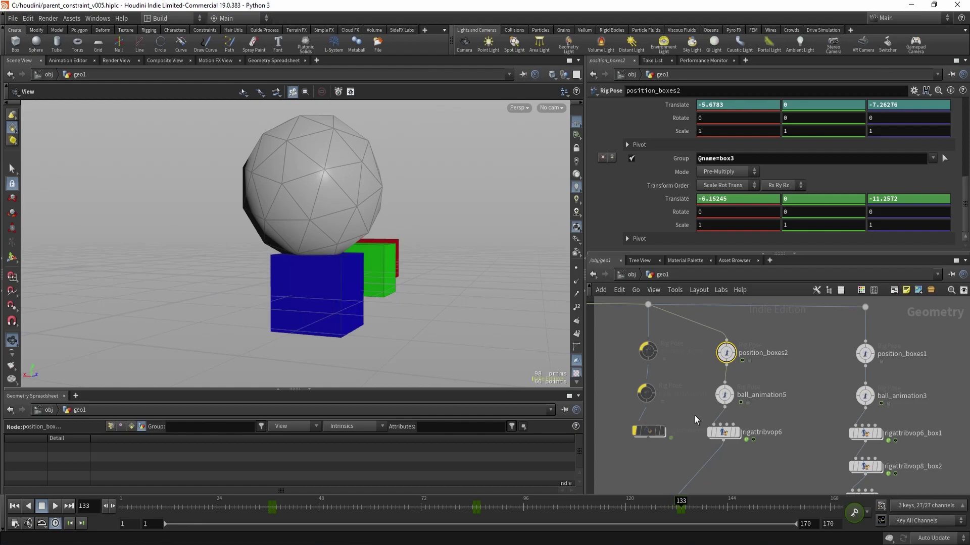
{"action": "left_click", "coordinate": [747, 201]}
{"action": "key", "text": "ctrl+a"}
{"action": "key", "text": "ctrl+v"}
{"action": "key", "text": "Return"}
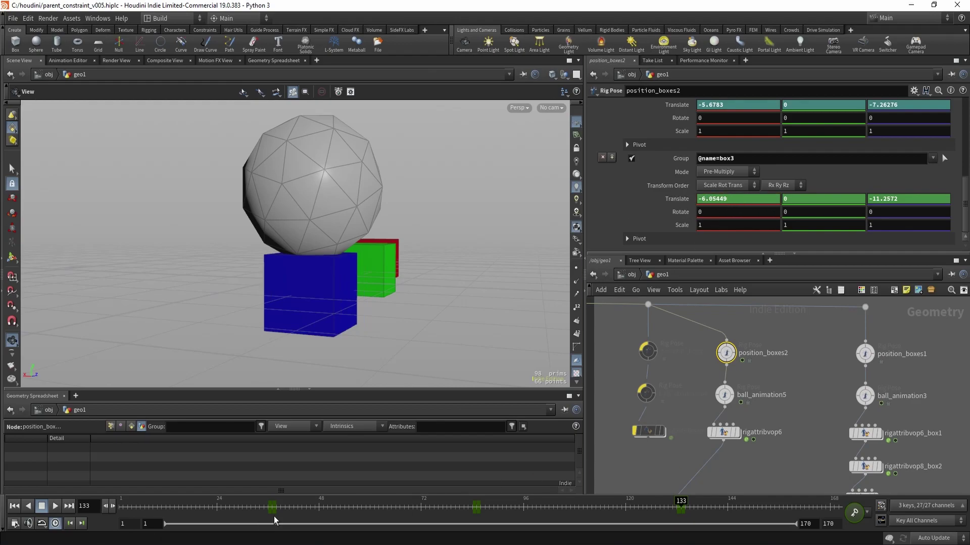
Return to frame 132, pin the Geometry Spreadsheet to rigattribvop6, and select the ball_animation5 node.
{"action": "left_click_drag", "start_coordinate": [323, 313], "coordinate": [343, 282]}
{"action": "left_click", "coordinate": [677, 502]}
{"action": "mouse_move", "coordinate": [678, 503]}
{"action": "left_mouse_down"}
{"action": "mouse_move", "coordinate": [647, 503]}
{"action": "mouse_move", "coordinate": [677, 506]}
{"action": "left_mouse_up"}
{"action": "left_click", "coordinate": [716, 433]}
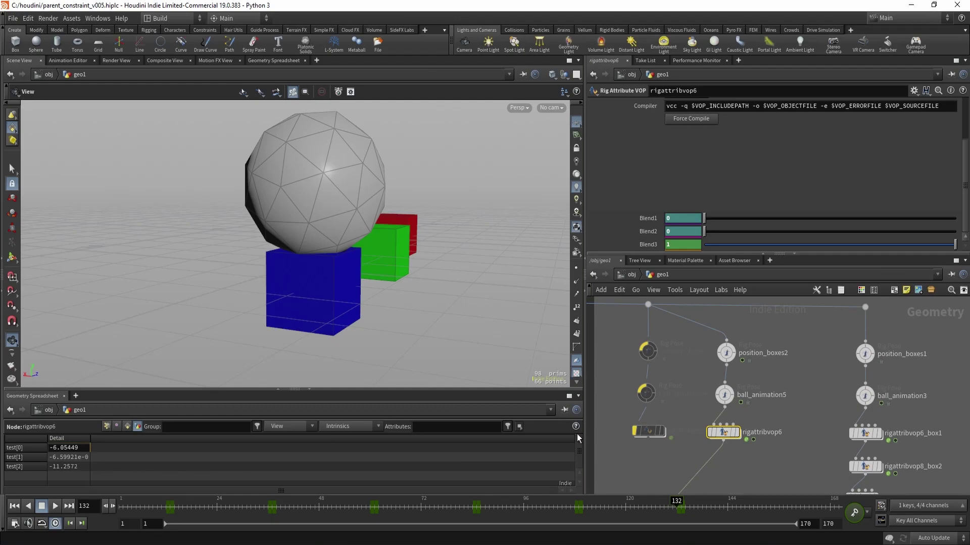
{"action": "left_click", "coordinate": [566, 412]}
{"action": "left_click_drag", "start_coordinate": [699, 377], "coordinate": [720, 399]}
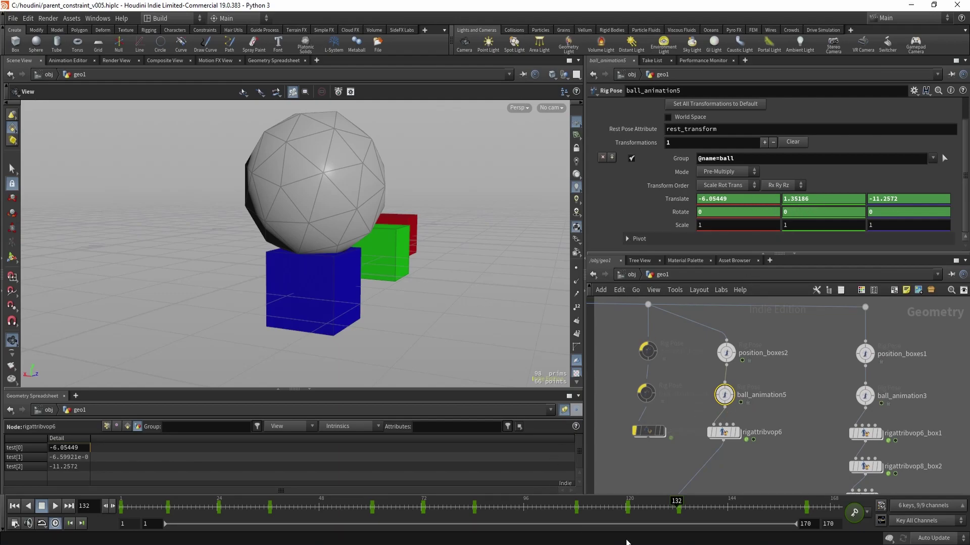
Step between frames 133 and 134 and scrub onward, comparing box3's position with the exported test values.
{"action": "left_click", "coordinate": [681, 501]}
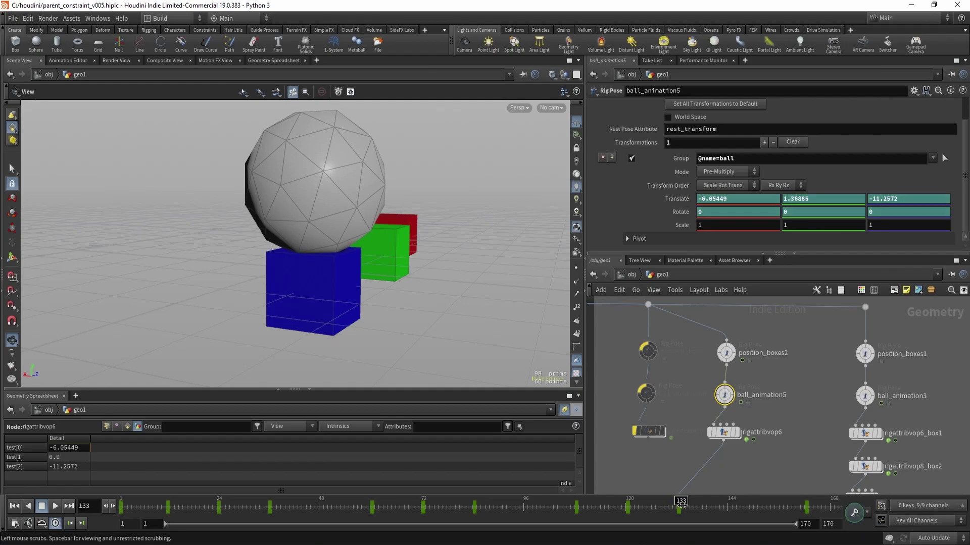
{"action": "left_click", "coordinate": [684, 502]}
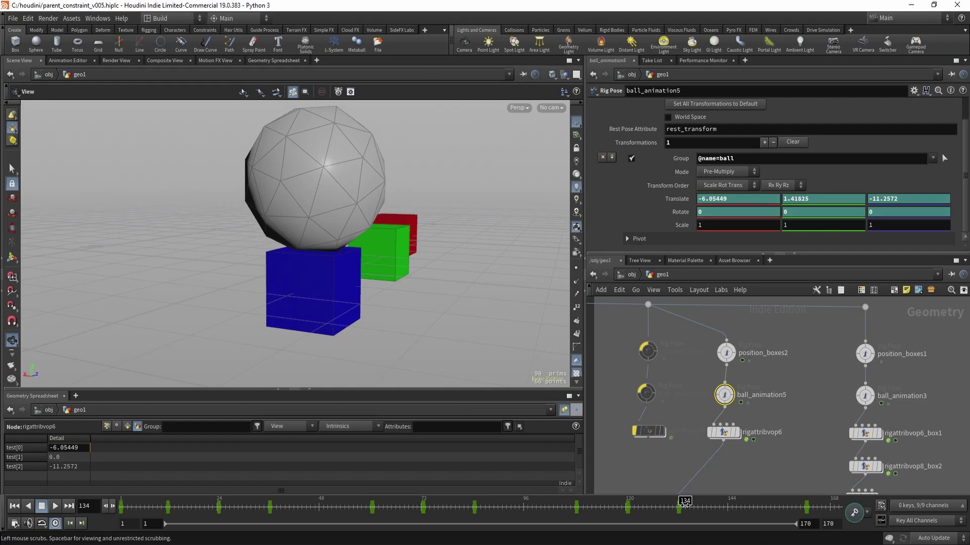
{"action": "left_click", "coordinate": [681, 504]}
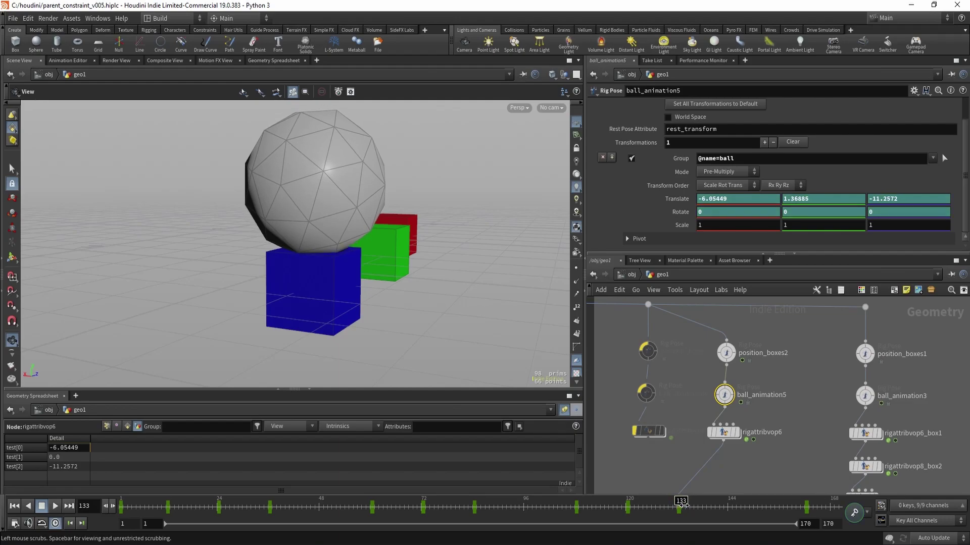
{"action": "left_click_drag", "start_coordinate": [681, 502], "coordinate": [714, 503]}
{"action": "right_click_drag", "start_coordinate": [399, 255], "coordinate": [377, 255]}
{"action": "left_click_drag", "start_coordinate": [378, 255], "coordinate": [337, 328]}
Play back the animation and check from several angles how the ball carries and releases the boxes.
{"action": "left_click", "coordinate": [55, 506]}
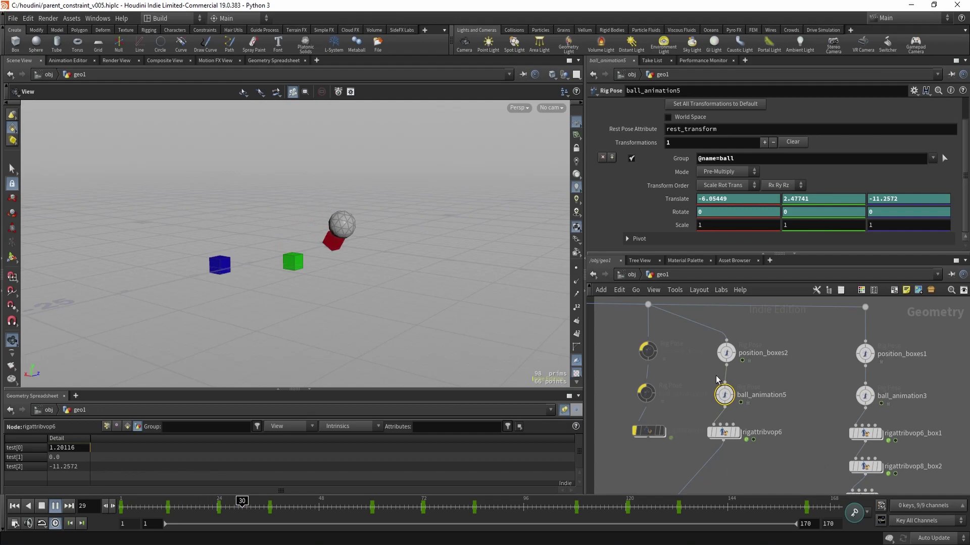
{"action": "left_click_drag", "start_coordinate": [349, 250], "coordinate": [389, 271]}
{"action": "middle_click_drag", "start_coordinate": [389, 271], "coordinate": [434, 290]}
{"action": "right_click_drag", "start_coordinate": [434, 289], "coordinate": [400, 281]}
{"action": "middle_click_drag", "start_coordinate": [400, 281], "coordinate": [456, 282]}
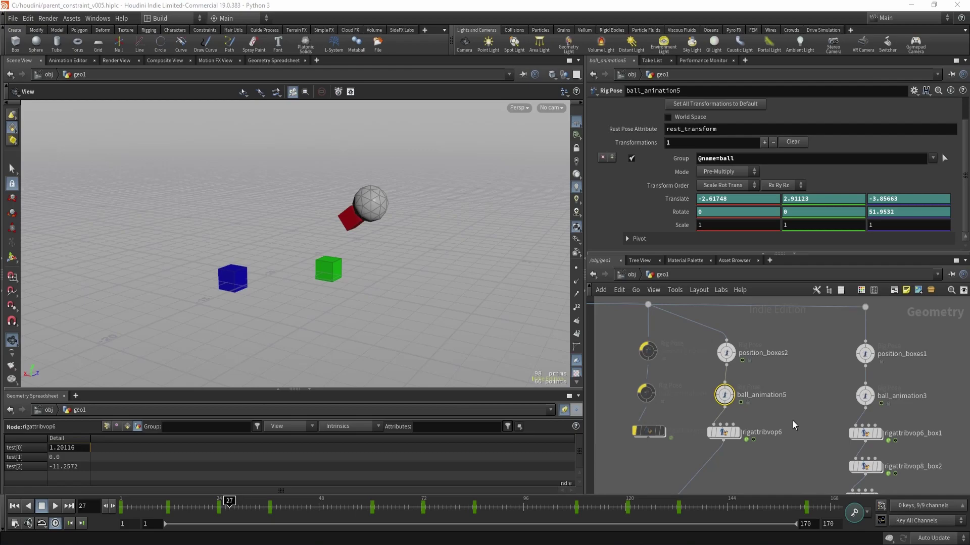
Set Select Input on switch1 to 1 to use the Method 2 branch ending in rigattribvop9_box3.
{"action": "scroll", "coordinate": [811, 418], "scroll_direction": "down", "scroll_amount": 3}
{"action": "middle_click_drag", "start_coordinate": [811, 417], "coordinate": [696, 423]}
{"action": "scroll", "coordinate": [696, 428], "scroll_direction": "down", "scroll_amount": 3}
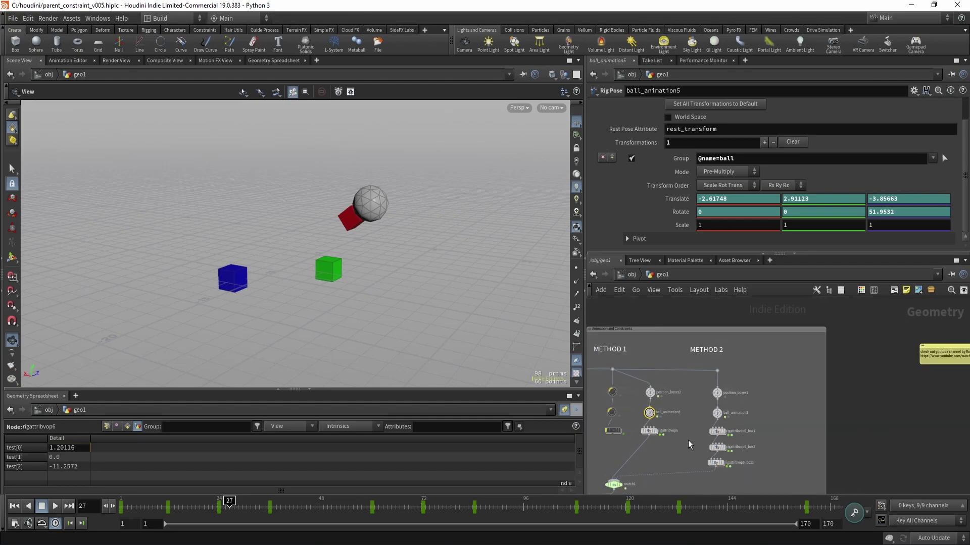
{"action": "middle_click_drag", "start_coordinate": [664, 481], "coordinate": [701, 432]}
{"action": "scroll", "coordinate": [699, 432], "scroll_direction": "up", "scroll_amount": 3}
{"action": "left_click", "coordinate": [629, 429]}
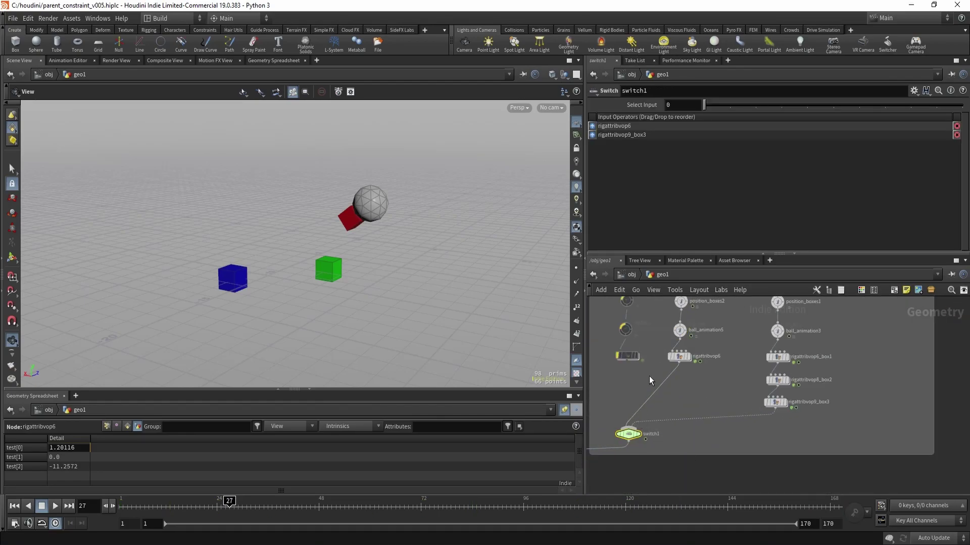
{"action": "left_click", "coordinate": [729, 105]}
Check the parameters of position_boxes1 and ball_animation3 in the Method 2 branch and scrub to frame 60.
{"action": "scroll", "coordinate": [793, 389], "scroll_direction": "up", "scroll_amount": 3}
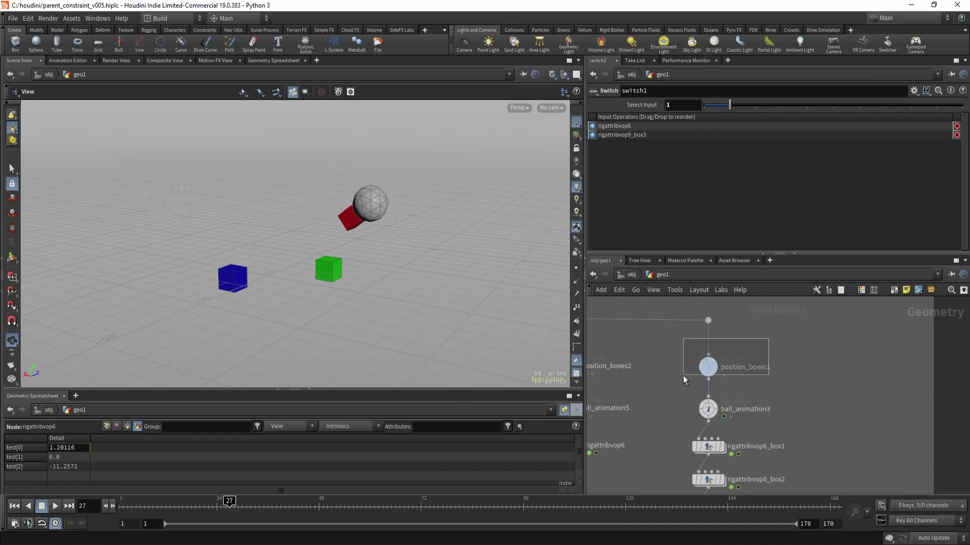
{"action": "left_click", "coordinate": [707, 364]}
{"action": "middle_click_drag", "start_coordinate": [723, 408], "coordinate": [709, 381]}
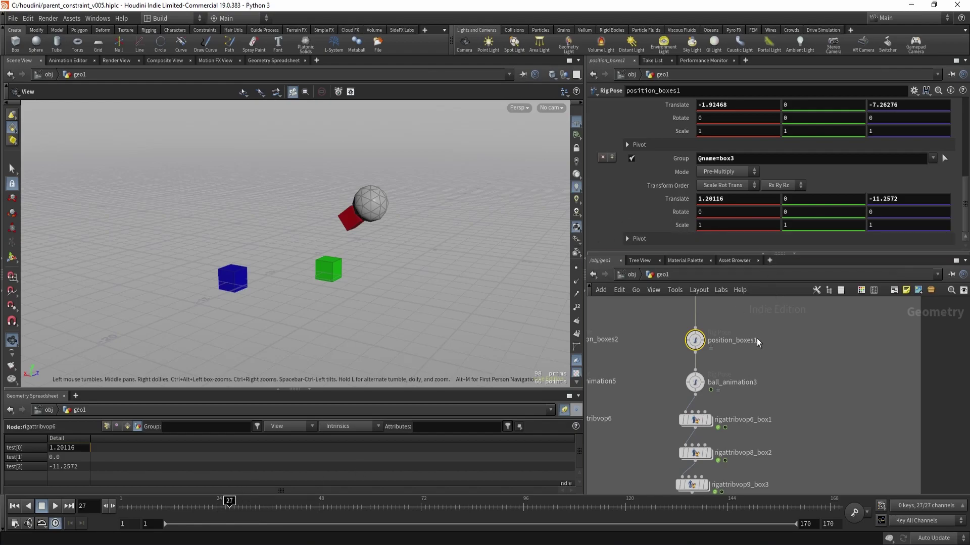
{"action": "middle_click_drag", "start_coordinate": [303, 271], "coordinate": [367, 301]}
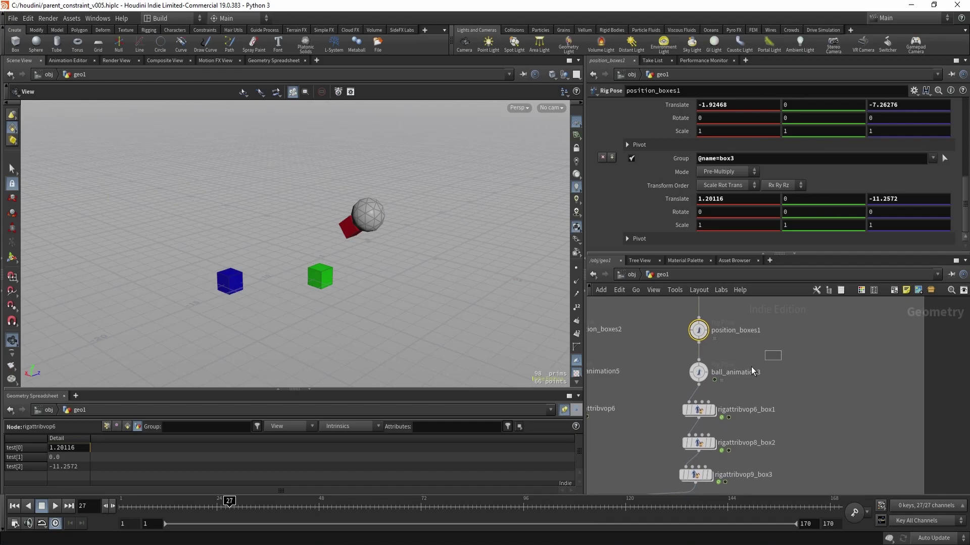
{"action": "left_click", "coordinate": [699, 372]}
{"action": "left_click_drag", "start_coordinate": [242, 507], "coordinate": [370, 507]}
Review the three Rig Attribute VOP nodes under ball_animation3 and the parent, child and blend controls of rigattribvop6_box1.
{"action": "middle_click_drag", "start_coordinate": [836, 439], "coordinate": [841, 384]}
{"action": "scroll", "coordinate": [829, 384], "scroll_direction": "down", "scroll_amount": 2}
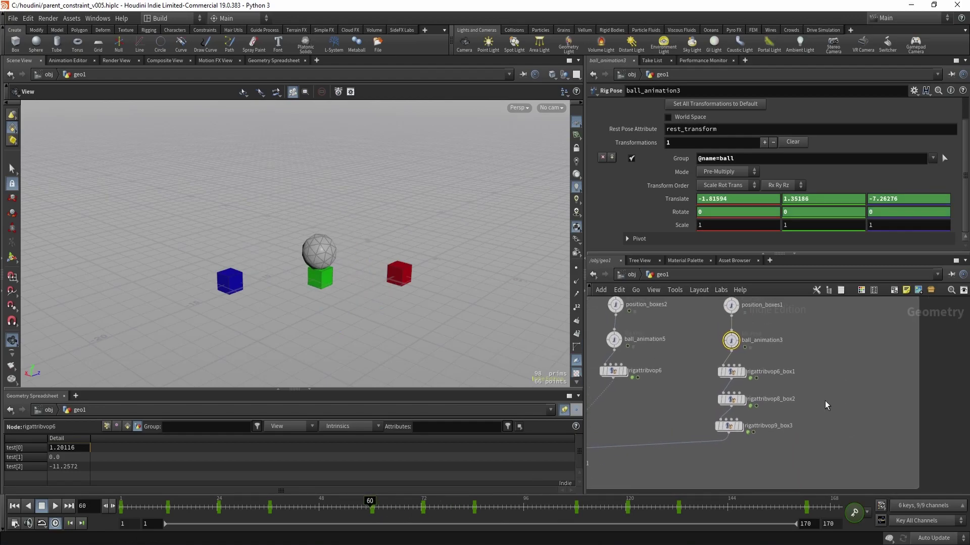
{"action": "left_click_drag", "start_coordinate": [679, 356], "coordinate": [740, 457]}
{"action": "left_click", "coordinate": [837, 383]}
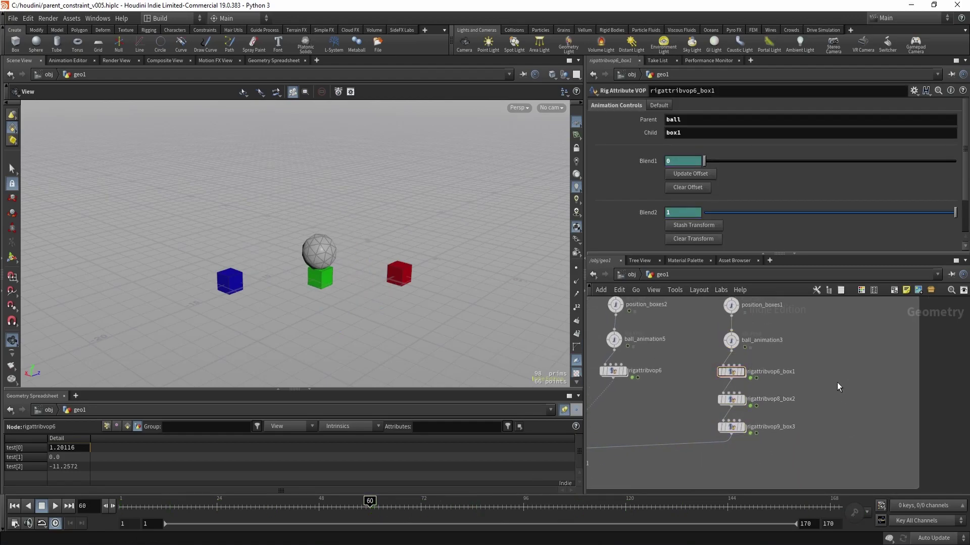
{"action": "scroll", "coordinate": [814, 376], "scroll_direction": "up", "scroll_amount": 2}
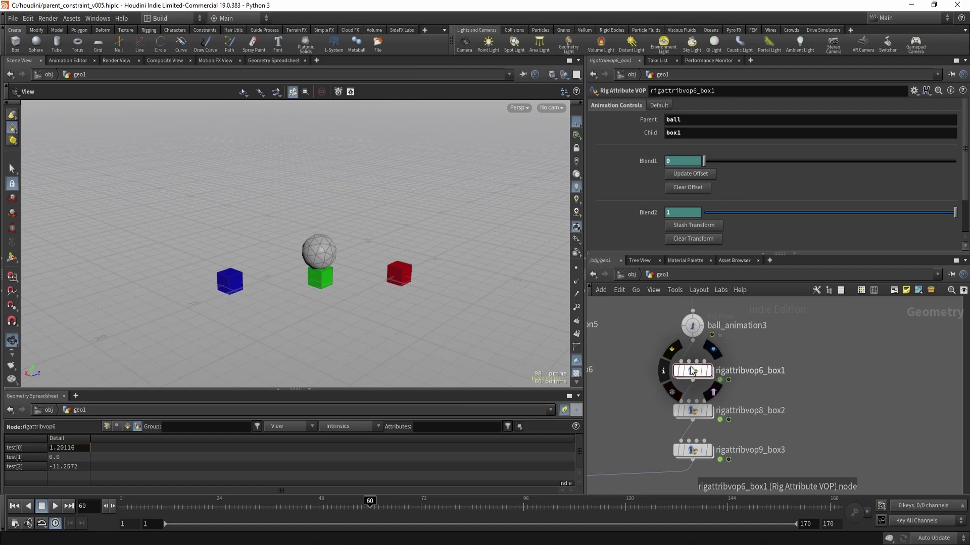
{"action": "scroll", "coordinate": [855, 396], "scroll_direction": "down", "scroll_amount": 3}
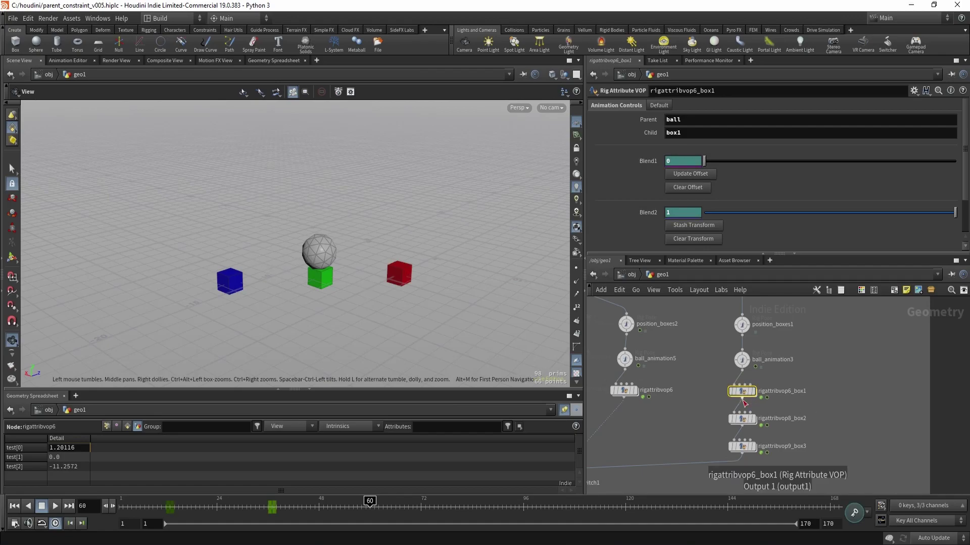
Enter rigattribvop6_box1 and examine the point name references of the ball and box1 Get Point Transform nodes.
{"action": "left_click", "coordinate": [740, 392]}
{"action": "double_click", "coordinate": [728, 381]}
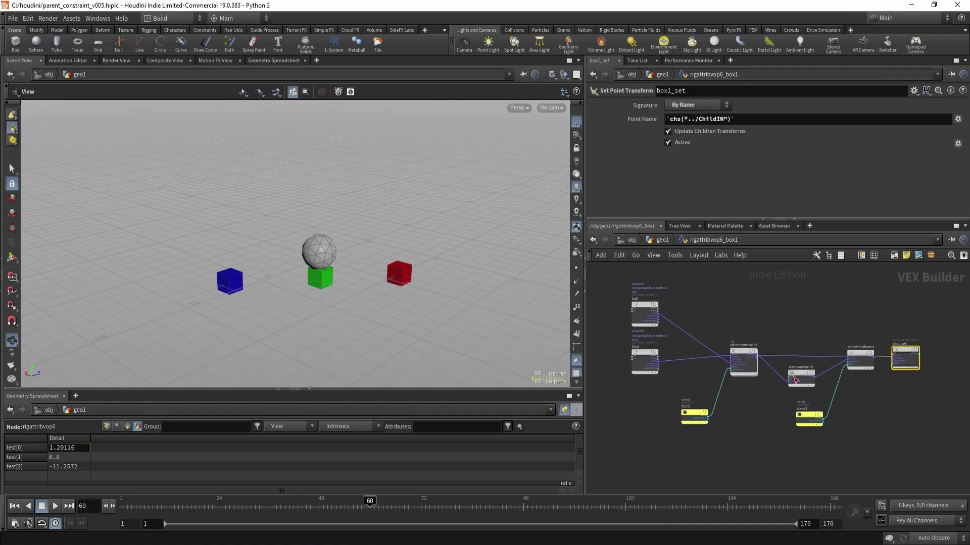
{"action": "middle_click_drag", "start_coordinate": [765, 322], "coordinate": [790, 341]}
{"action": "scroll", "coordinate": [634, 319], "scroll_direction": "up", "scroll_amount": 3}
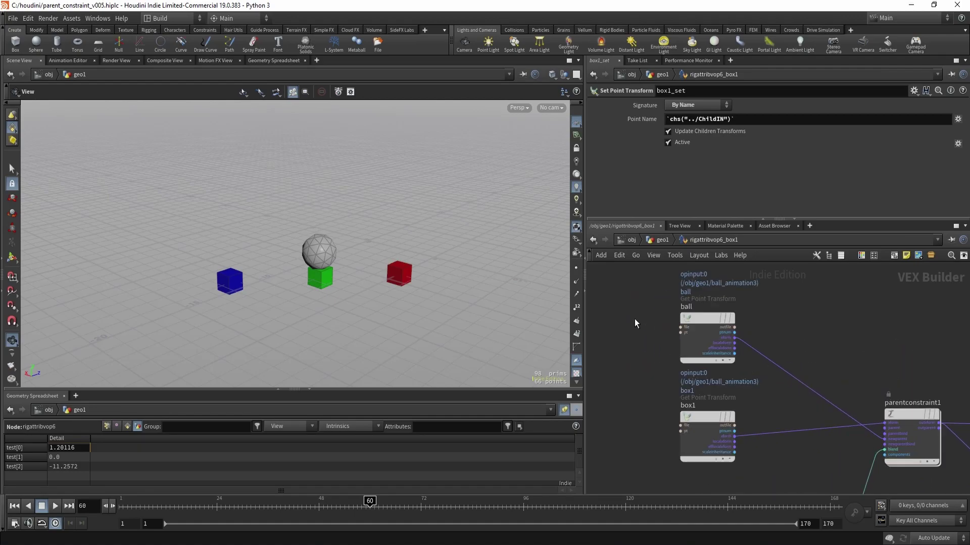
{"action": "left_click_drag", "start_coordinate": [627, 296], "coordinate": [753, 354]}
{"action": "middle_click_drag", "start_coordinate": [635, 325], "coordinate": [600, 326]}
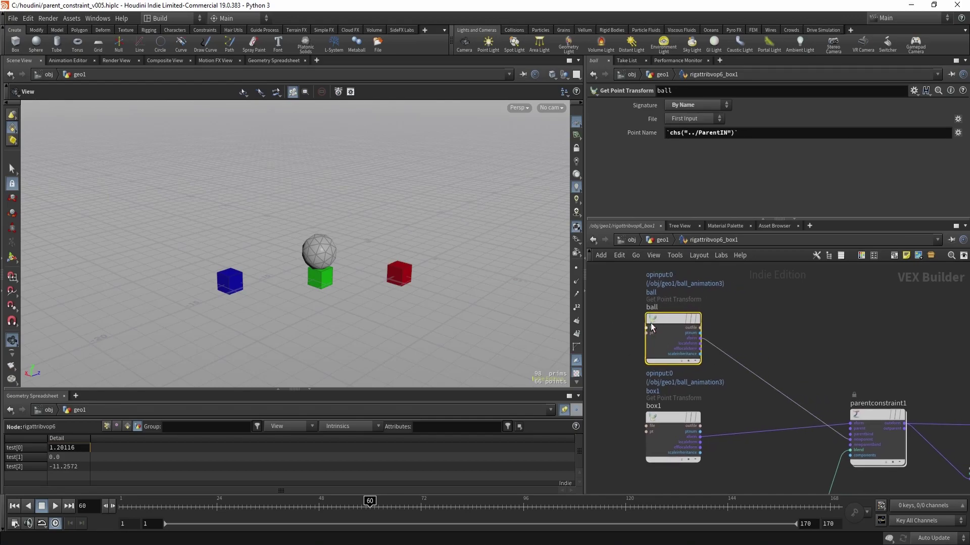
{"action": "middle_click_drag", "start_coordinate": [618, 360], "coordinate": [621, 322]}
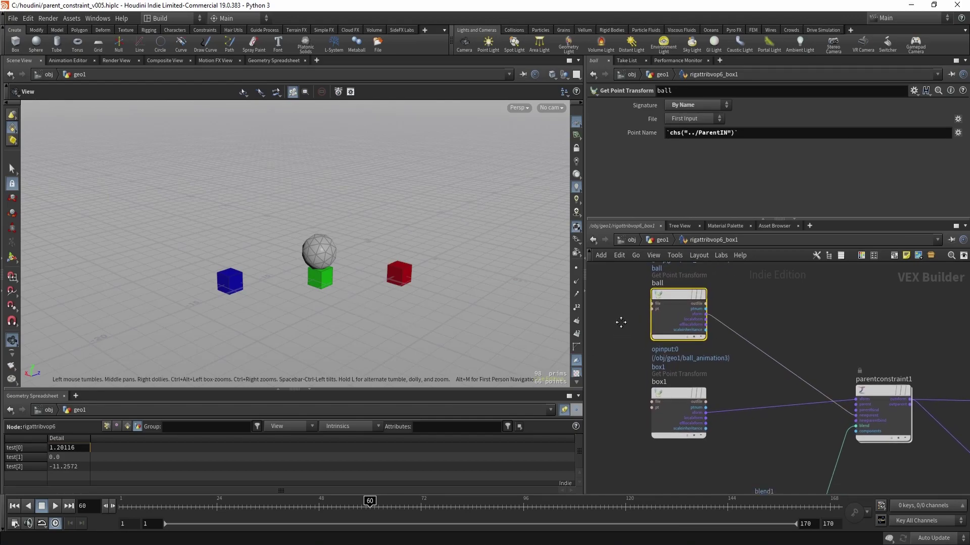
{"action": "left_click_drag", "start_coordinate": [616, 371], "coordinate": [705, 452]}
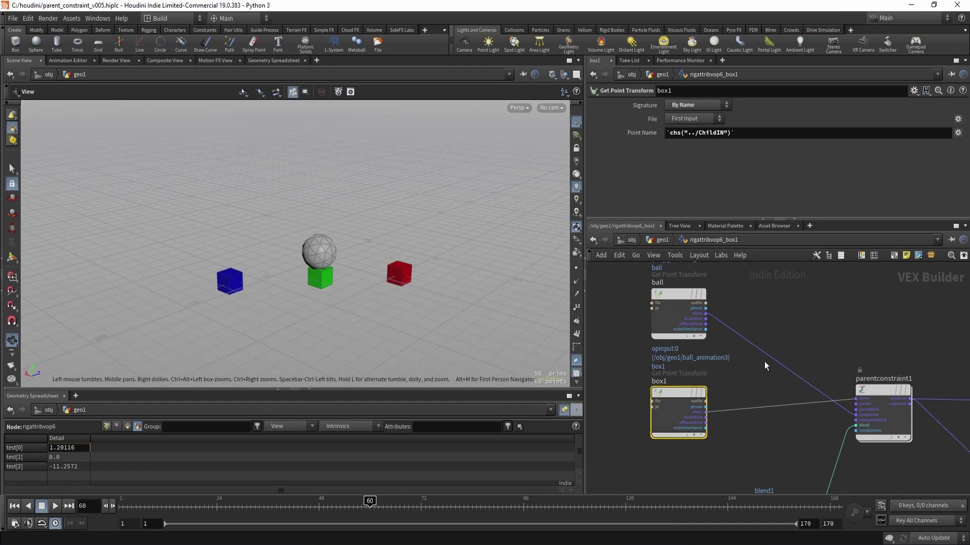
{"action": "middle_click_drag", "start_coordinate": [760, 379], "coordinate": [719, 368]}
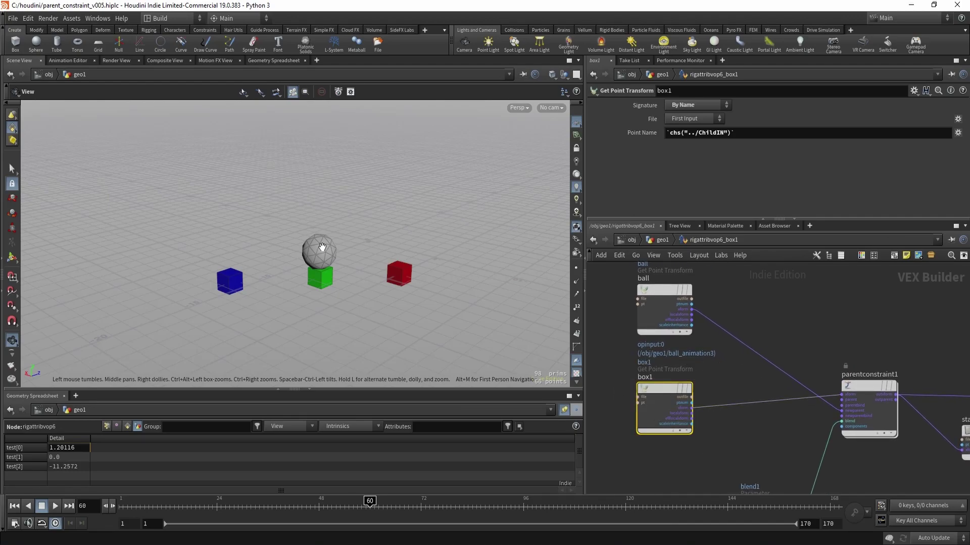
Examine the settings of parentconstraint1 and the blend parameter node that drives it.
{"action": "middle_click_drag", "start_coordinate": [721, 429], "coordinate": [562, 405]}
{"action": "left_click", "coordinate": [681, 393]}
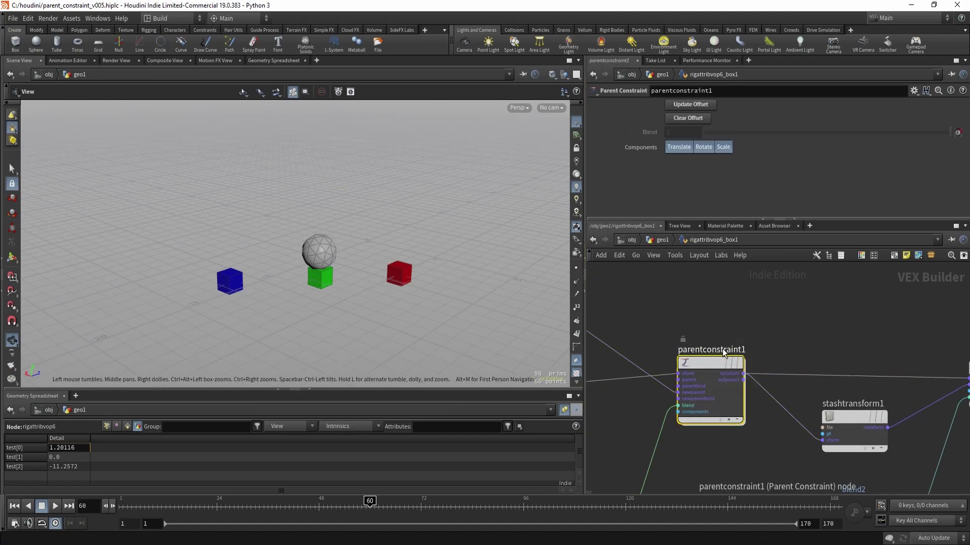
{"action": "middle_click_drag", "start_coordinate": [666, 428], "coordinate": [717, 367]}
{"action": "scroll", "coordinate": [716, 366], "scroll_direction": "down", "scroll_amount": 2}
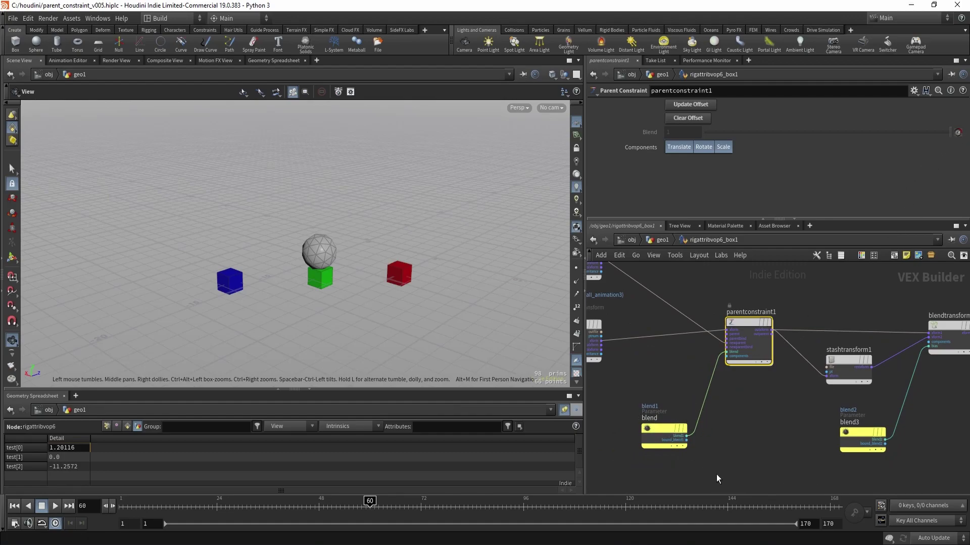
{"action": "left_click", "coordinate": [662, 433]}
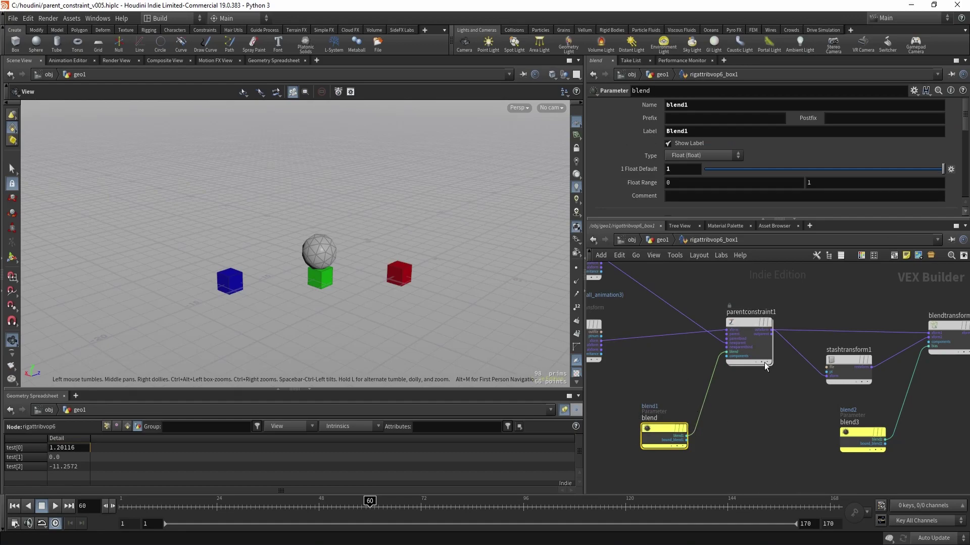
{"action": "left_click", "coordinate": [755, 336]}
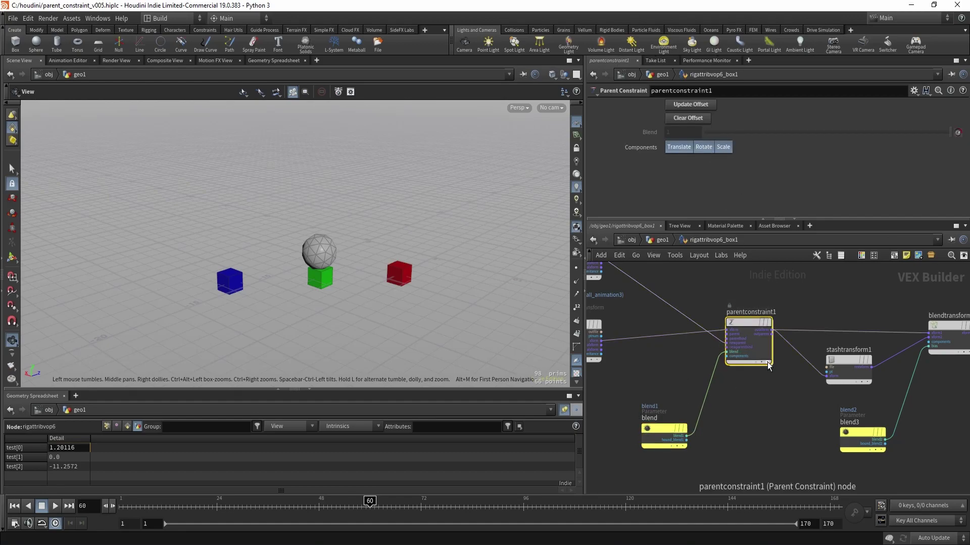
Examine the parameters and wiring of blendtransforms1 and stashtransform1.
{"action": "middle_click_drag", "start_coordinate": [748, 393], "coordinate": [653, 418]}
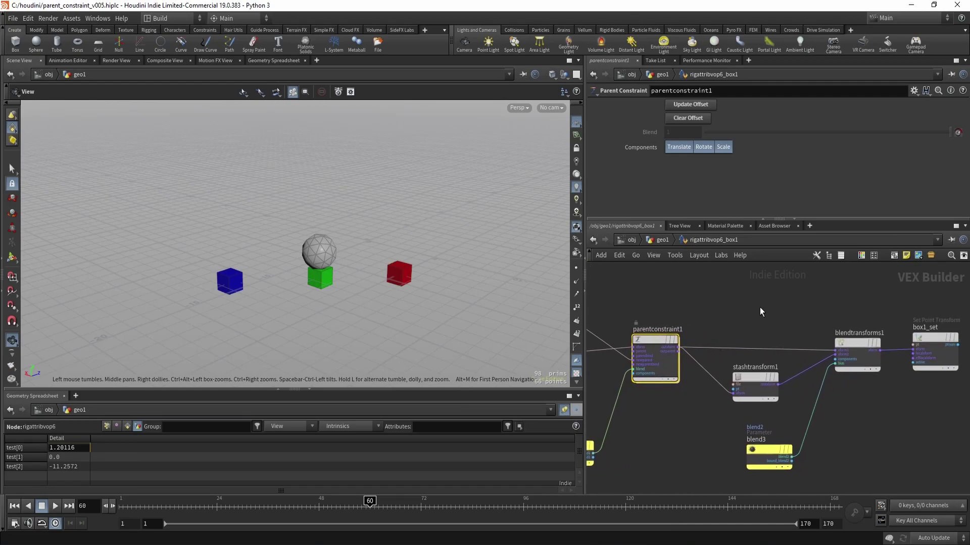
{"action": "scroll", "coordinate": [759, 313], "scroll_direction": "up", "scroll_amount": 2}
{"action": "middle_click_drag", "start_coordinate": [759, 316], "coordinate": [684, 302]}
{"action": "left_click_drag", "start_coordinate": [823, 284], "coordinate": [784, 383]}
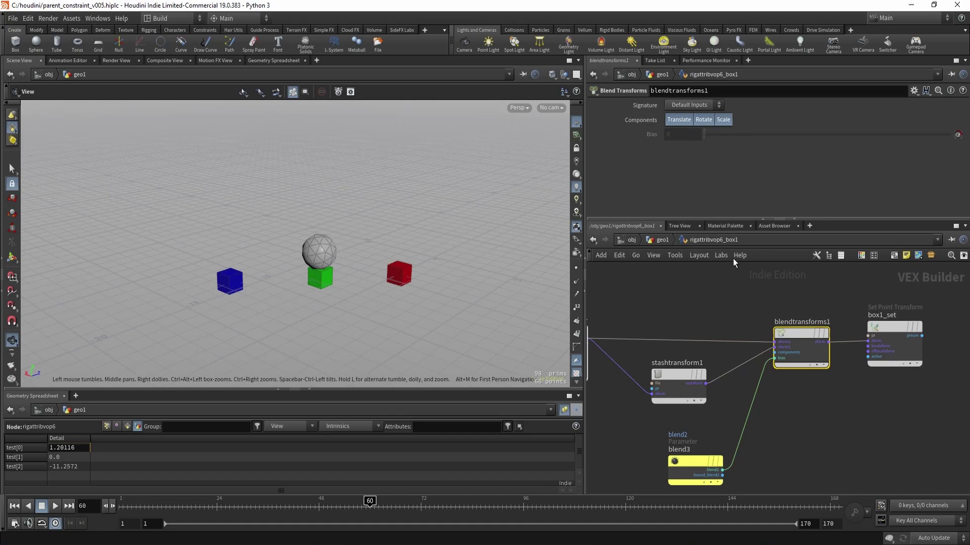
{"action": "middle_click_drag", "start_coordinate": [722, 275], "coordinate": [753, 272]}
{"action": "left_click_drag", "start_coordinate": [757, 278], "coordinate": [701, 402]}
{"action": "middle_click_drag", "start_coordinate": [703, 305], "coordinate": [772, 331]}
{"action": "scroll", "coordinate": [761, 295], "scroll_direction": "down", "scroll_amount": 3}
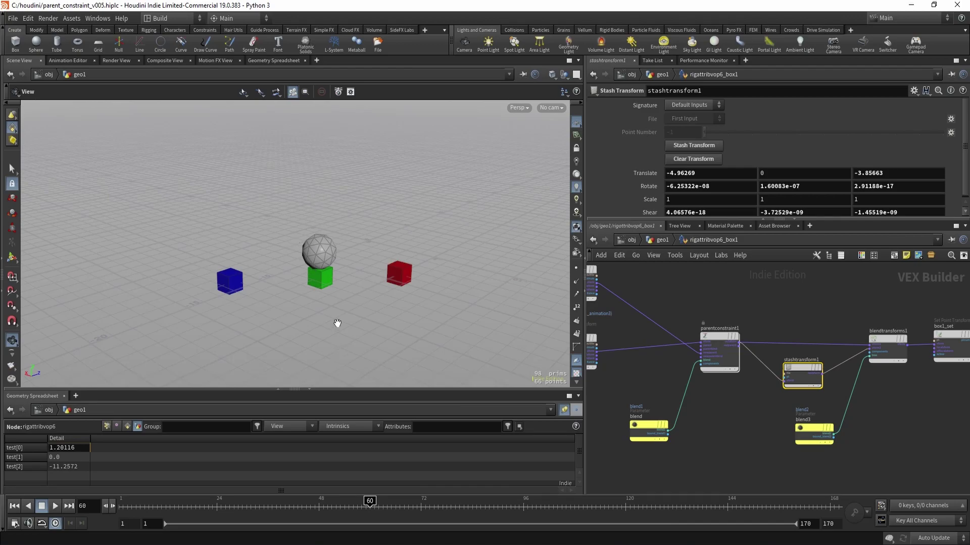
Examine the box1_set Set Point Transform settings and the point name reference of the ball Get Point Transform node.
{"action": "middle_click_drag", "start_coordinate": [791, 317], "coordinate": [754, 307]}
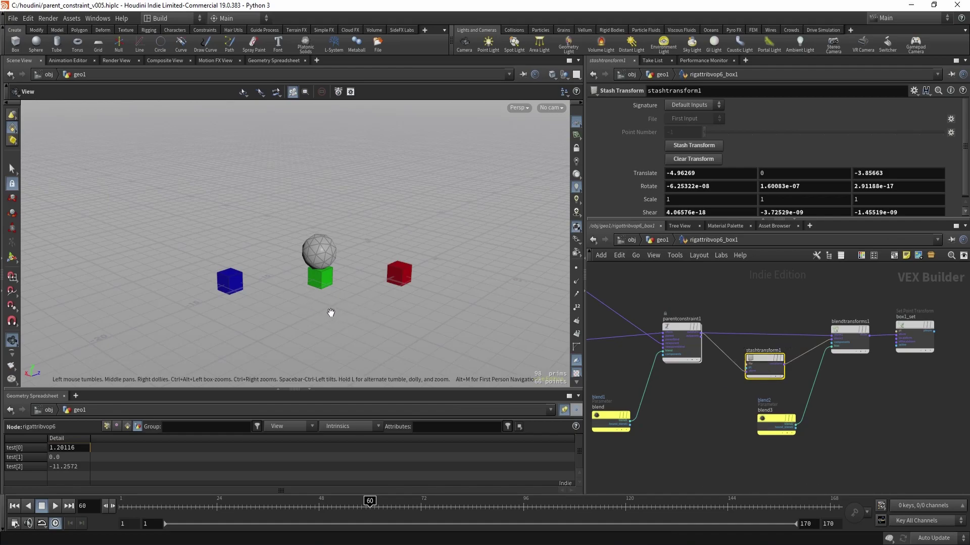
{"action": "middle_click_drag", "start_coordinate": [801, 330], "coordinate": [733, 297]}
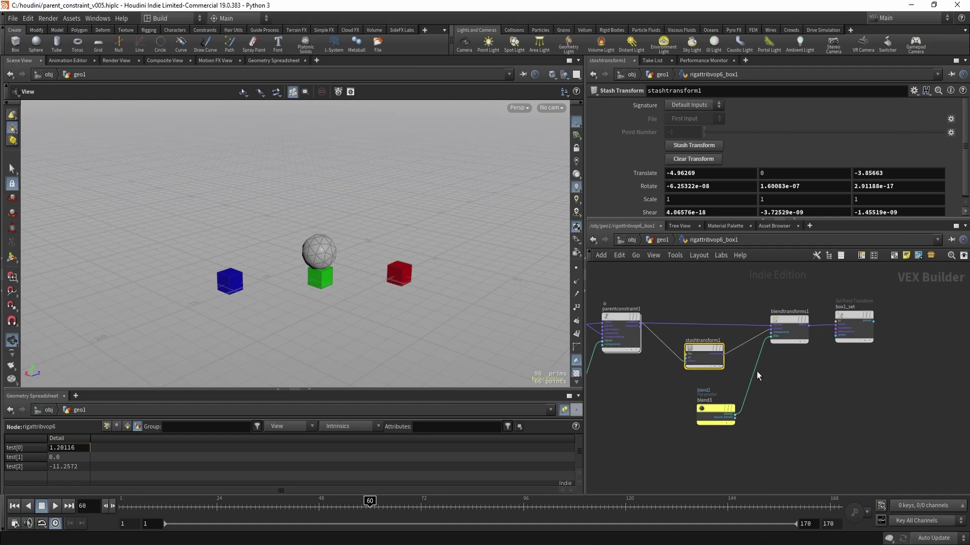
{"action": "key", "text": "h"}
{"action": "scroll", "coordinate": [792, 371], "scroll_direction": "up", "scroll_amount": 5}
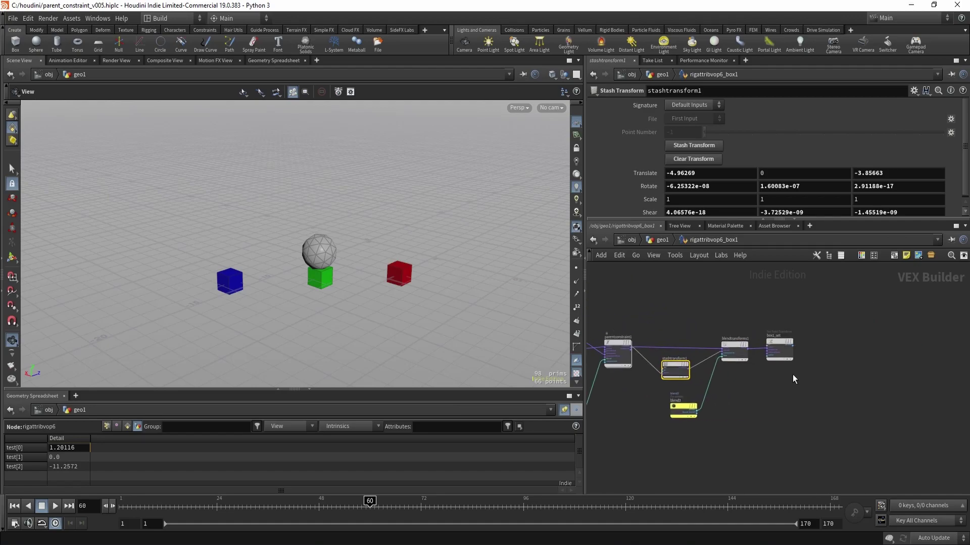
{"action": "left_click_drag", "start_coordinate": [838, 387], "coordinate": [787, 316]}
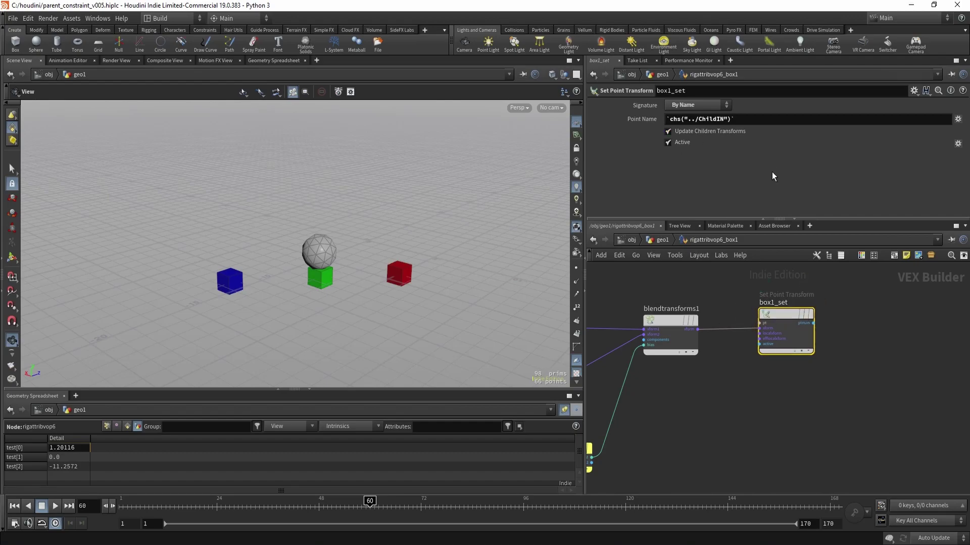
{"action": "scroll", "coordinate": [719, 383], "scroll_direction": "down", "scroll_amount": 3}
{"action": "middle_click_drag", "start_coordinate": [703, 388], "coordinate": [771, 412]}
{"action": "scroll", "coordinate": [684, 285], "scroll_direction": "down", "scroll_amount": 2}
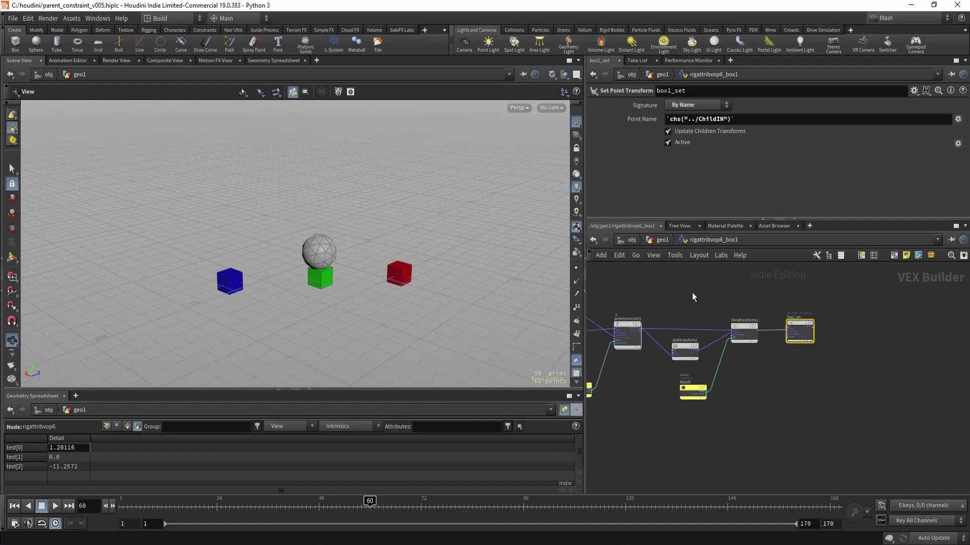
{"action": "middle_click_drag", "start_coordinate": [687, 290], "coordinate": [790, 312]}
{"action": "left_click", "coordinate": [649, 318]}
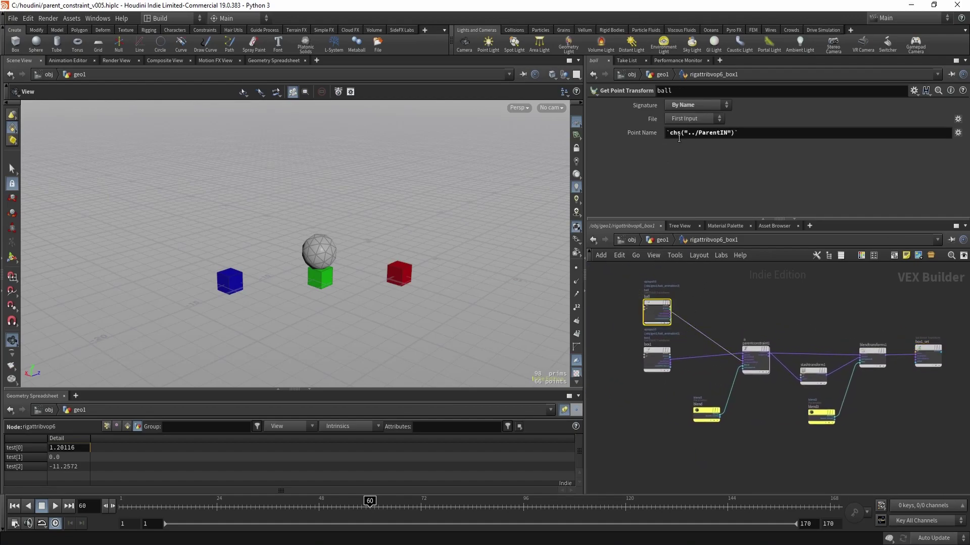
Return to geo1 and review the parent, child and blend controls of rigattribvop6_box1 and rigattribvop9_box3.
{"action": "left_click", "coordinate": [657, 242]}
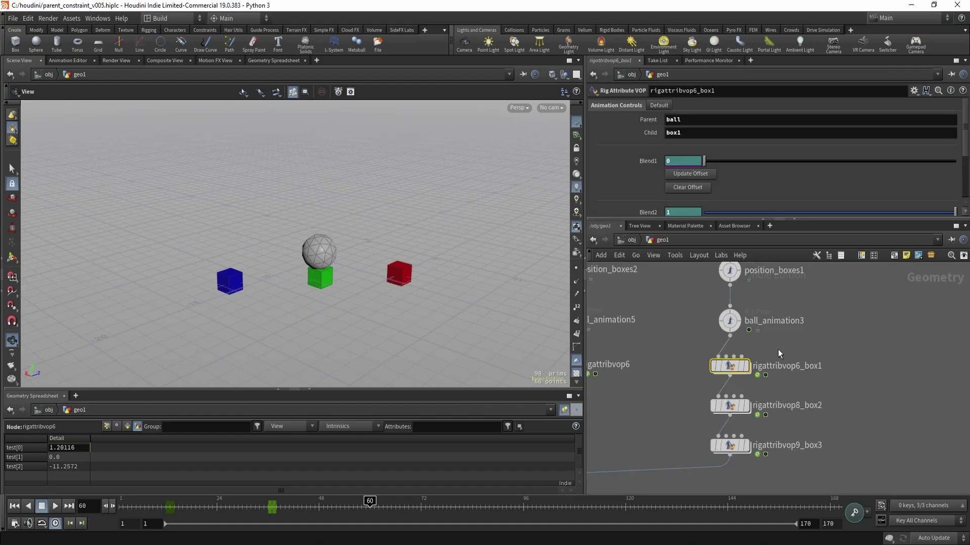
{"action": "left_click_drag", "start_coordinate": [823, 221], "coordinate": [822, 275]}
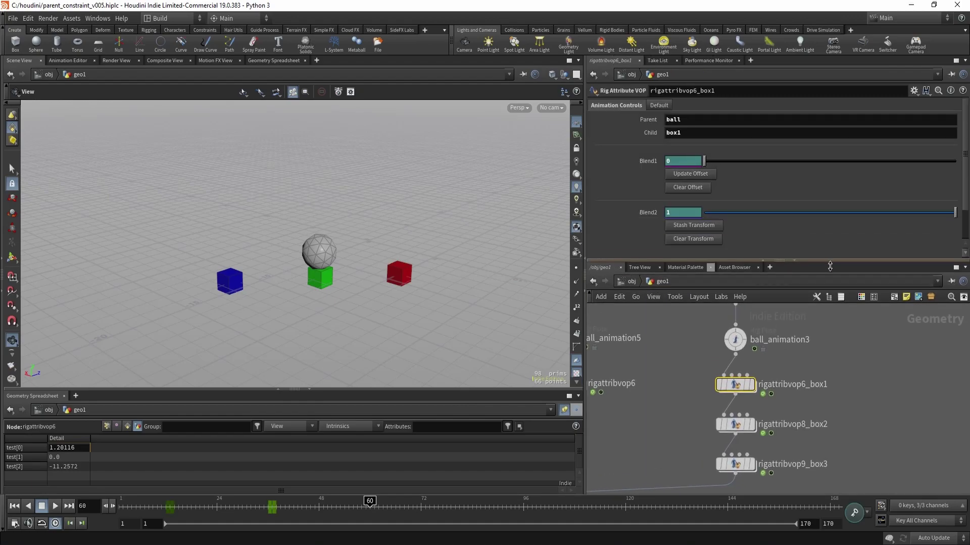
{"action": "mouse_move", "coordinate": [800, 396]}
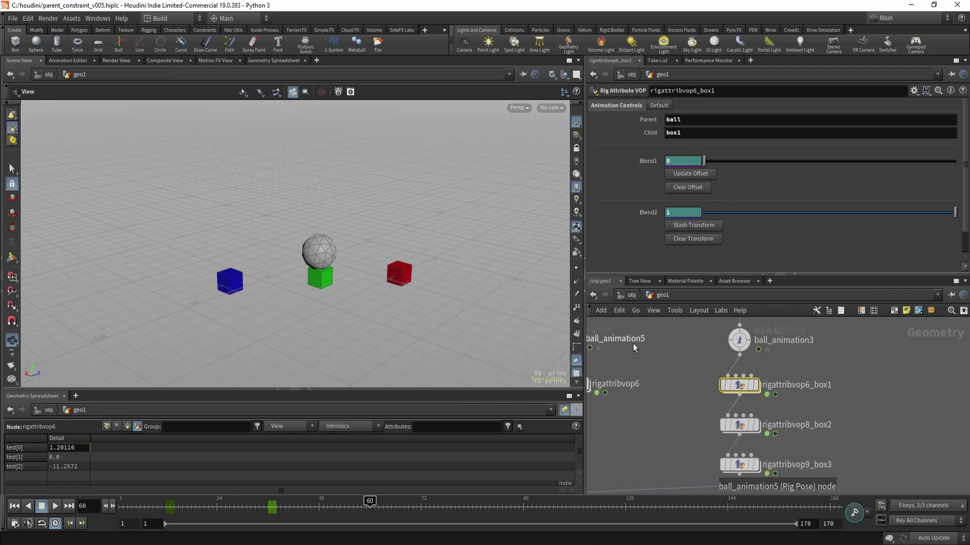
{"action": "middle_click_drag", "start_coordinate": [677, 423], "coordinate": [670, 395]}
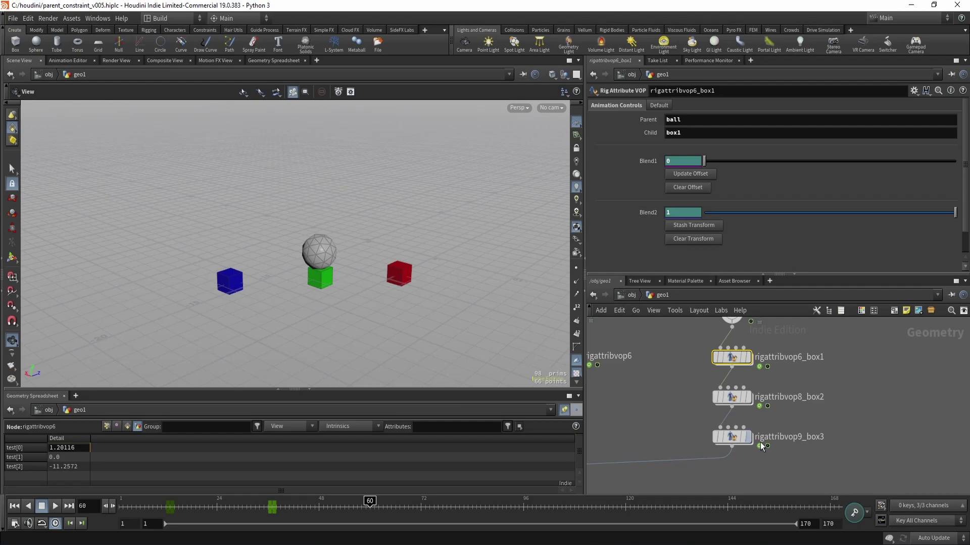
{"action": "left_click", "coordinate": [731, 437]}
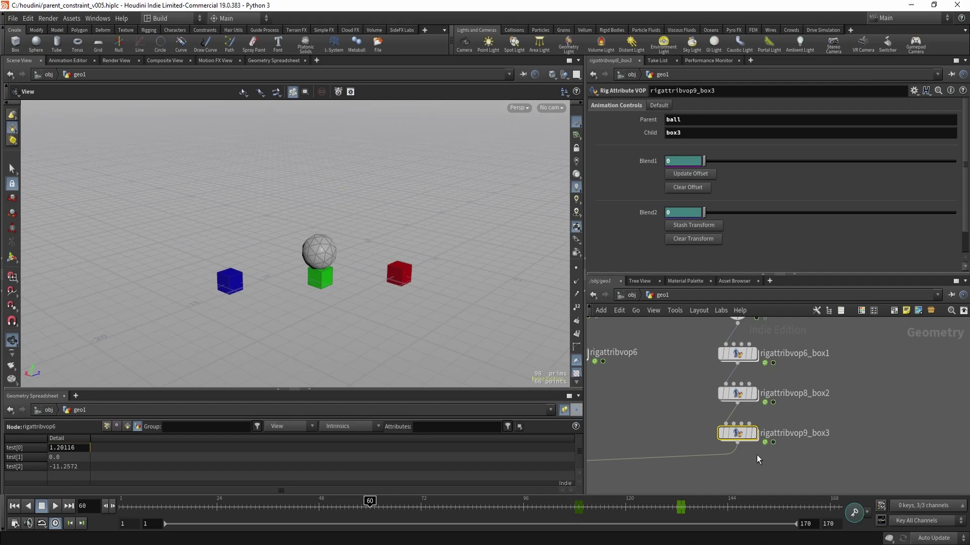
Go to frame 120 and delete the rigattribvop9_box3 node.
{"action": "scroll", "coordinate": [842, 459], "scroll_direction": "down", "scroll_amount": 3}
{"action": "middle_click_drag", "start_coordinate": [841, 459], "coordinate": [759, 430]}
{"action": "scroll", "coordinate": [721, 426], "scroll_direction": "up", "scroll_amount": 3}
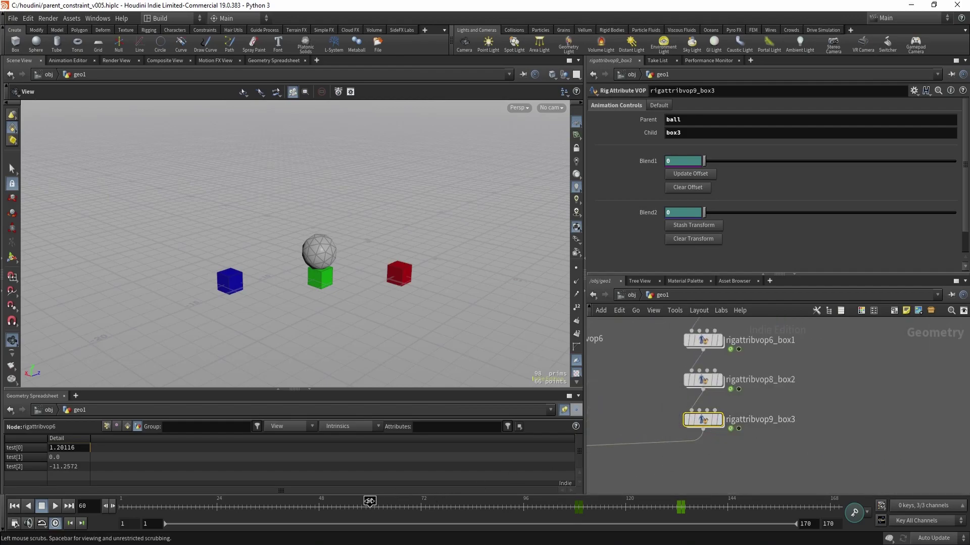
{"action": "left_click", "coordinate": [625, 505]}
{"action": "key", "text": "b"}
{"action": "key", "text": "b"}
{"action": "key", "text": "Delete"}
{"action": "scroll", "coordinate": [715, 420], "scroll_direction": "down", "scroll_amount": 3}
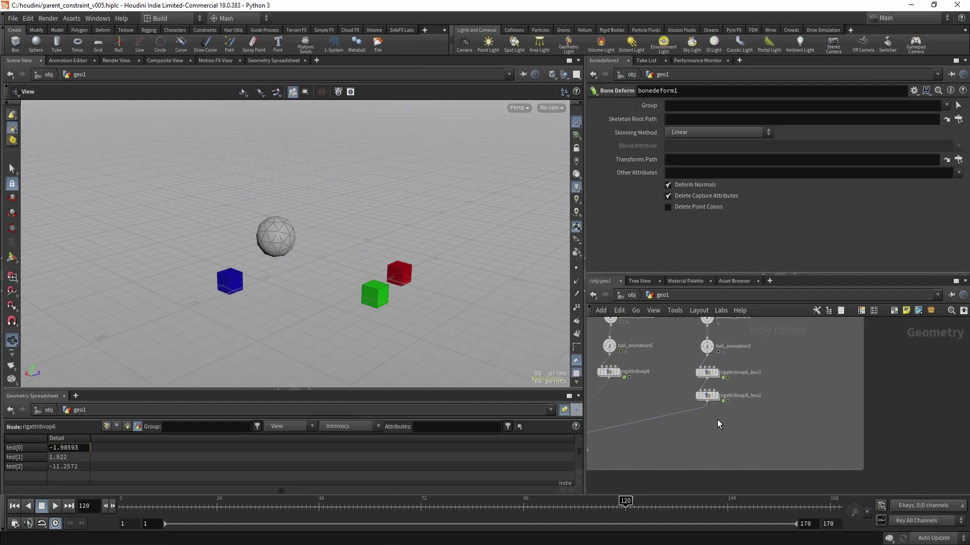
Duplicate rigattribvop8_box2 and insert the copy directly after it in the node chain.
{"action": "scroll", "coordinate": [719, 421], "scroll_direction": "up", "scroll_amount": 2}
{"action": "left_click_drag", "start_coordinate": [713, 393], "coordinate": [760, 443], "text": "alt"}
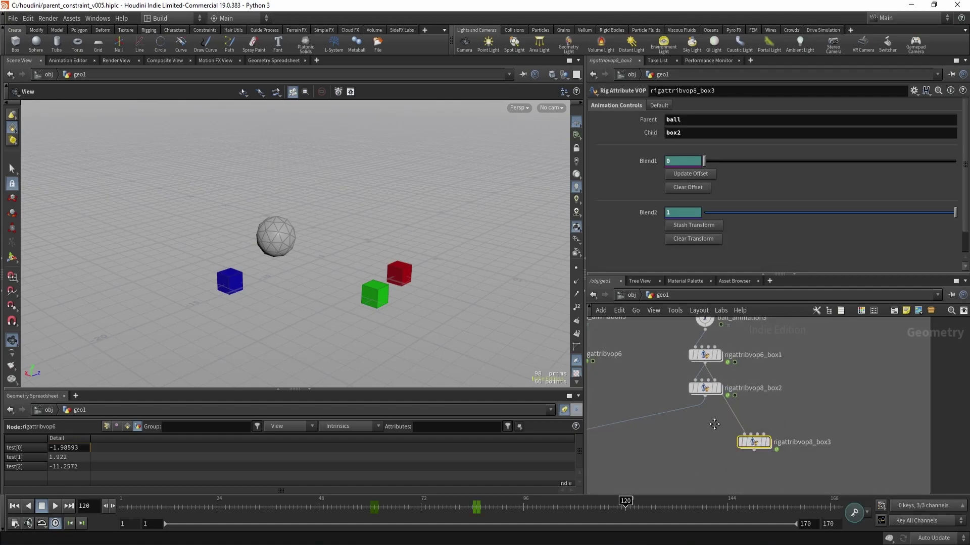
{"action": "scroll", "coordinate": [722, 422], "scroll_direction": "up", "scroll_amount": 1}
{"action": "key", "text": "y"}
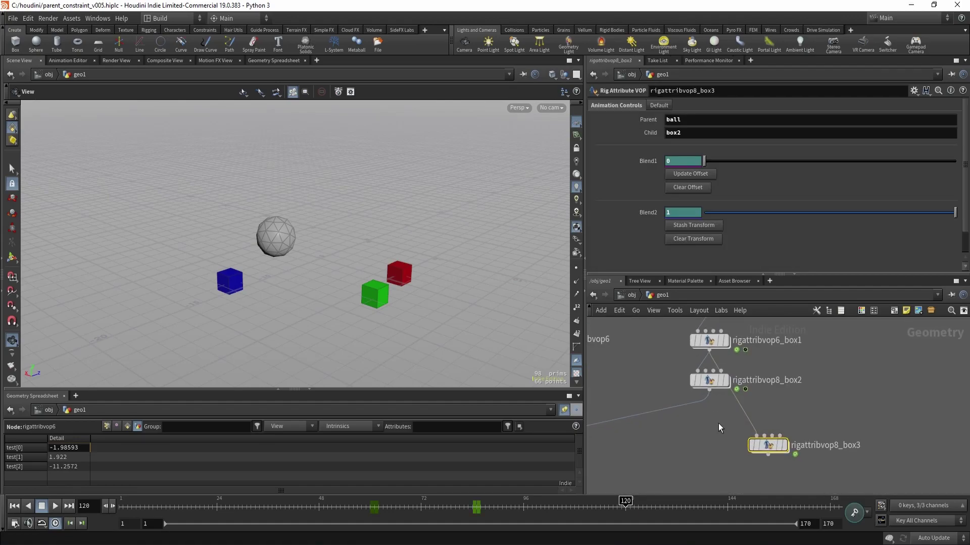
{"action": "left_click", "coordinate": [718, 423]}
{"action": "left_click_drag", "start_coordinate": [759, 444], "coordinate": [711, 439]}
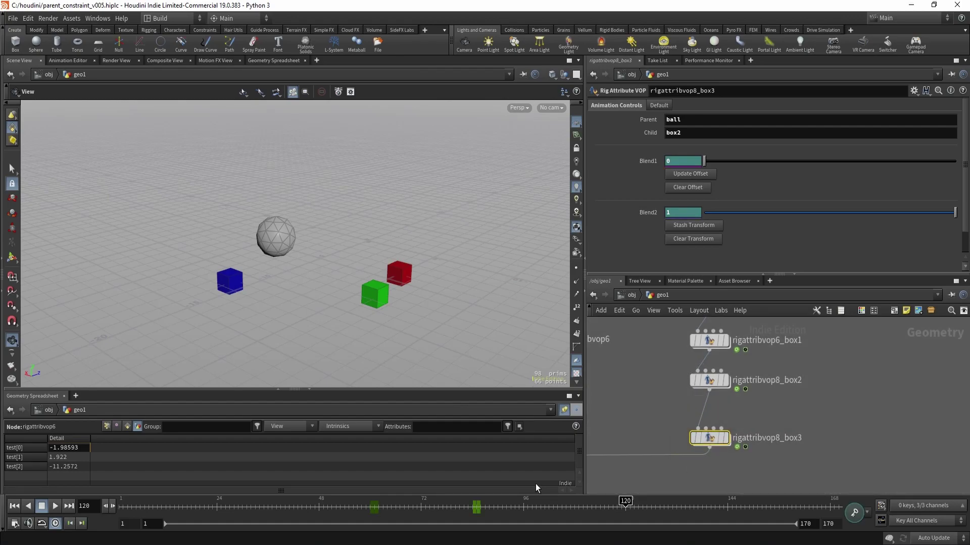
Set the child of the rigattribvop8_box3 constraint node to box3.
{"action": "left_click_drag", "start_coordinate": [306, 507], "coordinate": [336, 514]}
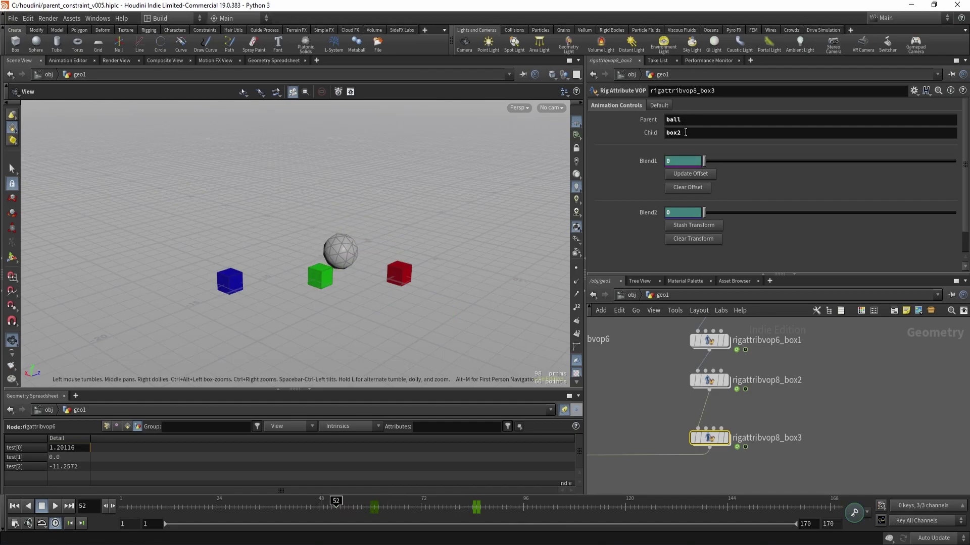
{"action": "left_click", "coordinate": [685, 133]}
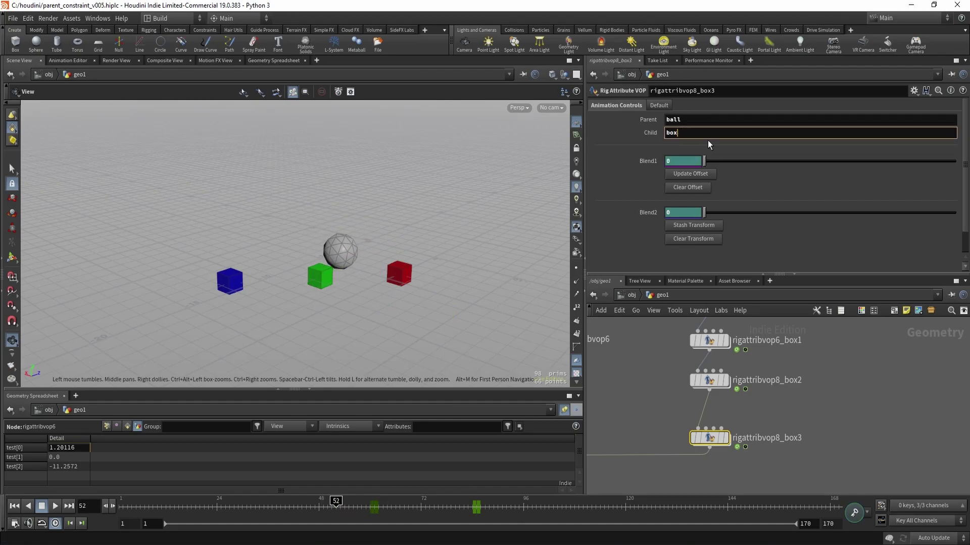
{"action": "type", "text": "3"}
{"action": "key", "text": "Return"}
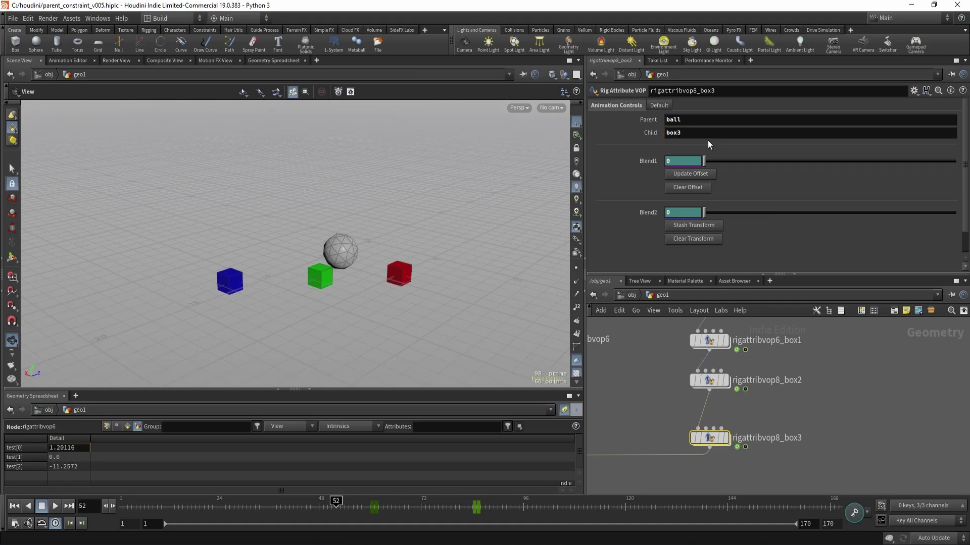
Delete the copied blend keyframes of rigattribvop8_box3 between about frames 51 and 101.
{"action": "left_click_drag", "start_coordinate": [334, 503], "coordinate": [376, 502]}
{"action": "left_click_drag", "start_coordinate": [866, 274], "coordinate": [844, 307]}
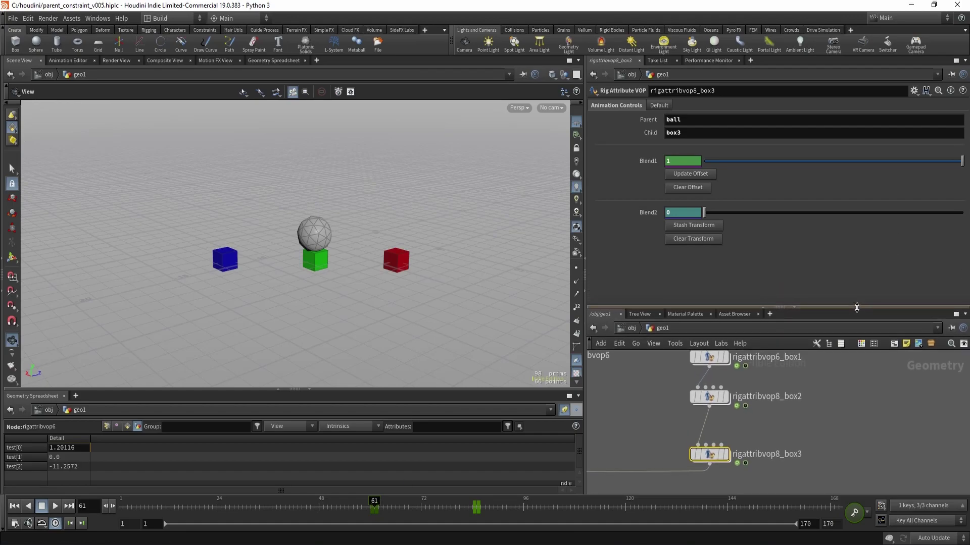
{"action": "left_click", "coordinate": [372, 501]}
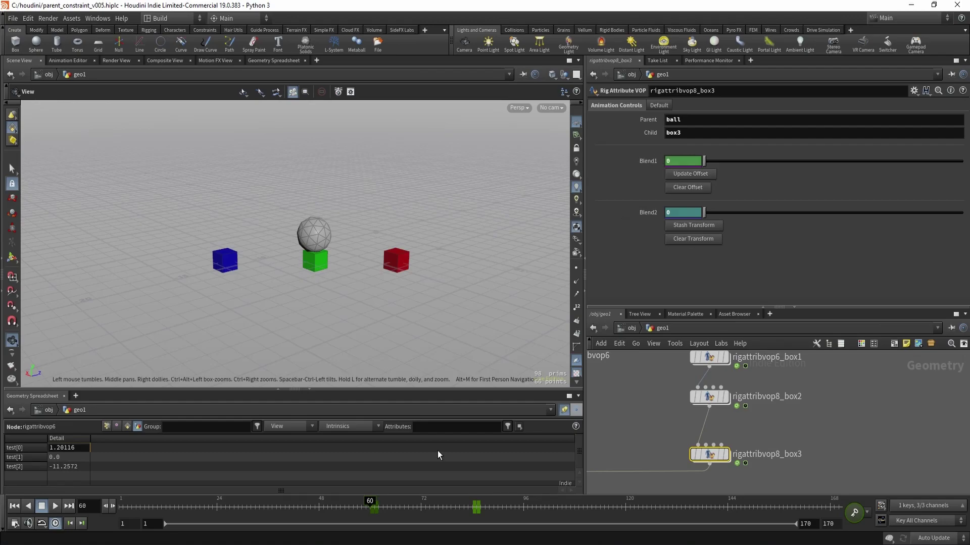
{"action": "left_click_drag", "start_coordinate": [332, 510], "coordinate": [532, 517], "text": "shift"}
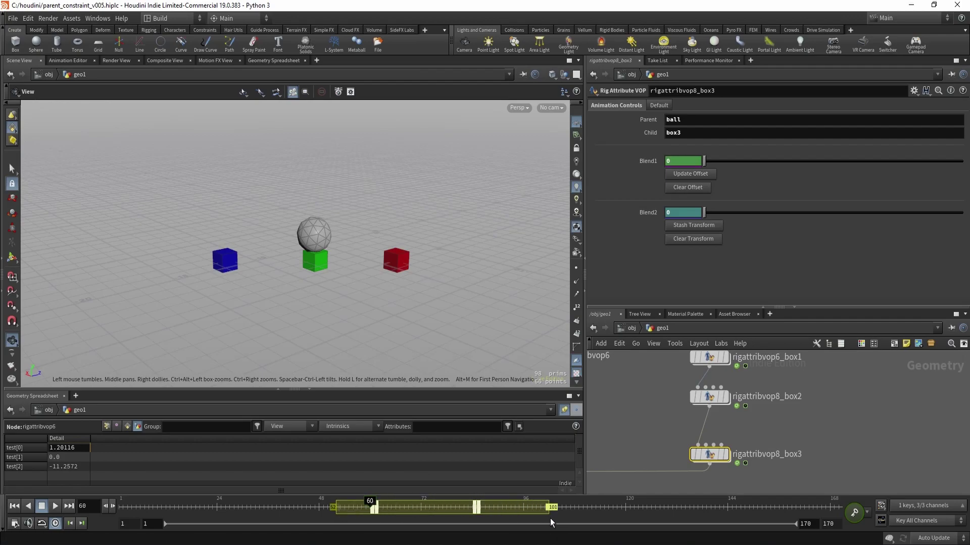
{"action": "key", "text": "Delete"}
Find the ball's contact with the blue box at frame 108 from ball_animation3's keys, and key rigattribvop8_box3's Blend1 at 0 there.
{"action": "left_click_drag", "start_coordinate": [575, 509], "coordinate": [548, 508]}
{"action": "middle_click_drag", "start_coordinate": [677, 396], "coordinate": [678, 405]}
{"action": "scroll", "coordinate": [678, 405], "scroll_direction": "down", "scroll_amount": 4}
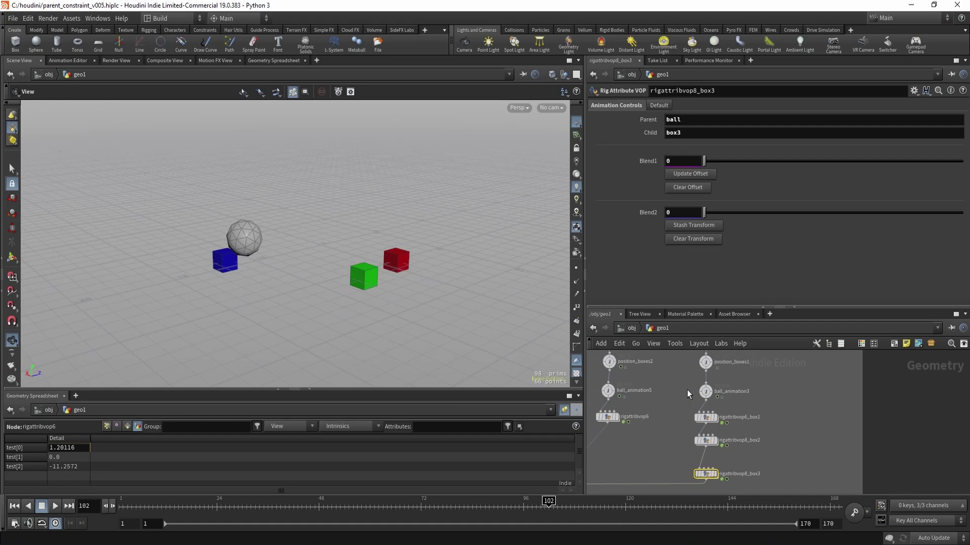
{"action": "left_click", "coordinate": [706, 392]}
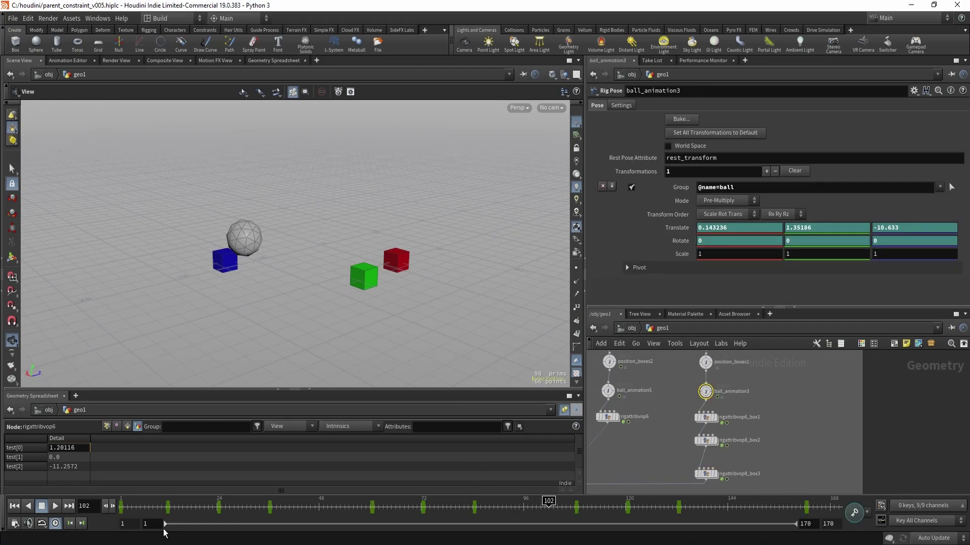
{"action": "left_click", "coordinate": [81, 523]}
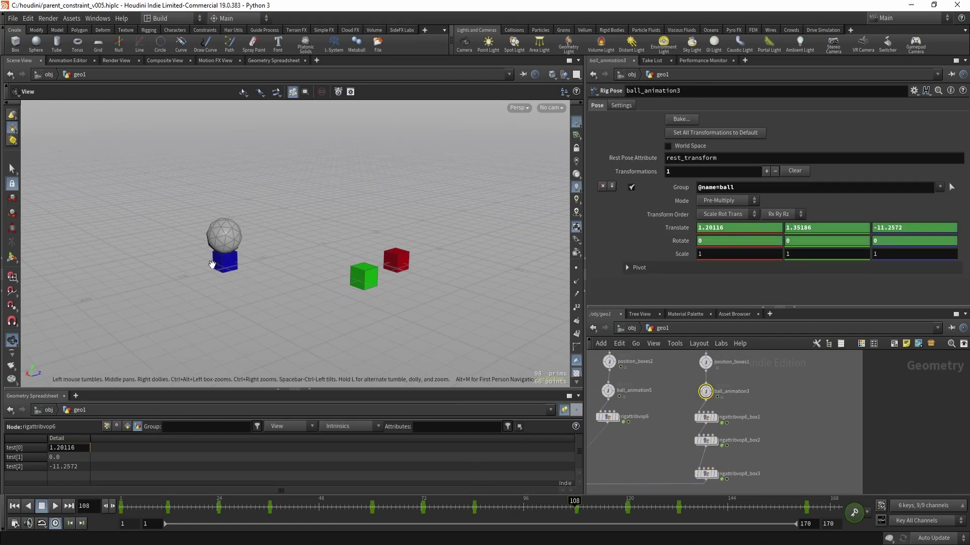
{"action": "left_click_drag", "start_coordinate": [201, 259], "coordinate": [297, 268]}
{"action": "left_click", "coordinate": [706, 474]}
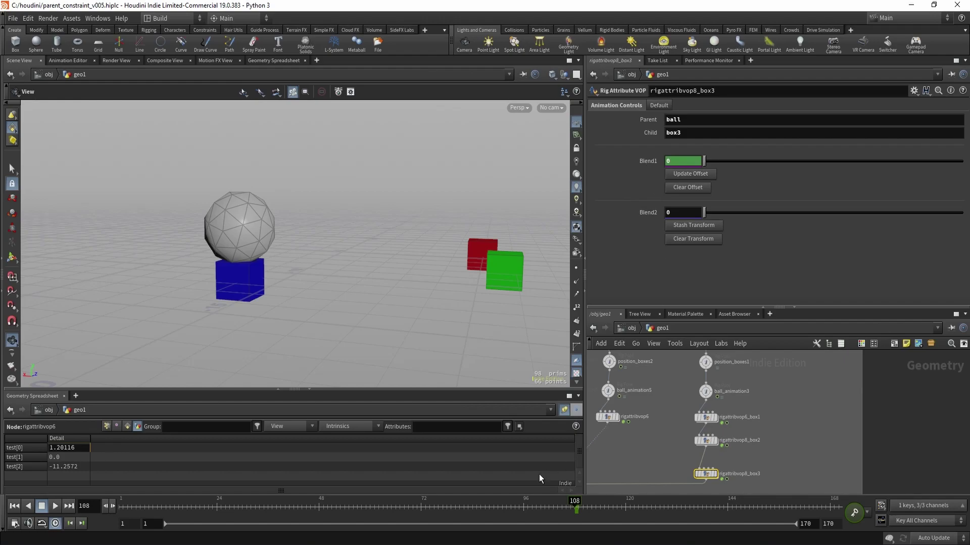
Set rigattribvop8_box3's Blend1 to 1 at frame 109 and keyframe it.
{"action": "key", "text": "Right"}
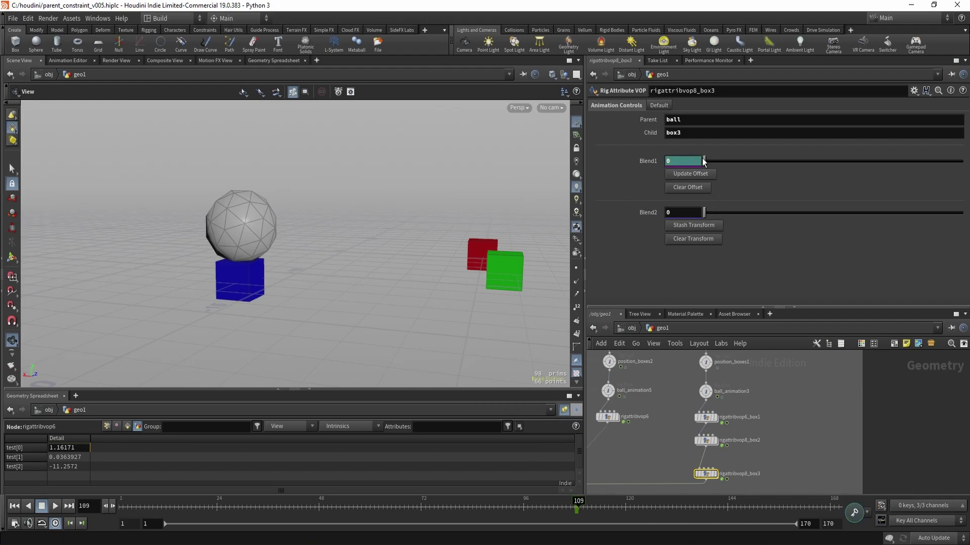
{"action": "left_click_drag", "start_coordinate": [705, 160], "coordinate": [962, 161]}
{"action": "left_click", "coordinate": [643, 165], "text": "ctrl+shift"}
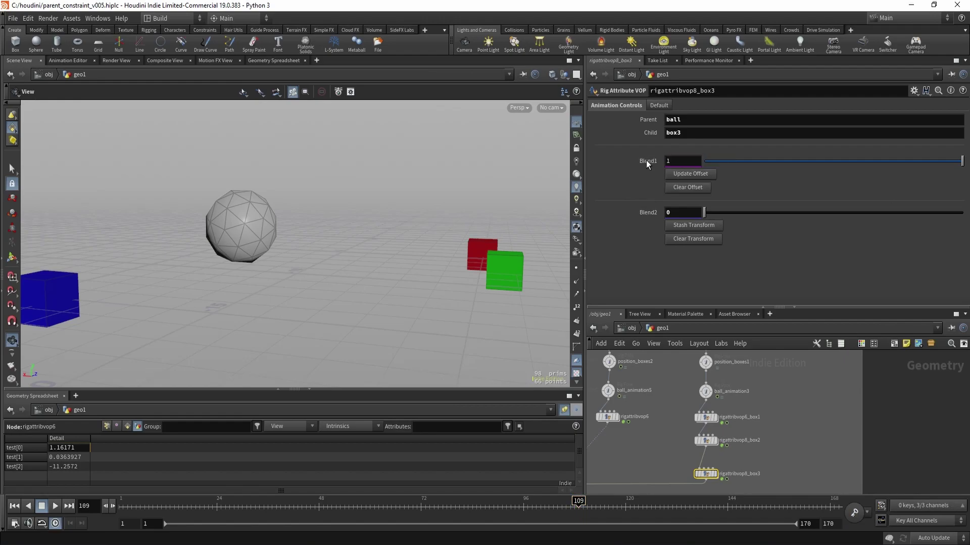
{"action": "key", "text": "ctrl+z"}
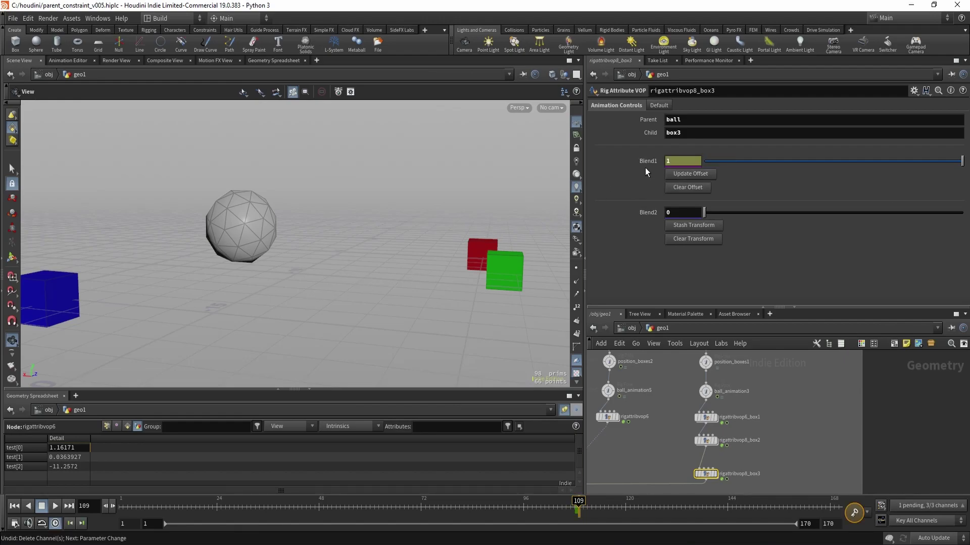
{"action": "left_click", "coordinate": [647, 165], "text": "alt"}
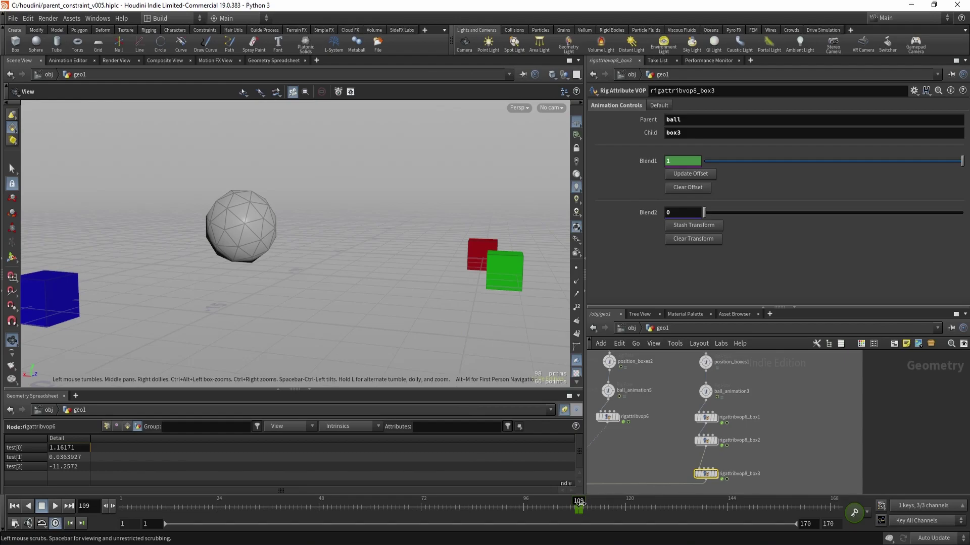
Return to frame 108 and update the parent constraint offset of rigattribvop8_box3, dismissing the error dialog.
{"action": "mouse_move", "coordinate": [581, 503]}
{"action": "left_mouse_down"}
{"action": "mouse_move", "coordinate": [644, 503]}
{"action": "mouse_move", "coordinate": [581, 502]}
{"action": "left_mouse_up"}
{"action": "scroll", "coordinate": [297, 255], "scroll_direction": "down", "scroll_amount": 5}
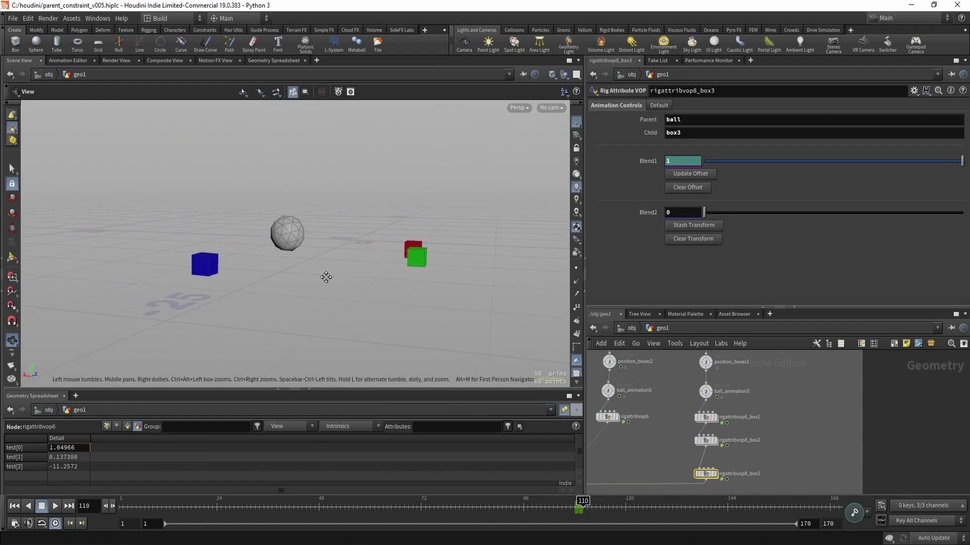
{"action": "left_click_drag", "start_coordinate": [326, 278], "coordinate": [350, 273]}
{"action": "mouse_move", "coordinate": [580, 503]}
{"action": "left_mouse_down"}
{"action": "mouse_move", "coordinate": [642, 501]}
{"action": "mouse_move", "coordinate": [543, 502]}
{"action": "mouse_move", "coordinate": [647, 502]}
{"action": "mouse_move", "coordinate": [524, 501]}
{"action": "mouse_move", "coordinate": [595, 502]}
{"action": "mouse_move", "coordinate": [575, 501]}
{"action": "left_mouse_up"}
{"action": "left_click_drag", "start_coordinate": [299, 242], "coordinate": [331, 236]}
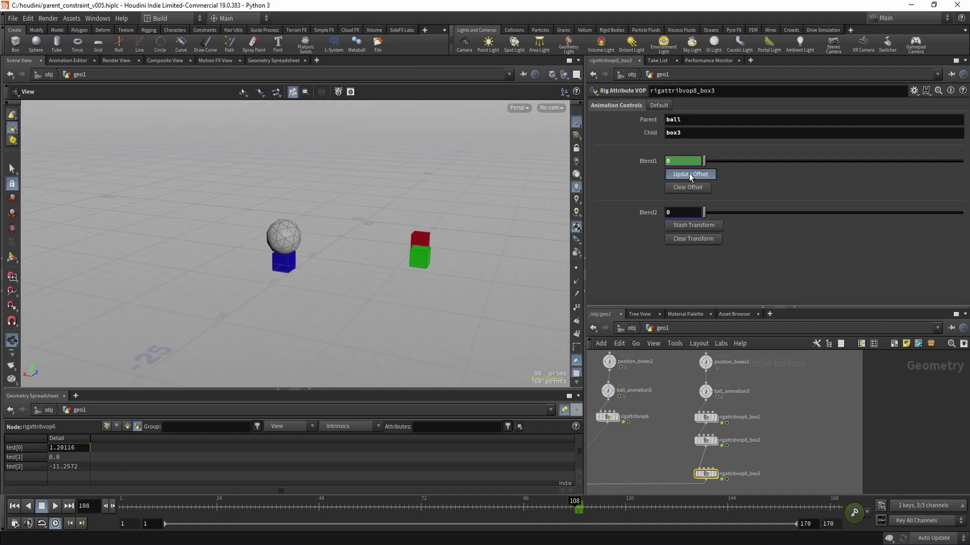
{"action": "left_click", "coordinate": [689, 174]}
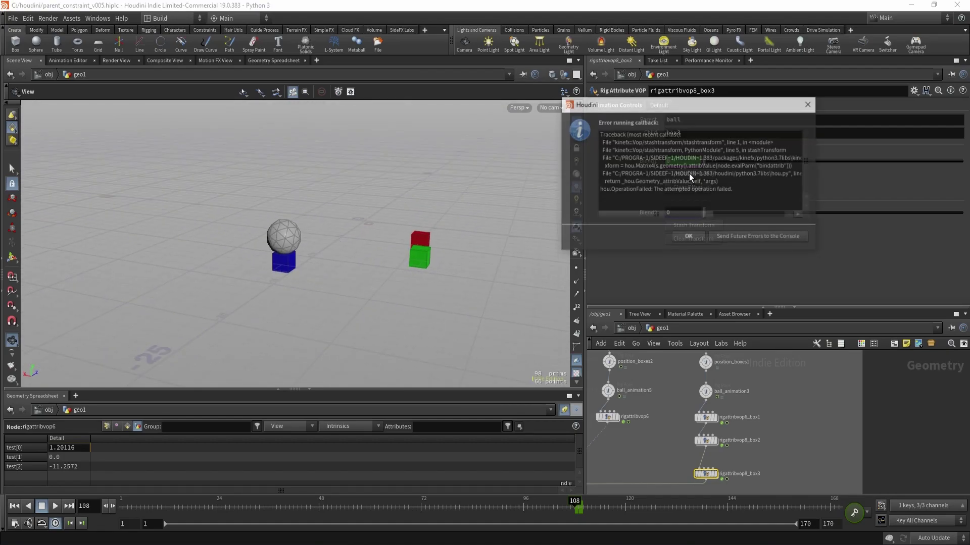
{"action": "left_click", "coordinate": [688, 237]}
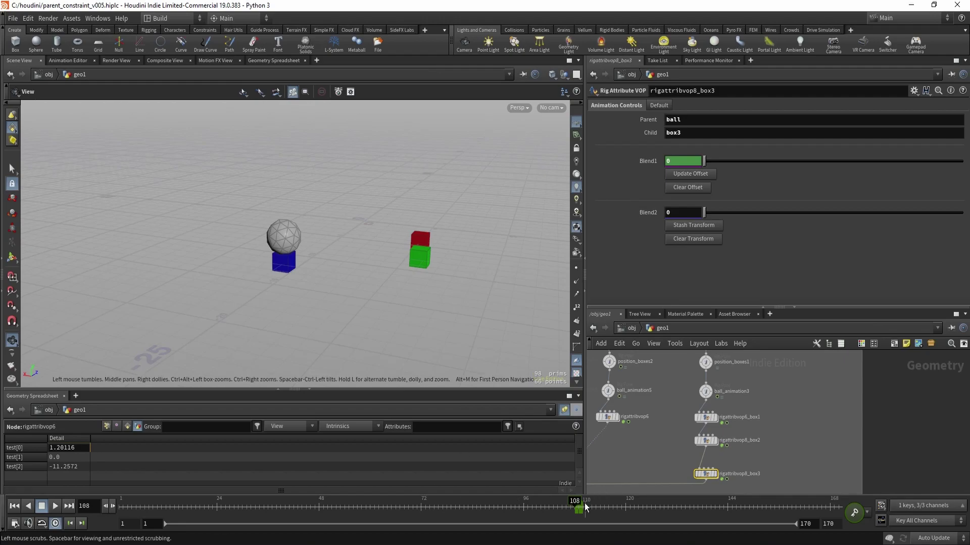
Scrub from frame 108 to 134 and back to 109 to check how the blue box follows the ball.
{"action": "left_click_drag", "start_coordinate": [585, 508], "coordinate": [687, 518]}
{"action": "left_click_drag", "start_coordinate": [366, 289], "coordinate": [420, 301]}
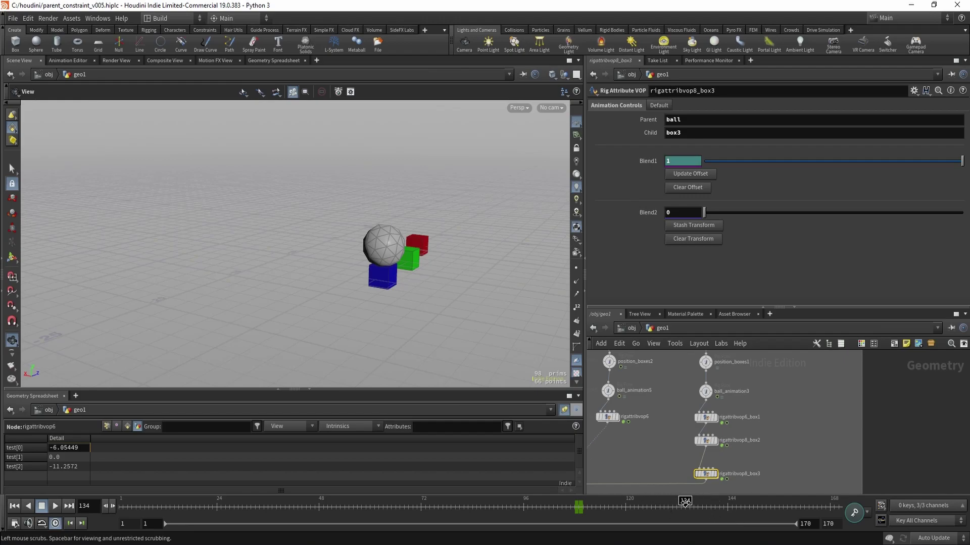
{"action": "left_click_drag", "start_coordinate": [684, 502], "coordinate": [576, 508]}
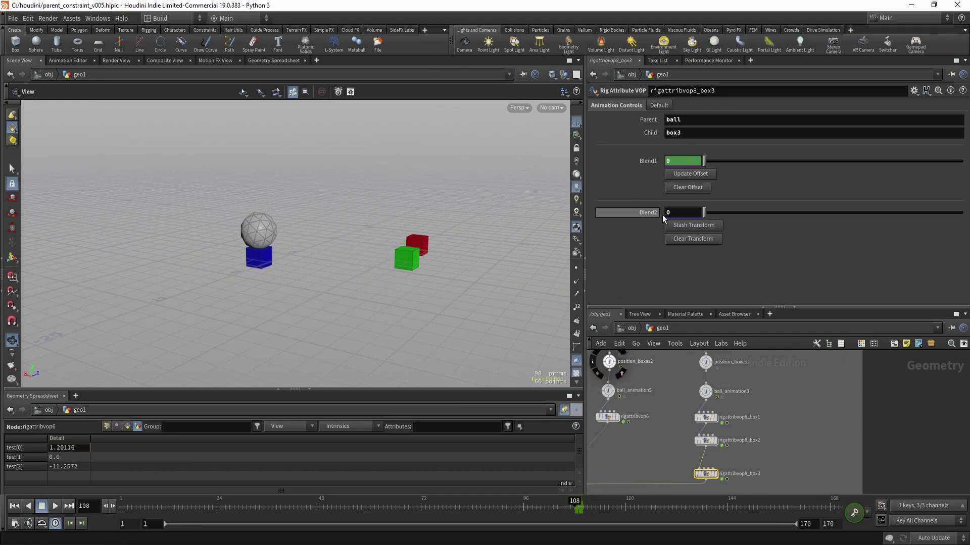
{"action": "left_click", "coordinate": [579, 503]}
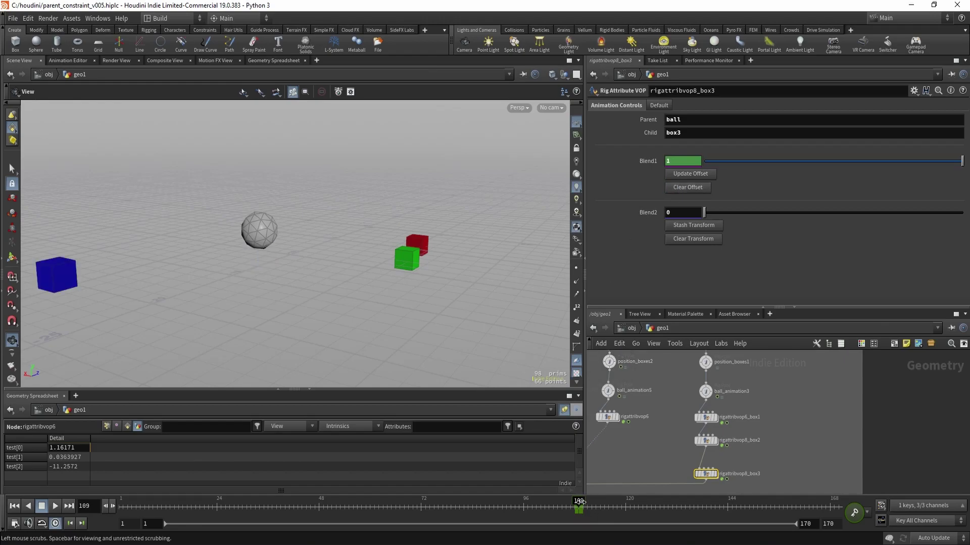
{"action": "left_click_drag", "start_coordinate": [580, 502], "coordinate": [580, 502]}
{"action": "left_click_drag", "start_coordinate": [353, 243], "coordinate": [386, 154]}
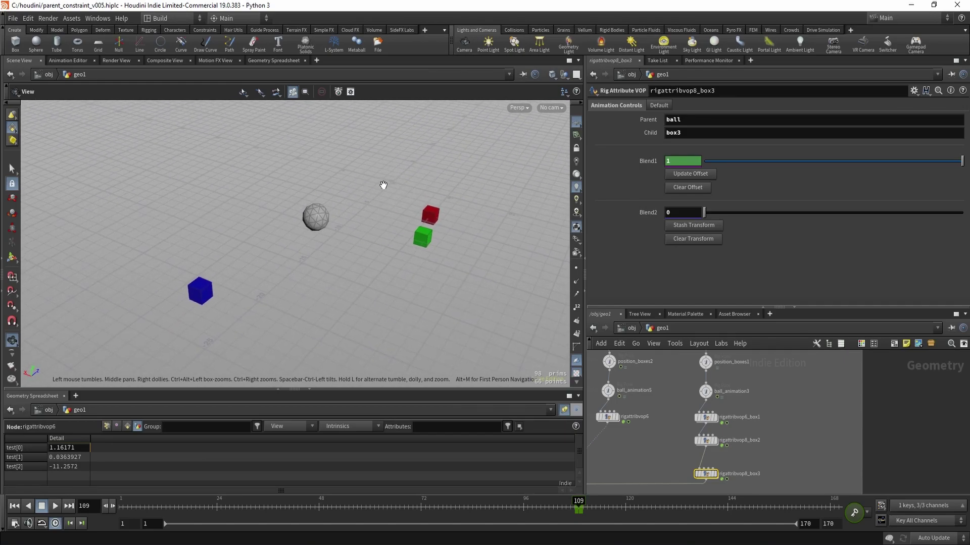
{"action": "left_click_drag", "start_coordinate": [390, 188], "coordinate": [401, 206]}
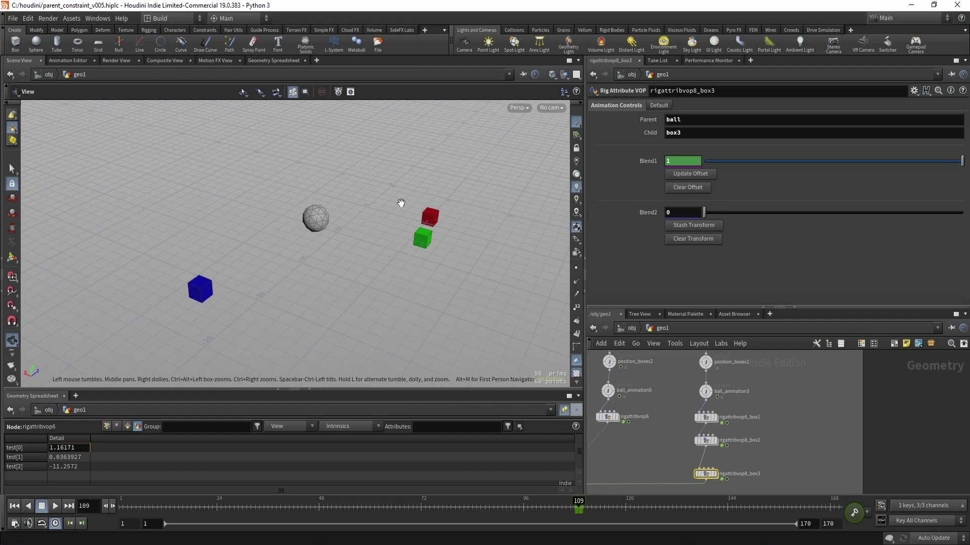
Go back to frame 108 and update rigattribvop8_box3's parent constraint offset again.
{"action": "left_click", "coordinate": [578, 502]}
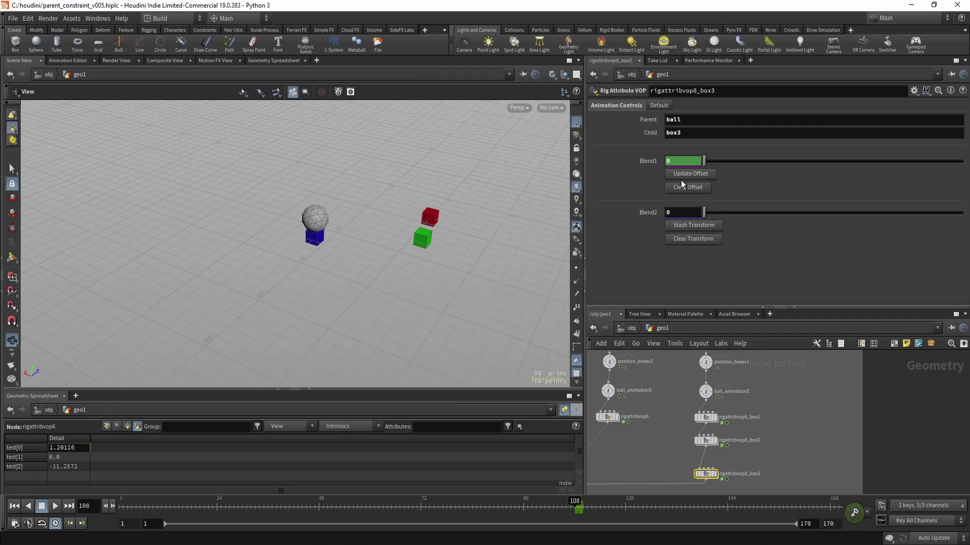
{"action": "left_click", "coordinate": [681, 185]}
{"action": "left_click", "coordinate": [684, 241]}
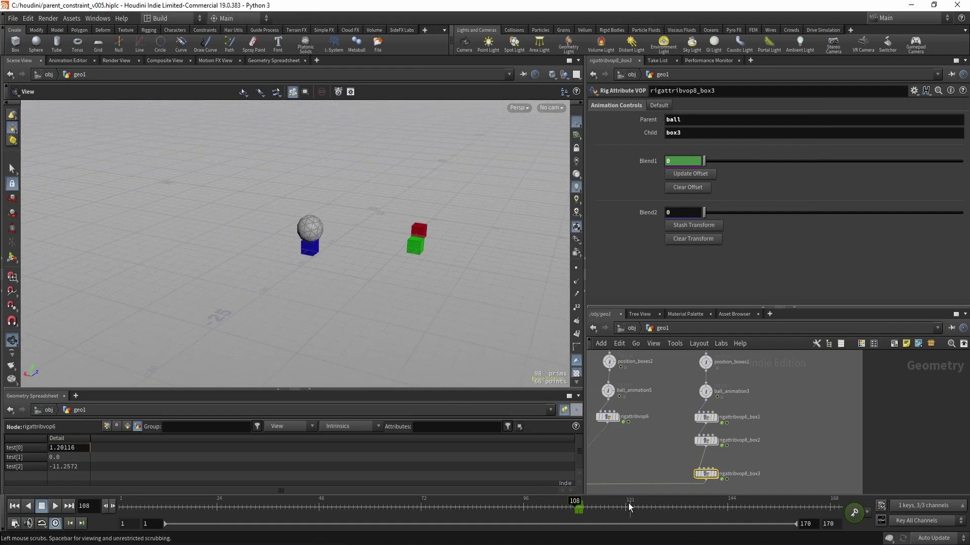
Find the ball's release key at frame 132 in ball_animation3, and key rigattribvop8_box3's Blend1 at 1 and Blend2 at 0 there.
{"action": "left_click_drag", "start_coordinate": [579, 503], "coordinate": [672, 503]}
{"action": "left_click", "coordinate": [706, 392]}
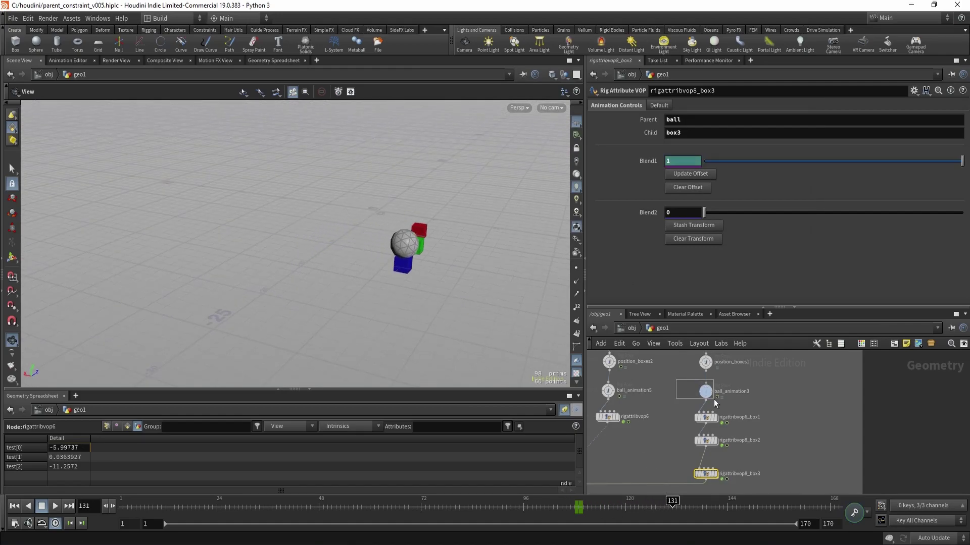
{"action": "left_click", "coordinate": [682, 503]}
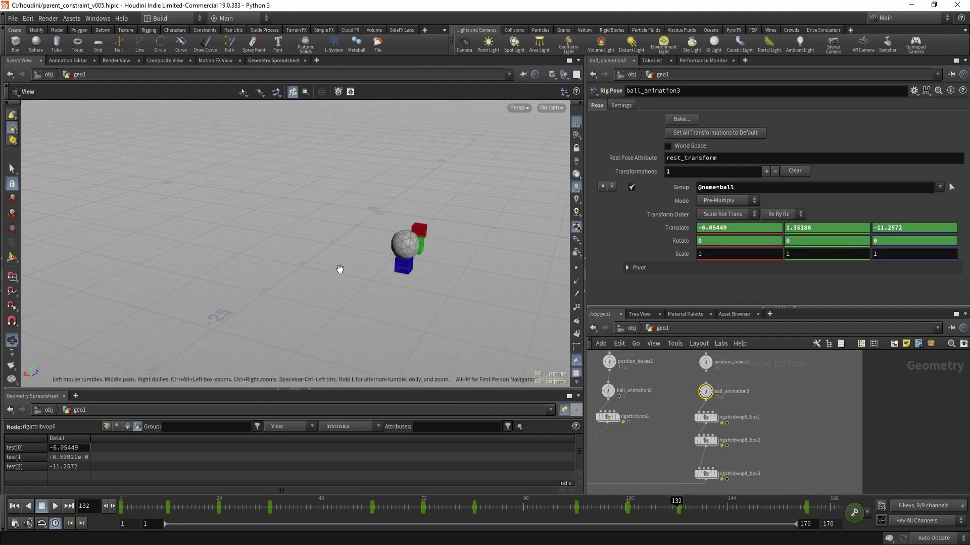
{"action": "left_click_drag", "start_coordinate": [338, 266], "coordinate": [424, 288]}
{"action": "left_click", "coordinate": [705, 474]}
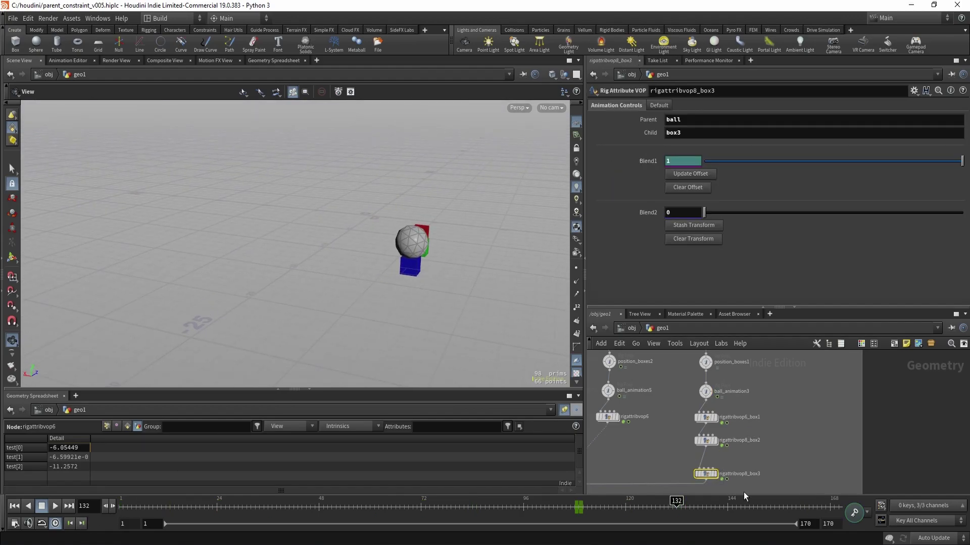
{"action": "scroll", "coordinate": [524, 264], "scroll_direction": "up", "scroll_amount": 3}
{"action": "left_click", "coordinate": [648, 213], "text": "alt"}
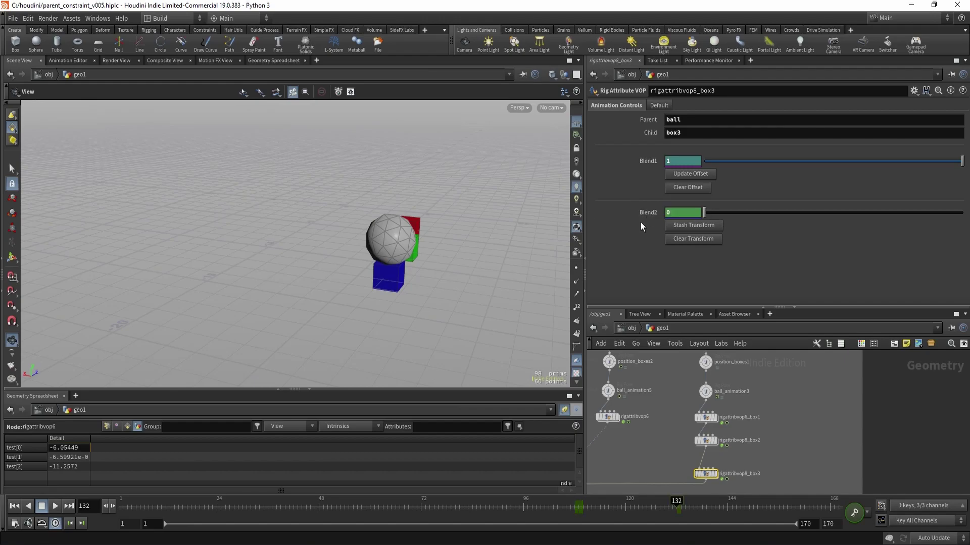
{"action": "left_click_drag", "start_coordinate": [418, 283], "coordinate": [440, 286]}
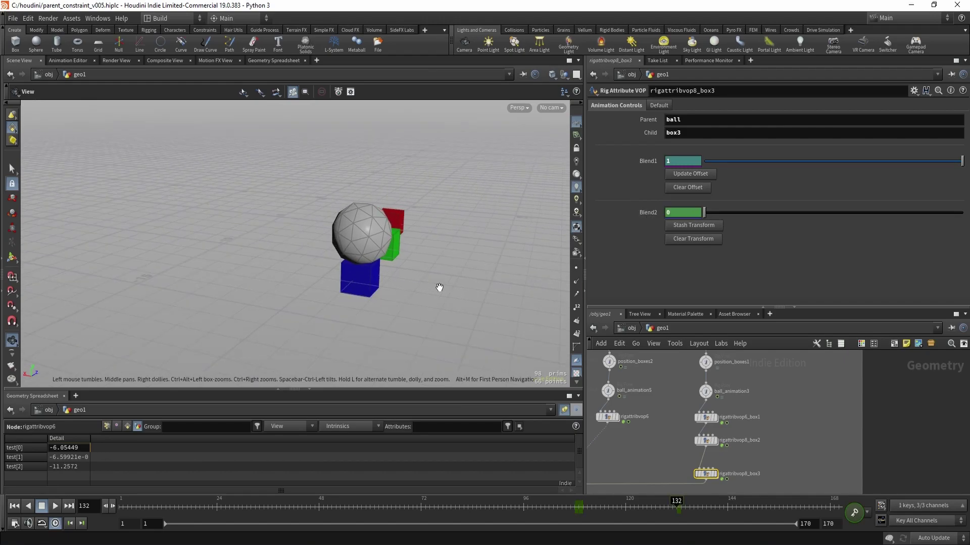
{"action": "left_click", "coordinate": [652, 164], "text": "alt"}
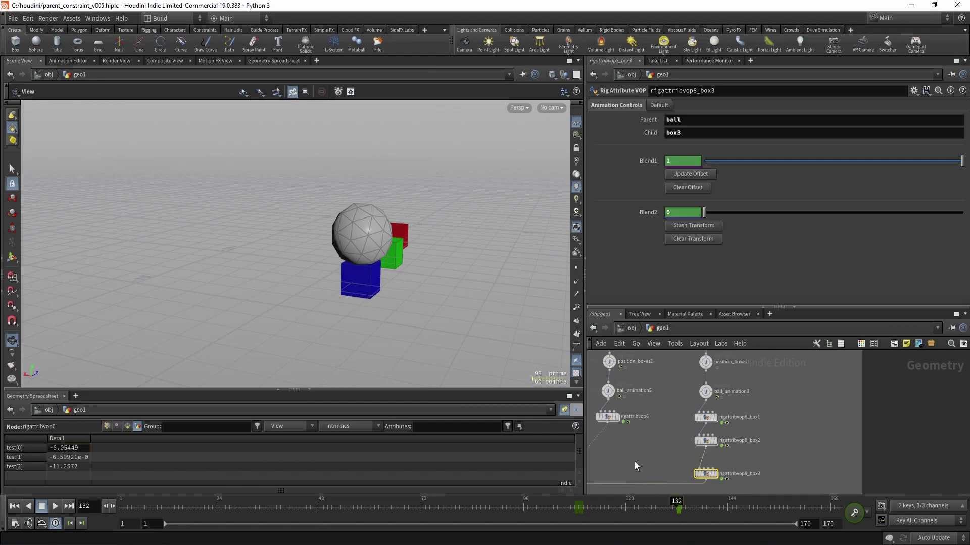
At frame 133, set rigattribvop8_box3's Blend1 to 0 and Blend2 to 1, and keyframe both.
{"action": "key", "text": "Right"}
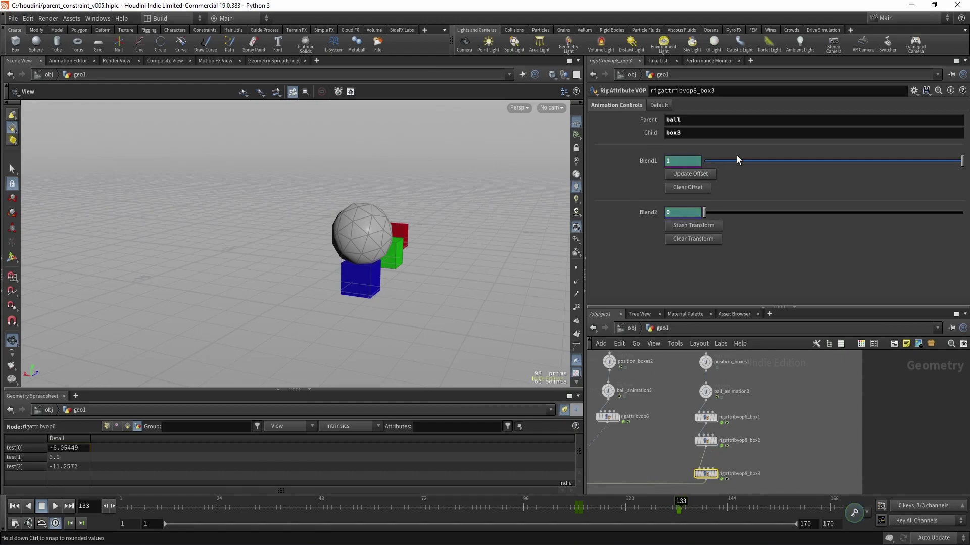
{"action": "left_click_drag", "start_coordinate": [762, 160], "coordinate": [701, 161]}
{"action": "left_click", "coordinate": [652, 163]}
{"action": "left_click", "coordinate": [657, 177]}
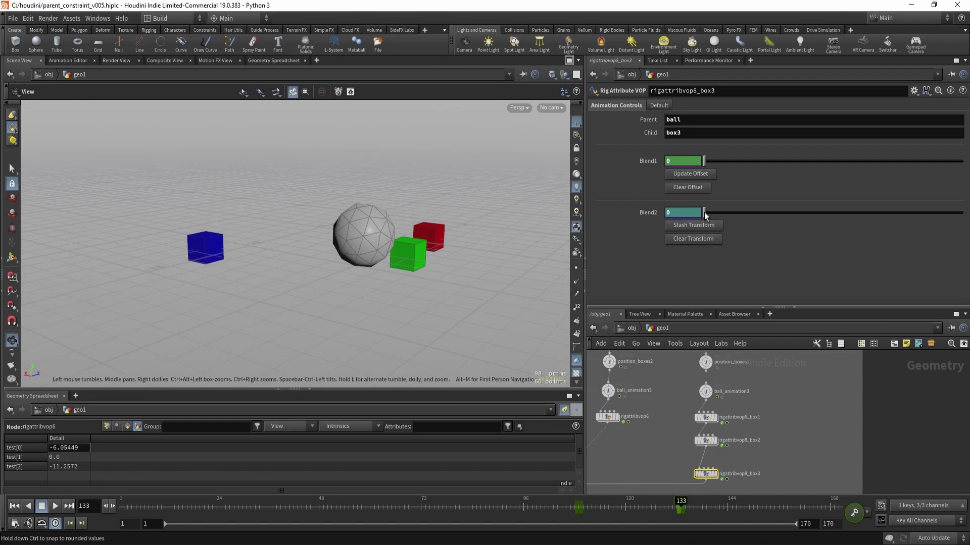
{"action": "left_click_drag", "start_coordinate": [704, 212], "coordinate": [962, 213]}
{"action": "left_click", "coordinate": [647, 213], "text": "alt"}
{"action": "left_click_drag", "start_coordinate": [382, 269], "coordinate": [357, 274]}
{"action": "middle_click_drag", "start_coordinate": [388, 266], "coordinate": [382, 266]}
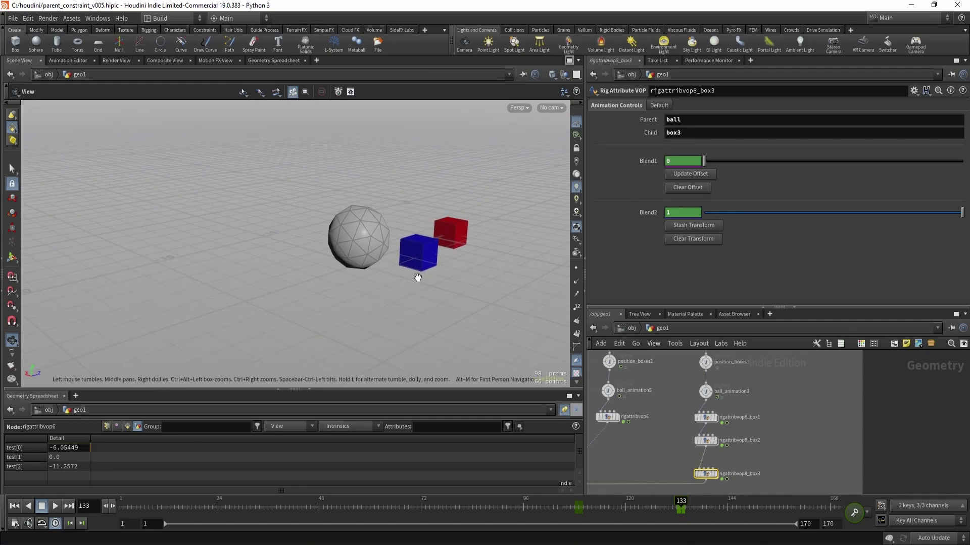
{"action": "left_click_drag", "start_coordinate": [402, 268], "coordinate": [493, 249]}
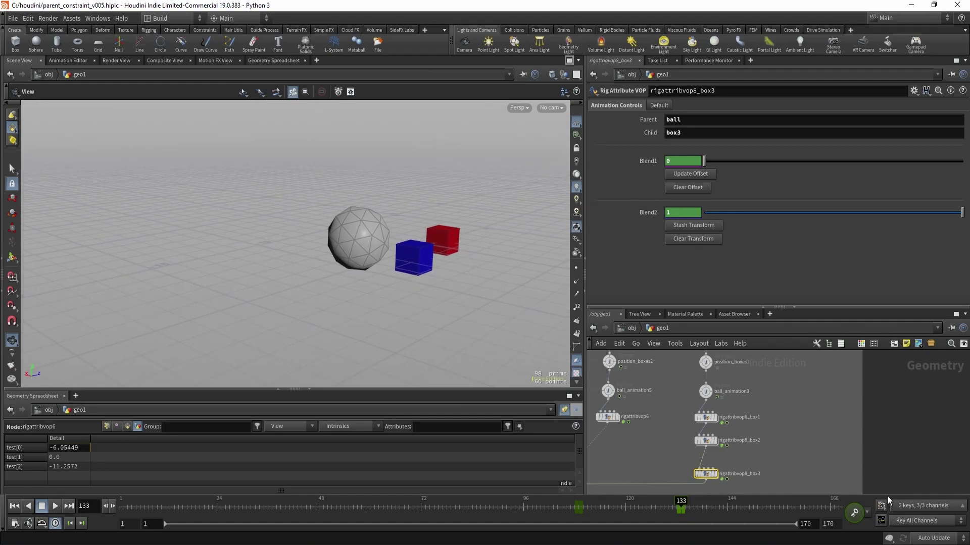
Examine how stashtransform1 feeds blendtransforms1 inside rigattribvop8_box3, then return to geo1.
{"action": "double_click", "coordinate": [705, 474]}
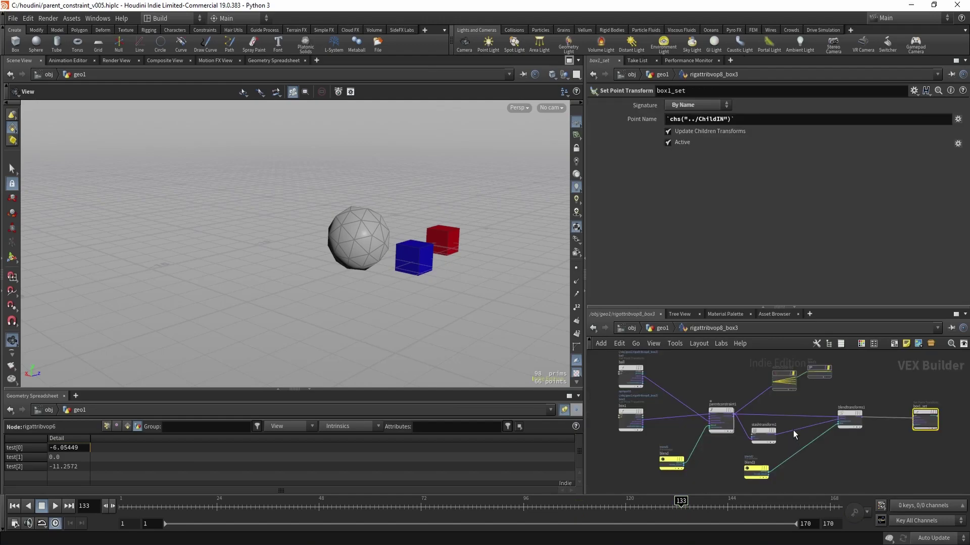
{"action": "scroll", "coordinate": [717, 434], "scroll_direction": "up", "scroll_amount": 5}
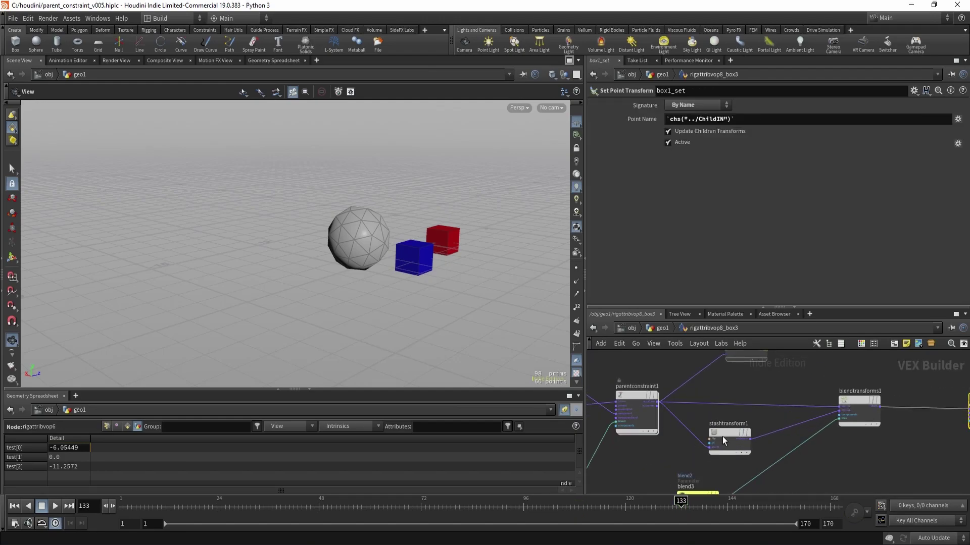
{"action": "left_click", "coordinate": [662, 328]}
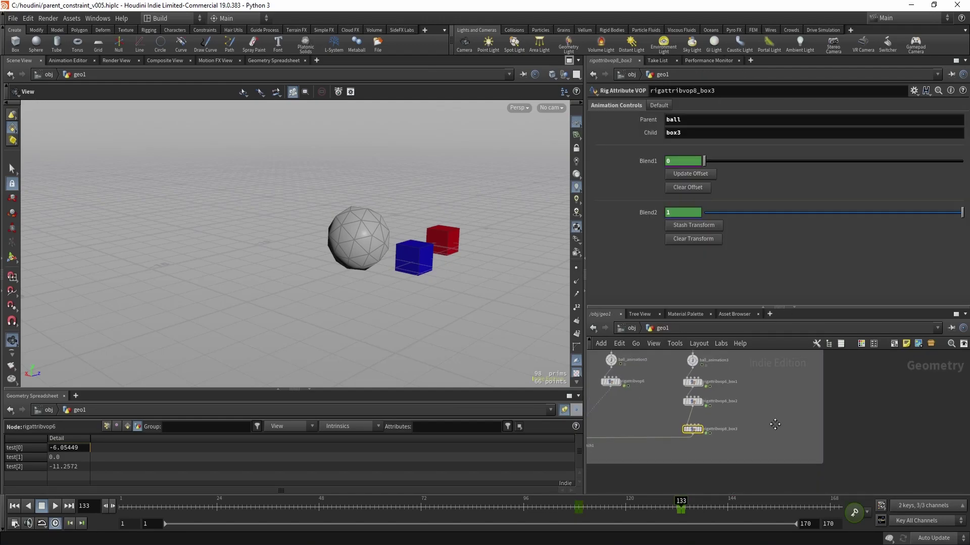
Scrub from frame 132 to 144 to check where the blue box sits after its release.
{"action": "left_click_drag", "start_coordinate": [424, 294], "coordinate": [407, 306]}
{"action": "left_click", "coordinate": [676, 504]}
{"action": "left_click_drag", "start_coordinate": [675, 503], "coordinate": [727, 510]}
{"action": "left_click_drag", "start_coordinate": [401, 255], "coordinate": [422, 238]}
{"action": "middle_click_drag", "start_coordinate": [417, 247], "coordinate": [389, 264]}
{"action": "right_click_drag", "start_coordinate": [379, 266], "coordinate": [357, 273]}
{"action": "middle_click_drag", "start_coordinate": [357, 273], "coordinate": [371, 255]}
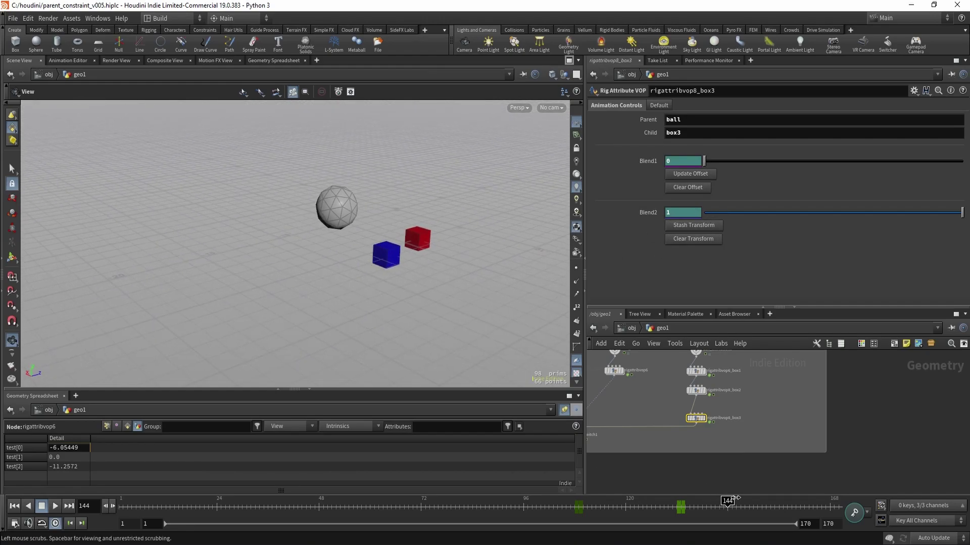
At frame 140, clear rigattribvop8_box3's stashed transform and check the values of stashtransform1 inside it.
{"action": "left_click_drag", "start_coordinate": [727, 507], "coordinate": [710, 508]}
{"action": "left_click", "coordinate": [687, 239]}
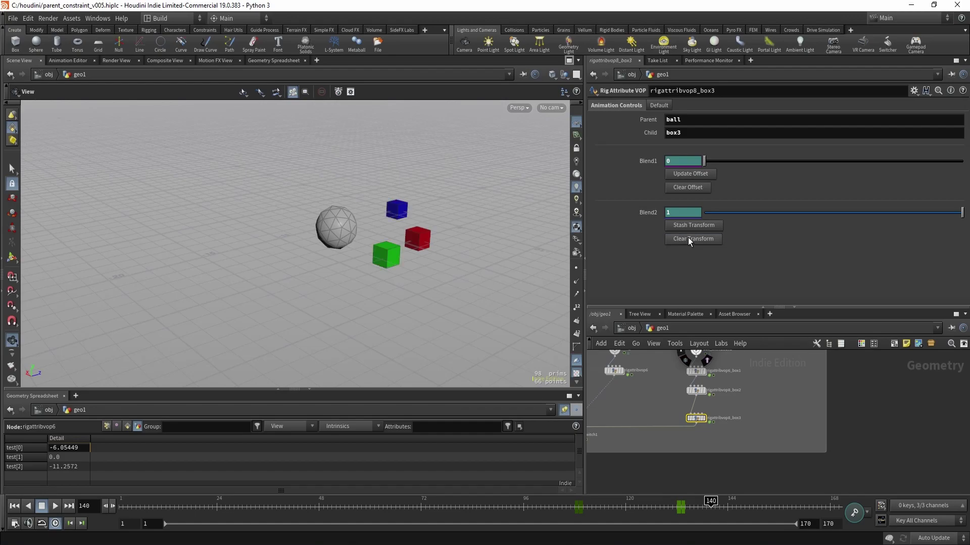
{"action": "left_click_drag", "start_coordinate": [424, 167], "coordinate": [364, 243]}
{"action": "double_click", "coordinate": [696, 419]}
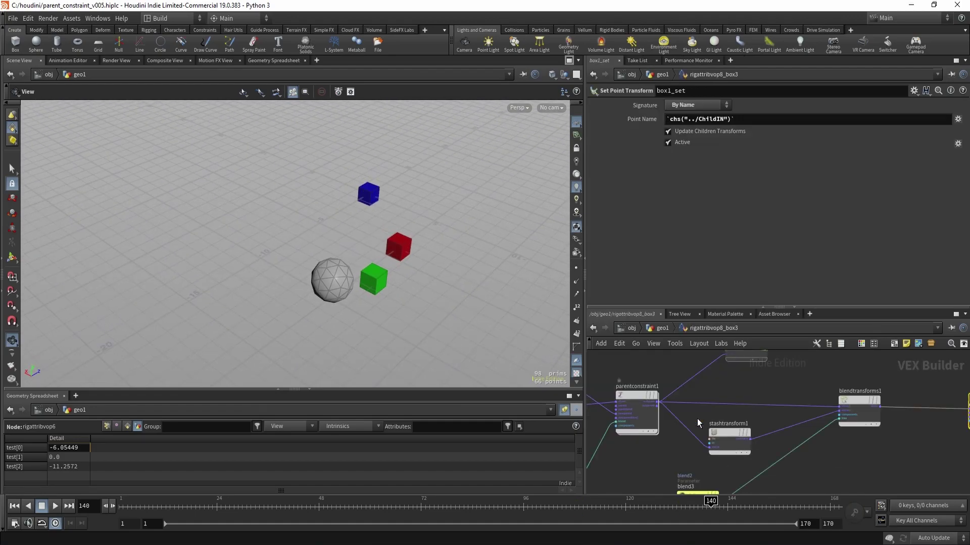
{"action": "left_click_drag", "start_coordinate": [761, 413], "coordinate": [718, 457]}
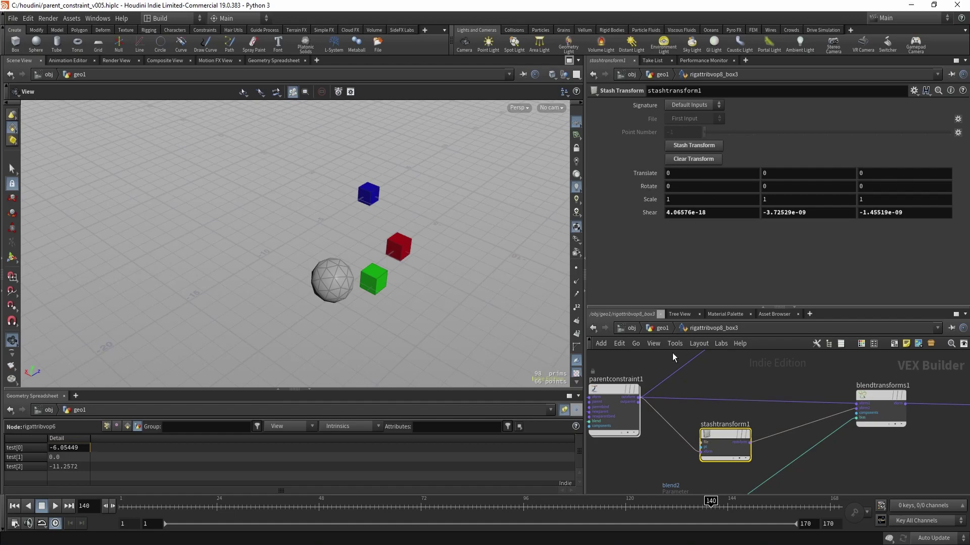
{"action": "left_click", "coordinate": [660, 329]}
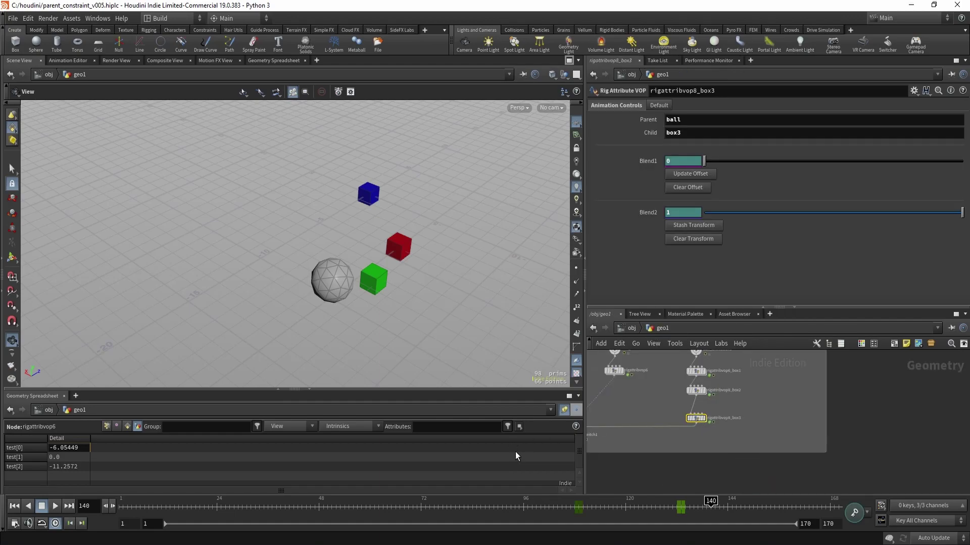
Return to frame 132 and stash box3's transform on rigattribvop8_box3.
{"action": "left_click_drag", "start_coordinate": [695, 505], "coordinate": [676, 503]}
{"action": "left_click_drag", "start_coordinate": [344, 283], "coordinate": [358, 273]}
{"action": "scroll", "coordinate": [359, 272], "scroll_direction": "up", "scroll_amount": 4}
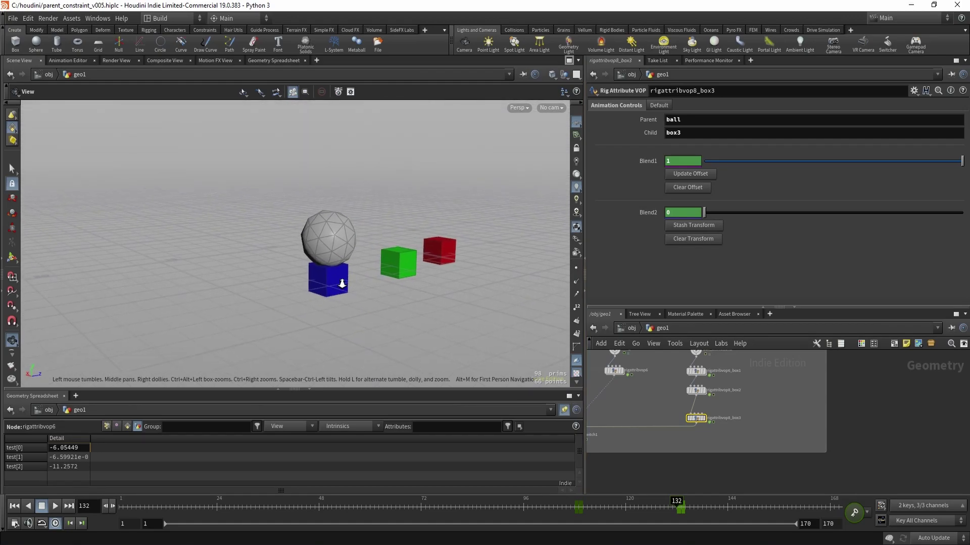
{"action": "left_click", "coordinate": [687, 224]}
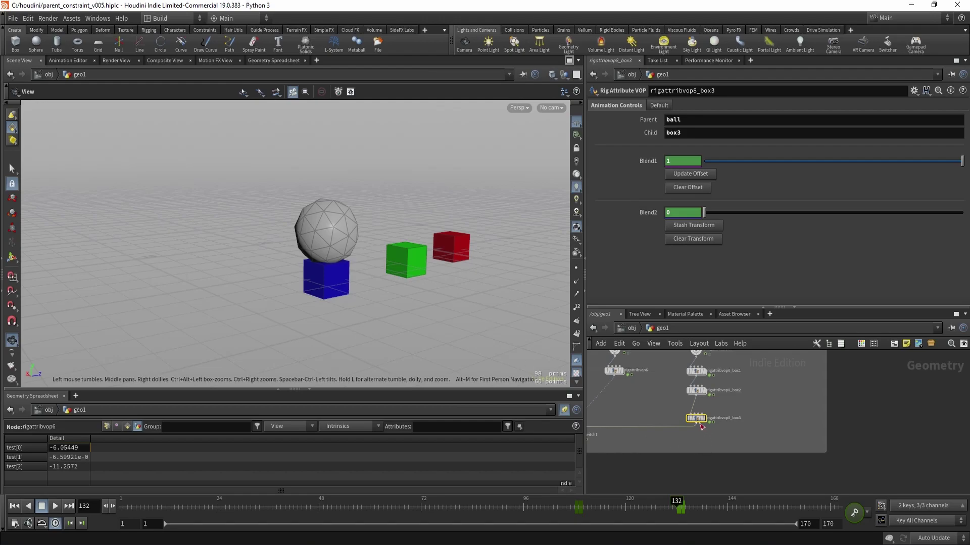
Examine the stored values of stashtransform1 and scrub to frame 170 to check the blue box's release.
{"action": "mouse_move", "coordinate": [675, 505]}
{"action": "left_mouse_down"}
{"action": "mouse_move", "coordinate": [740, 506]}
{"action": "mouse_move", "coordinate": [586, 513]}
{"action": "mouse_move", "coordinate": [740, 508]}
{"action": "mouse_move", "coordinate": [676, 517]}
{"action": "left_mouse_up"}
{"action": "middle_click_drag", "start_coordinate": [303, 238], "coordinate": [310, 261]}
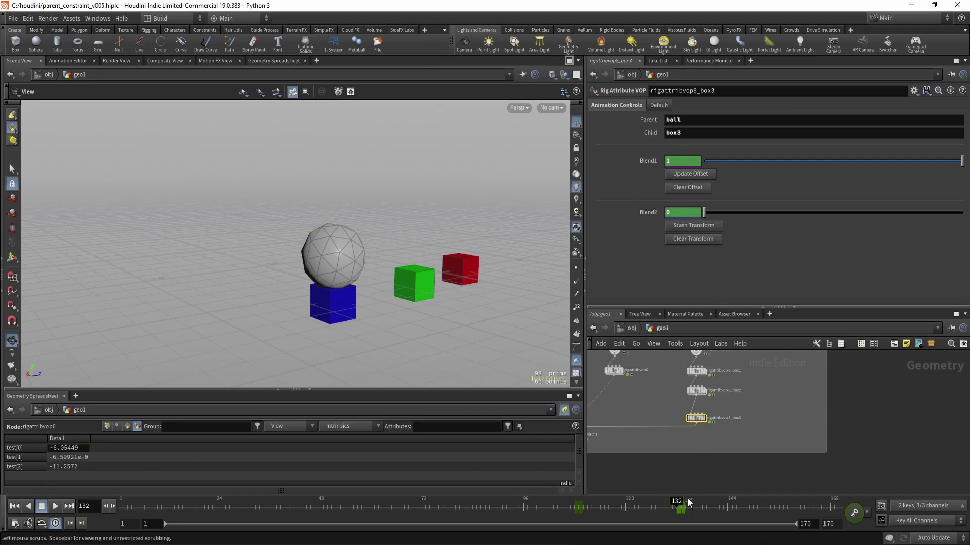
{"action": "mouse_move", "coordinate": [678, 502]}
{"action": "left_mouse_down"}
{"action": "mouse_move", "coordinate": [742, 504]}
{"action": "mouse_move", "coordinate": [543, 510]}
{"action": "mouse_move", "coordinate": [550, 522]}
{"action": "mouse_move", "coordinate": [606, 511]}
{"action": "mouse_move", "coordinate": [680, 517]}
{"action": "left_mouse_up"}
{"action": "scroll", "coordinate": [707, 410], "scroll_direction": "up", "scroll_amount": 2}
{"action": "double_click", "coordinate": [690, 424]}
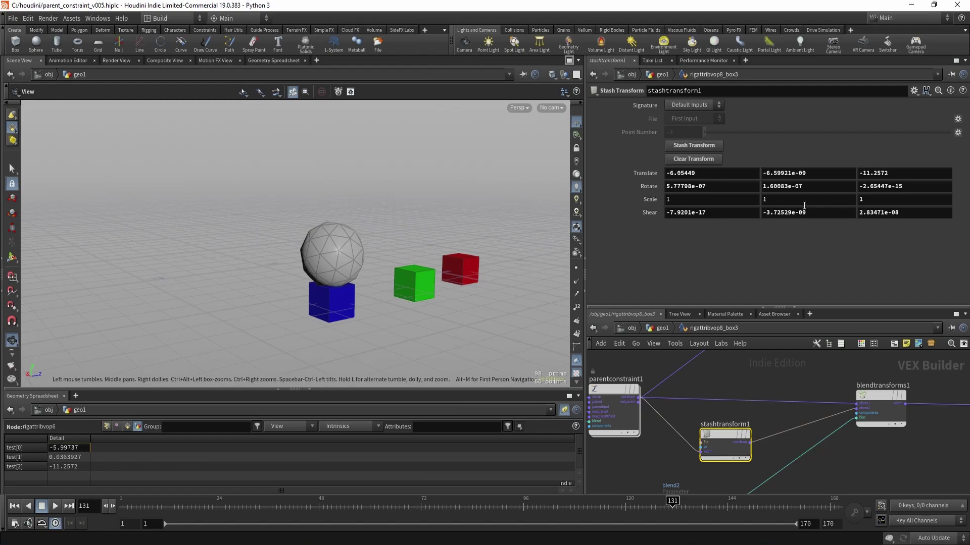
{"action": "left_click", "coordinate": [659, 328]}
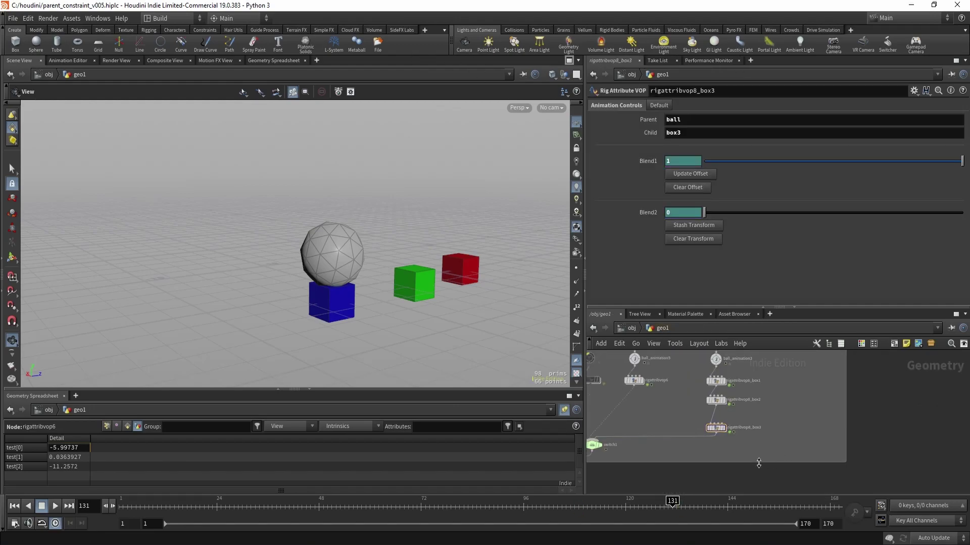
{"action": "left_click_drag", "start_coordinate": [691, 500], "coordinate": [838, 515]}
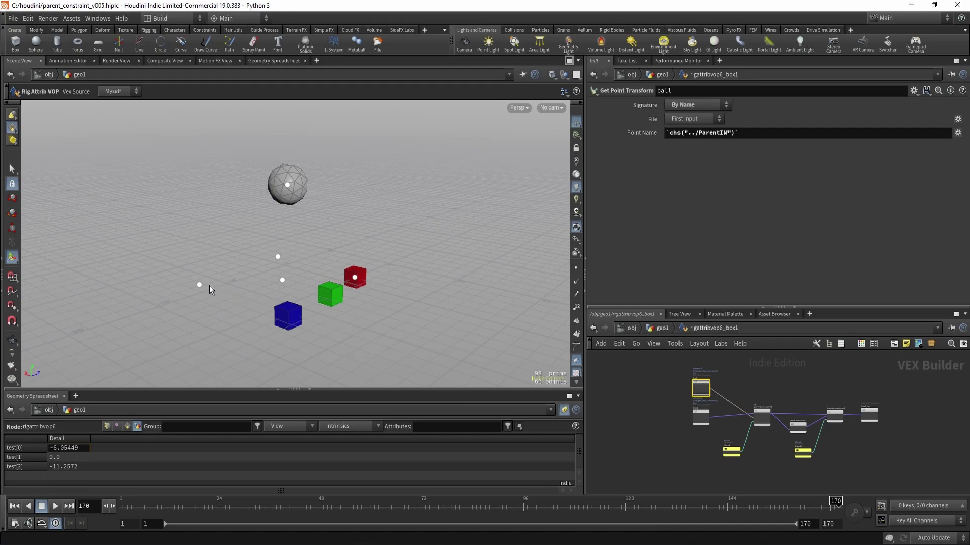
Examine the node network inside rigattribvop6_box1, including the unconnected box3 and box3_set nodes, and return to geo1.
{"action": "left_click", "coordinate": [200, 285]}
{"action": "left_click_drag", "start_coordinate": [214, 277], "coordinate": [627, 399]}
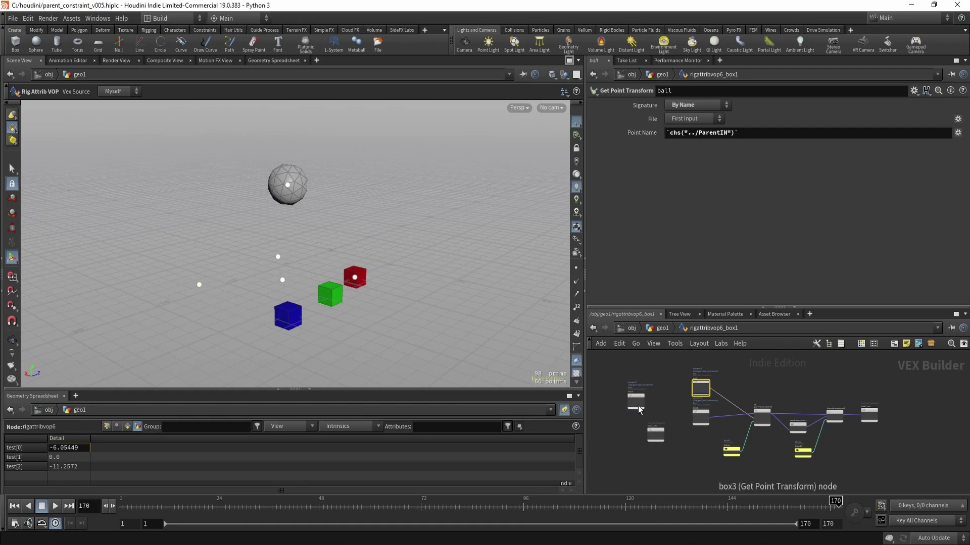
{"action": "scroll", "coordinate": [634, 407], "scroll_direction": "up", "scroll_amount": 4}
{"action": "middle_click_drag", "start_coordinate": [698, 419], "coordinate": [745, 374]}
{"action": "left_click_drag", "start_coordinate": [746, 423], "coordinate": [764, 361]}
{"action": "key", "text": "ctrl+z"}
{"action": "middle_click_drag", "start_coordinate": [710, 375], "coordinate": [710, 436]}
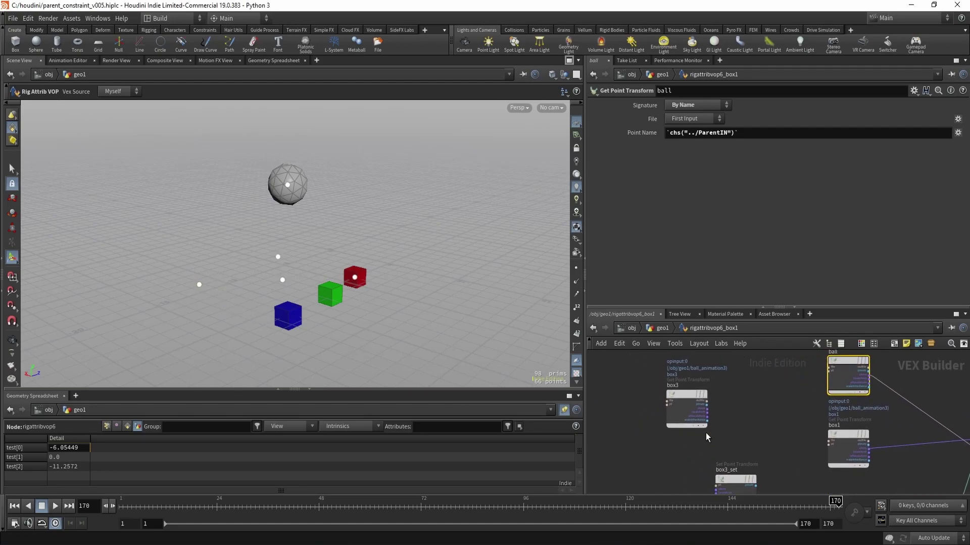
{"action": "scroll", "coordinate": [762, 433], "scroll_direction": "down", "scroll_amount": 3}
{"action": "middle_click_drag", "start_coordinate": [800, 433], "coordinate": [799, 394]}
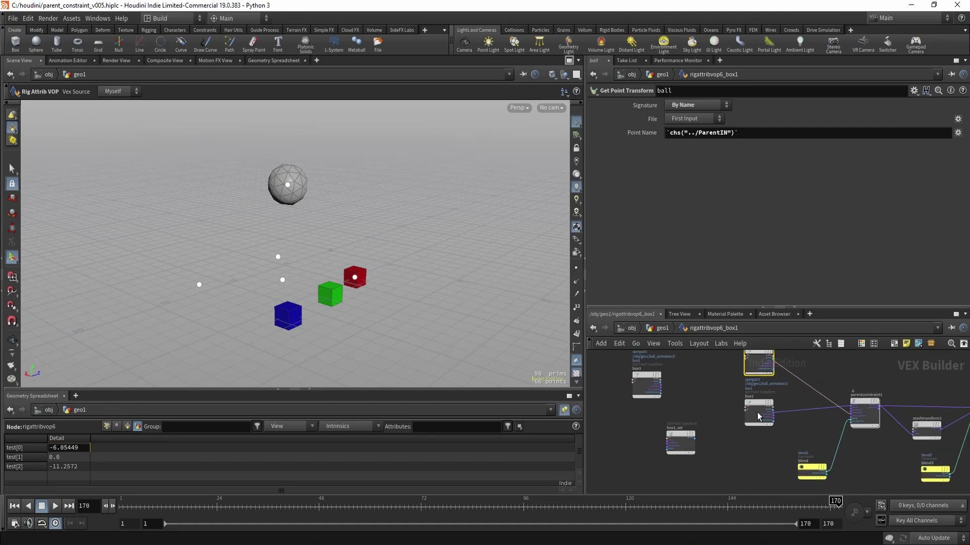
{"action": "middle_click_drag", "start_coordinate": [719, 382], "coordinate": [738, 401]}
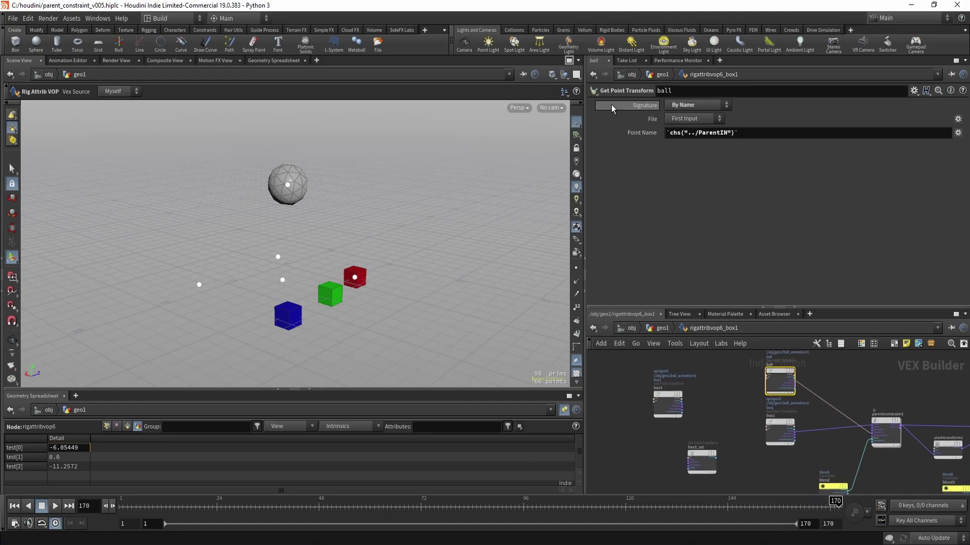
{"action": "left_click_drag", "start_coordinate": [701, 375], "coordinate": [639, 436]}
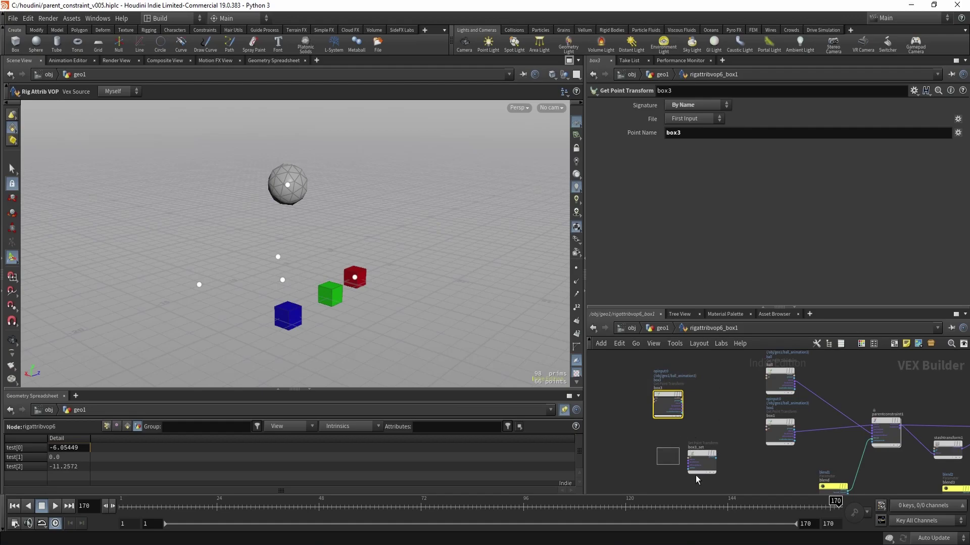
{"action": "key", "text": "u"}
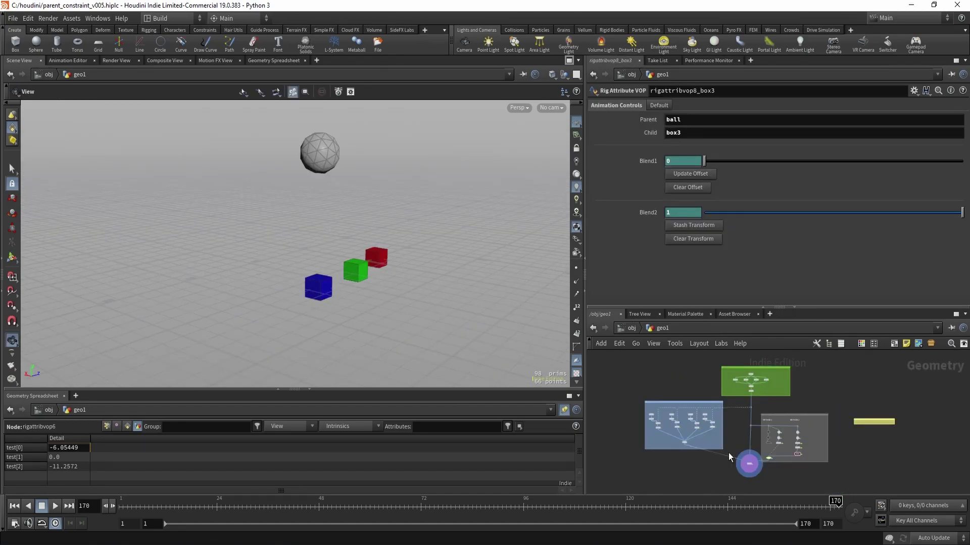